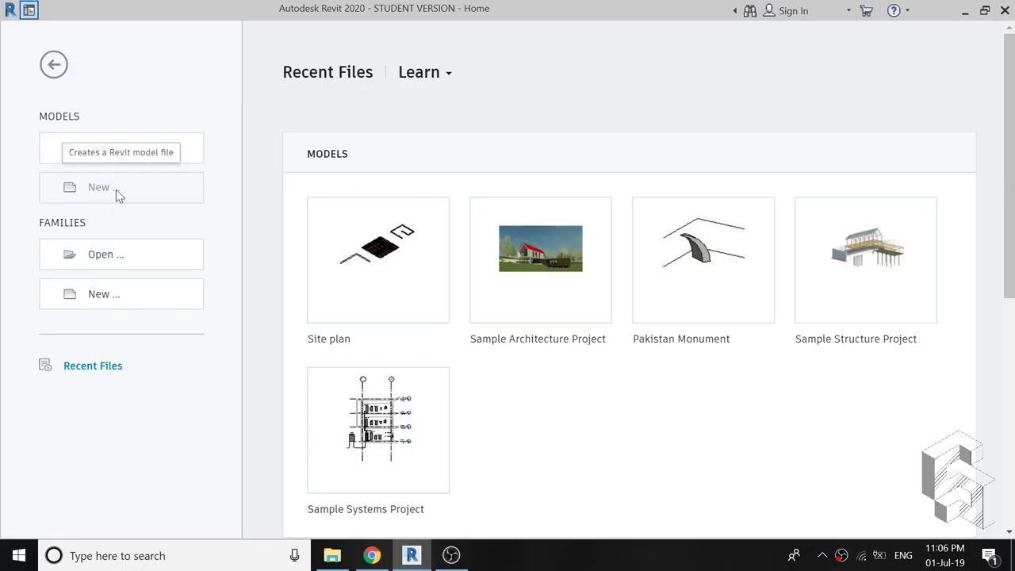
Step: Open the New Project dialog from the Home screen's Models > New
{"action": "left_click", "coordinate": [116, 189]}
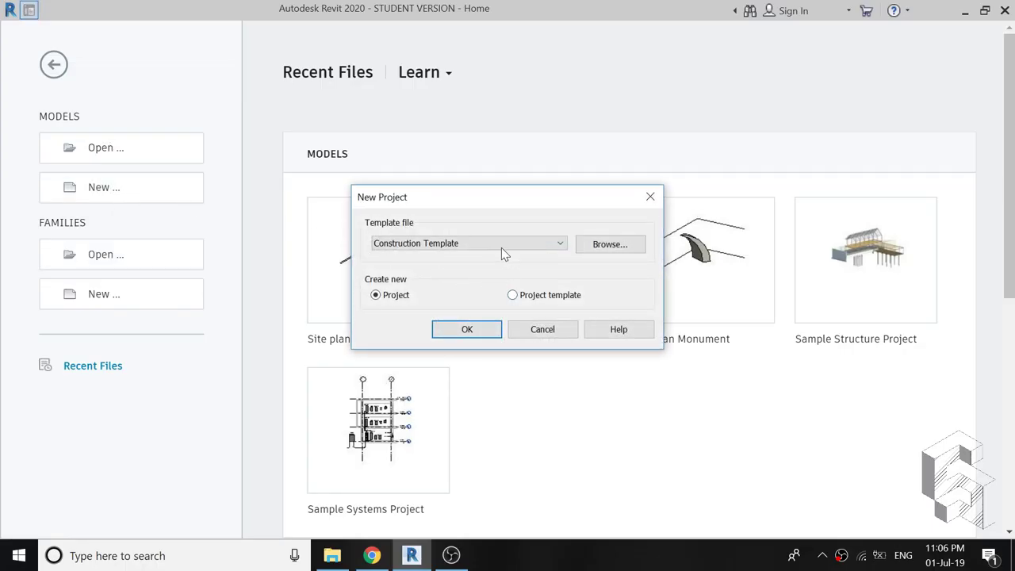
Step: Create a new project from the Architectural Template
{"action": "left_click", "coordinate": [502, 246]}
{"action": "left_click", "coordinate": [484, 276]}
{"action": "left_click", "coordinate": [476, 329]}
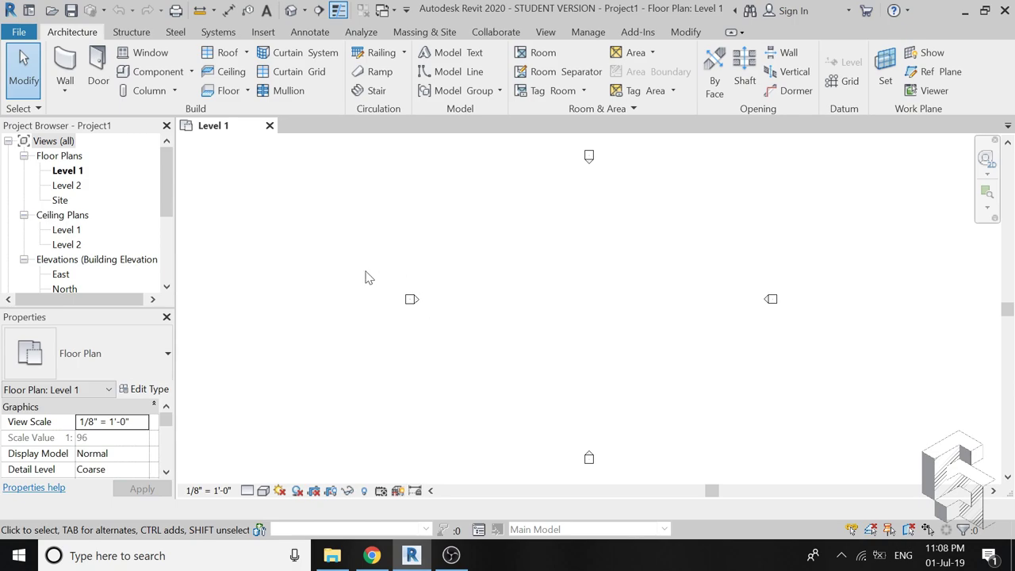
Step: Begin an in-place mass under Massing & Site, accepting the name Mass 1
{"action": "left_click", "coordinate": [419, 35]}
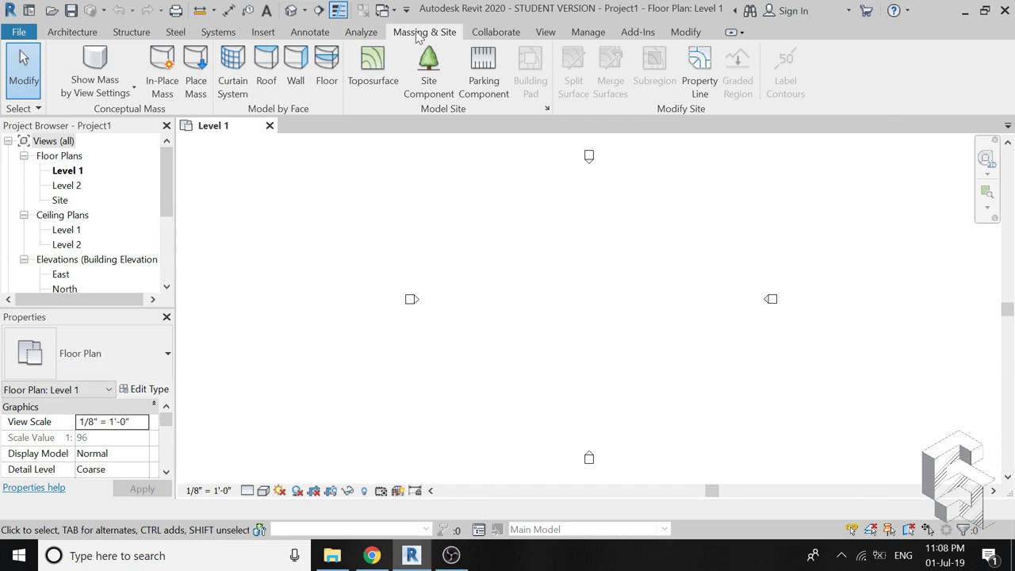
{"action": "left_click", "coordinate": [159, 95]}
{"action": "left_click", "coordinate": [593, 343]}
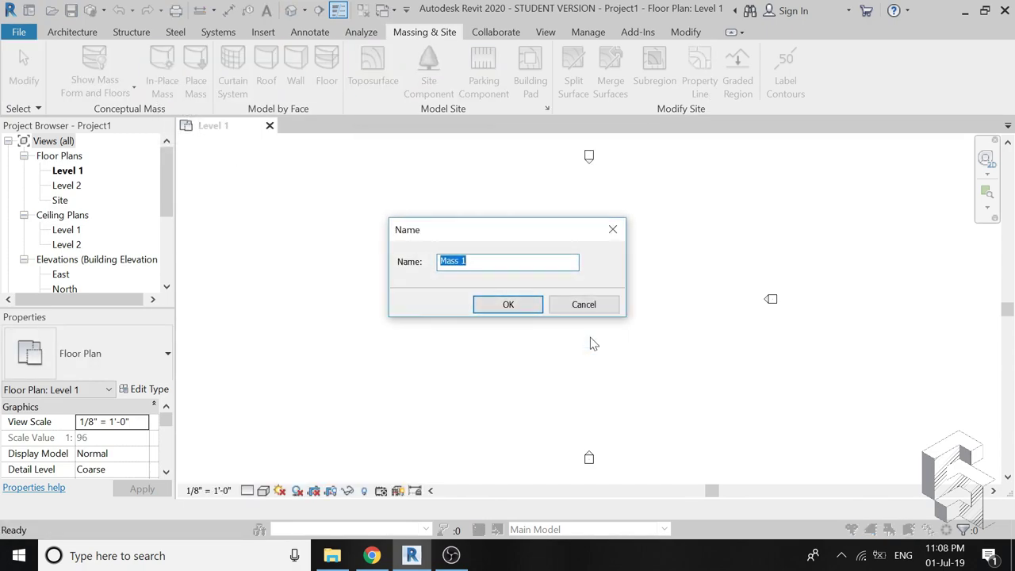
{"action": "left_click", "coordinate": [508, 306]}
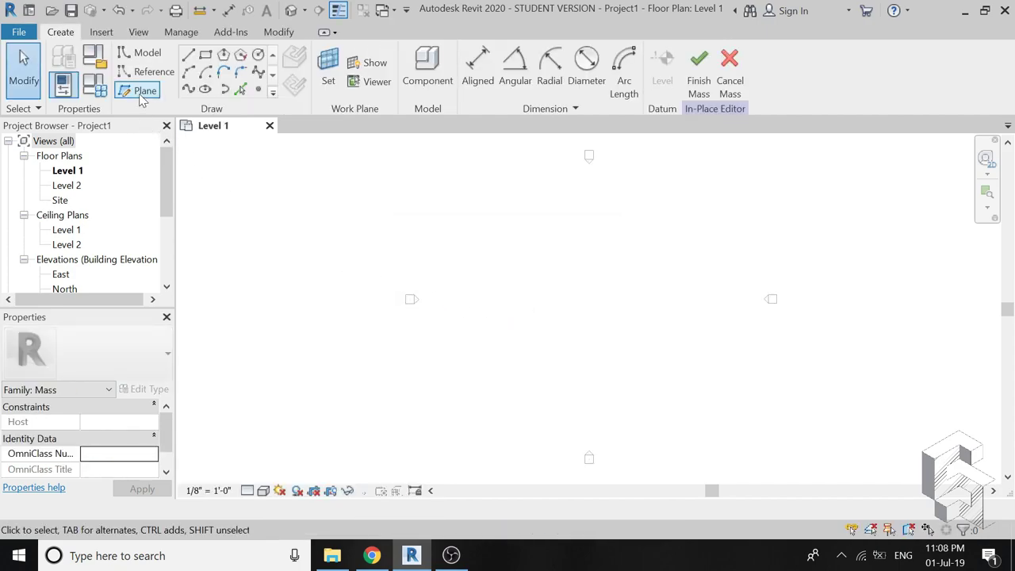
{"action": "left_click", "coordinate": [141, 91]}
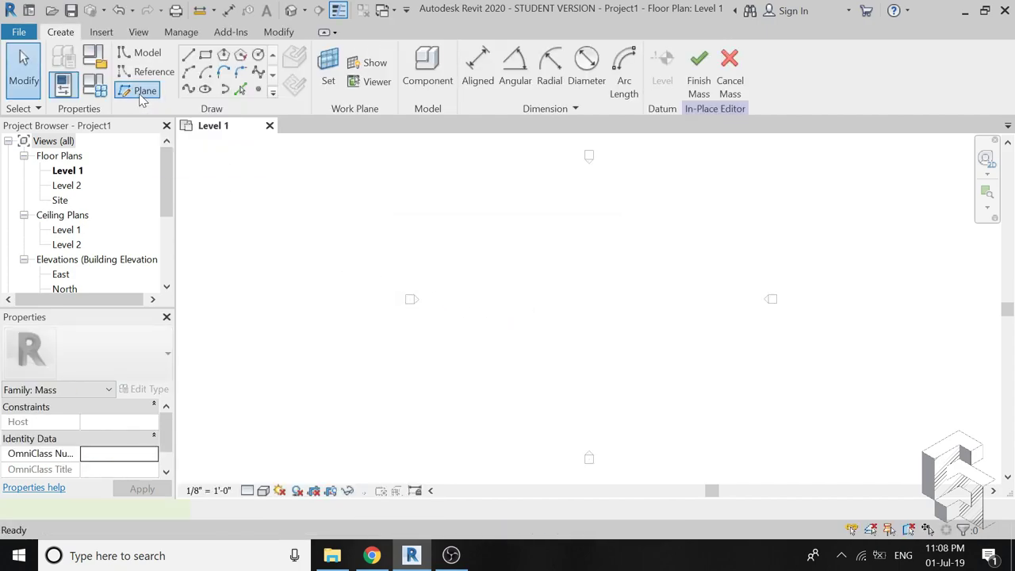
Step: Draw four parallel horizontal reference planes spaced 40'-0" apart
{"action": "left_click", "coordinate": [366, 432]}
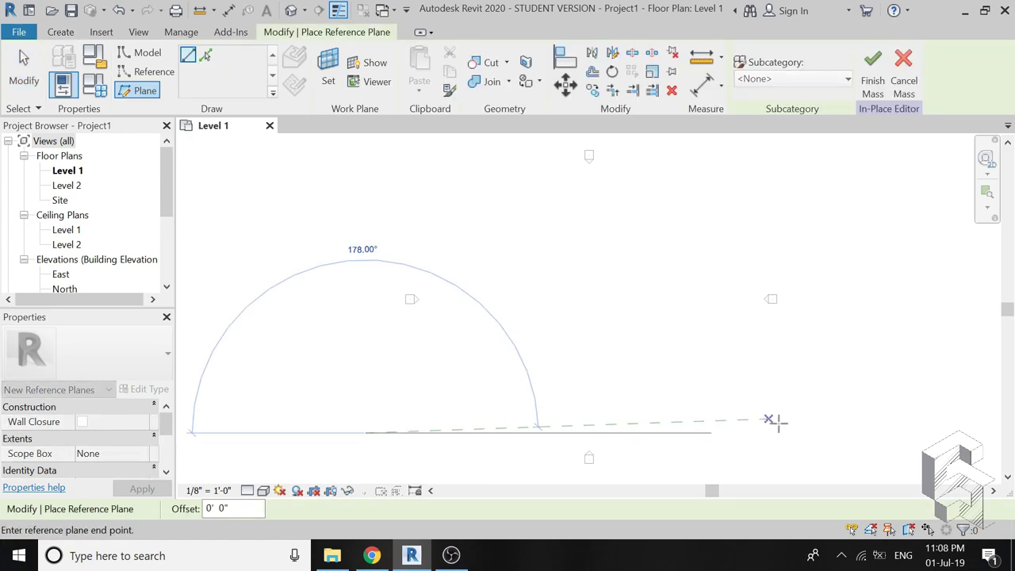
{"action": "left_click", "coordinate": [838, 431]}
{"action": "scroll", "coordinate": [389, 444], "scroll_direction": "down", "scroll_amount": 2}
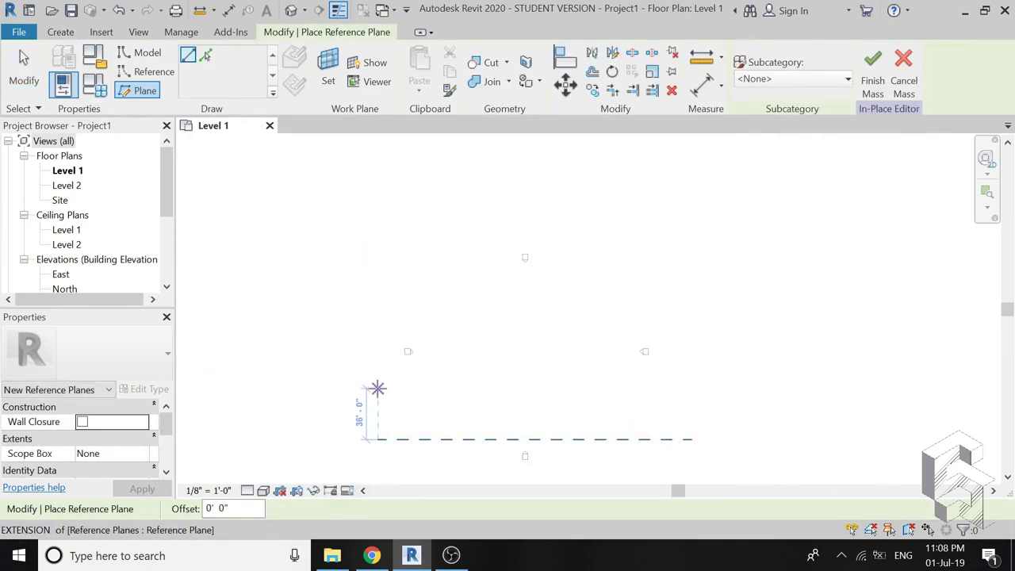
{"action": "left_click", "coordinate": [378, 383]}
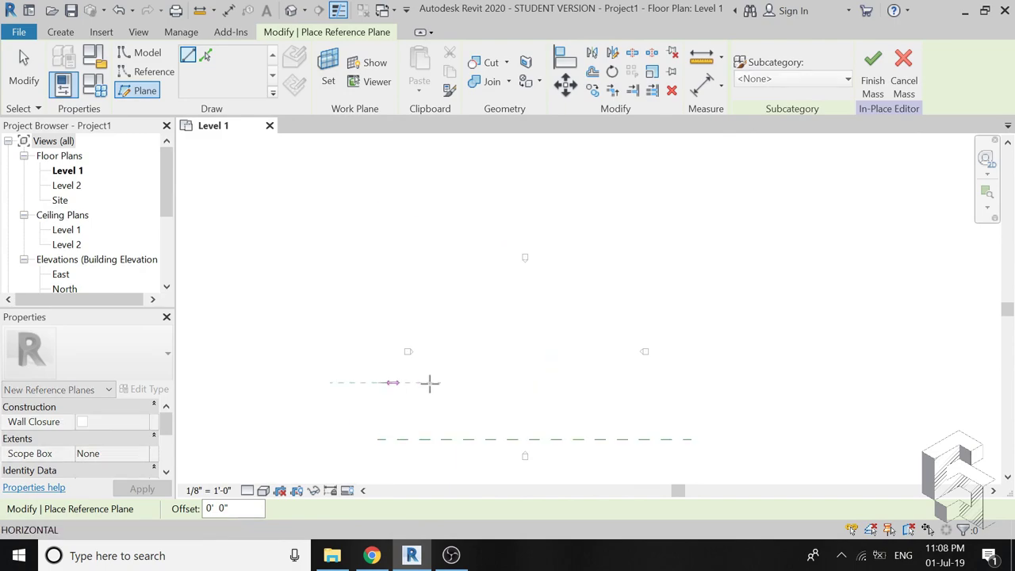
{"action": "left_click", "coordinate": [692, 383]}
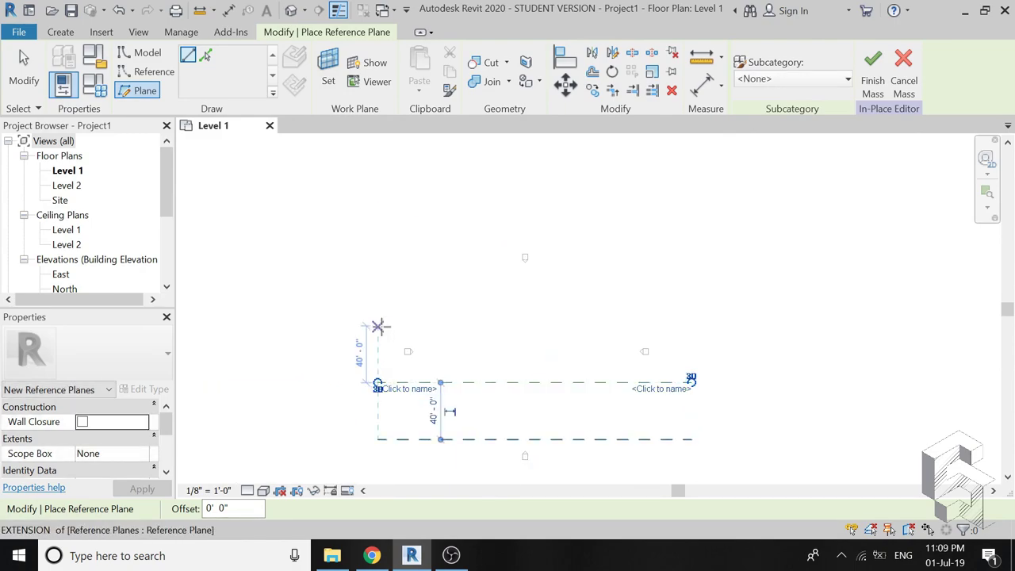
{"action": "left_click", "coordinate": [379, 325]}
{"action": "left_click", "coordinate": [691, 325]}
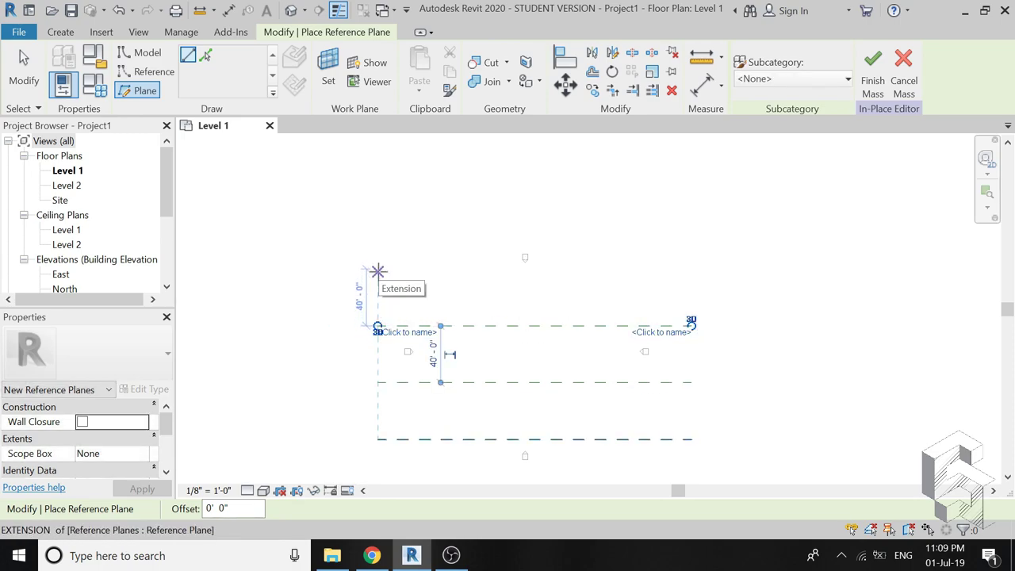
{"action": "left_click", "coordinate": [377, 271]}
{"action": "left_click", "coordinate": [690, 270]}
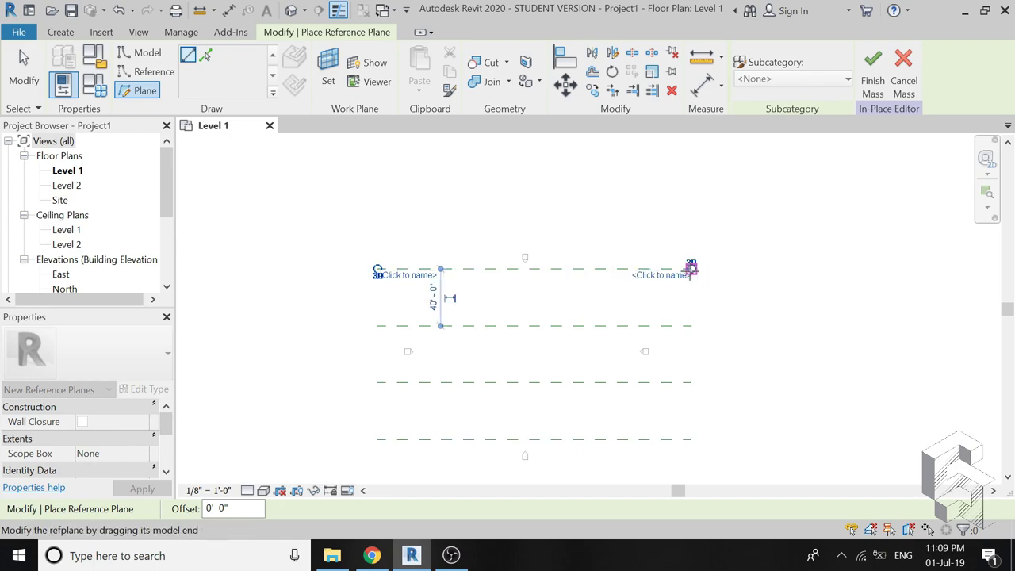
{"action": "key", "text": "Escape"}
Step: Name the four horizontal reference planes 1, 2, 3 and 4 from bottom to top
{"action": "key", "text": "Escape"}
{"action": "left_click", "coordinate": [522, 440]}
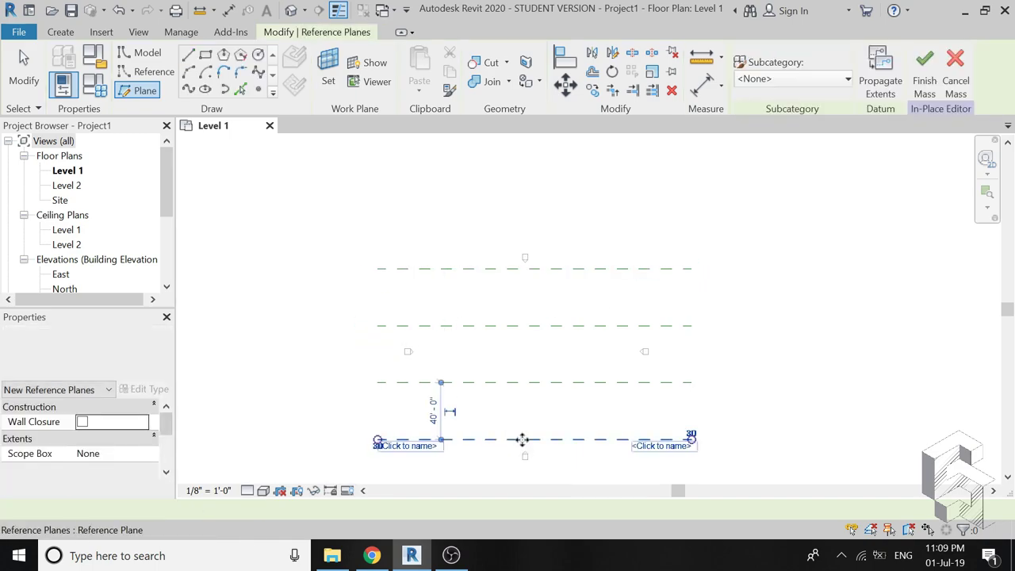
{"action": "key", "text": "Escape"}
{"action": "key", "text": "Escape"}
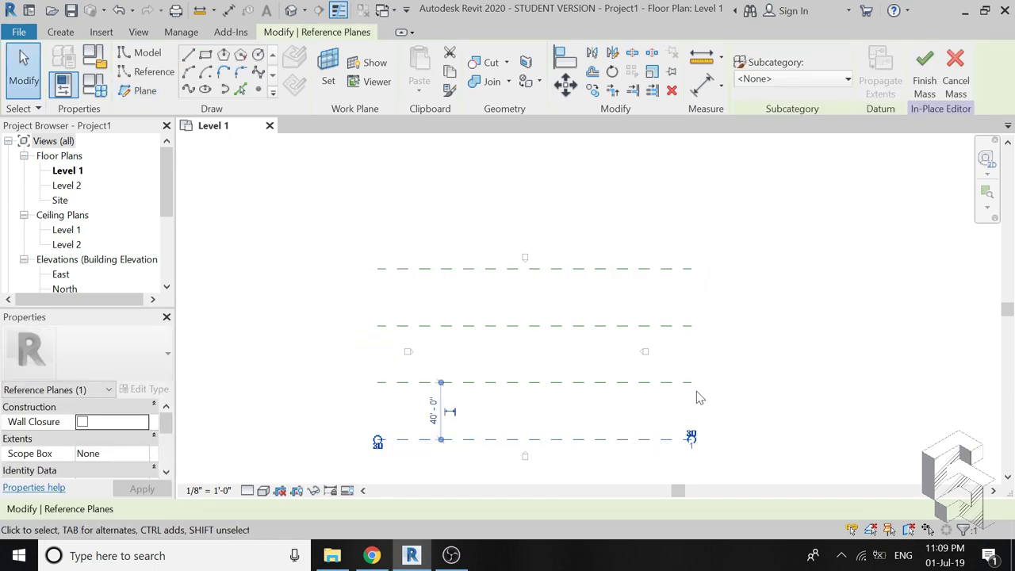
{"action": "left_click", "coordinate": [680, 383]}
{"action": "left_click", "coordinate": [672, 392]}
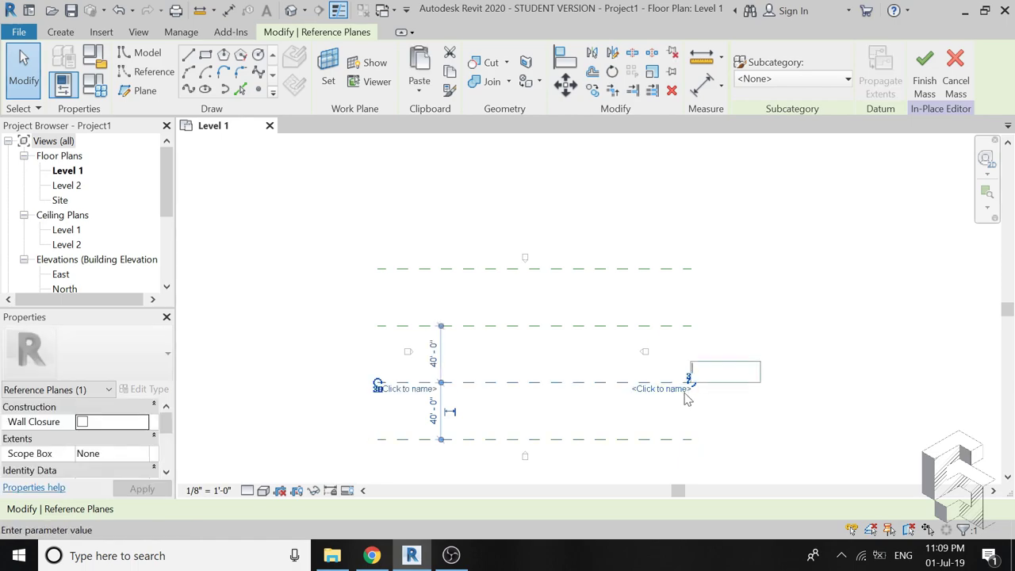
{"action": "type", "text": "2"}
{"action": "left_click", "coordinate": [789, 408]}
{"action": "left_click", "coordinate": [660, 325]}
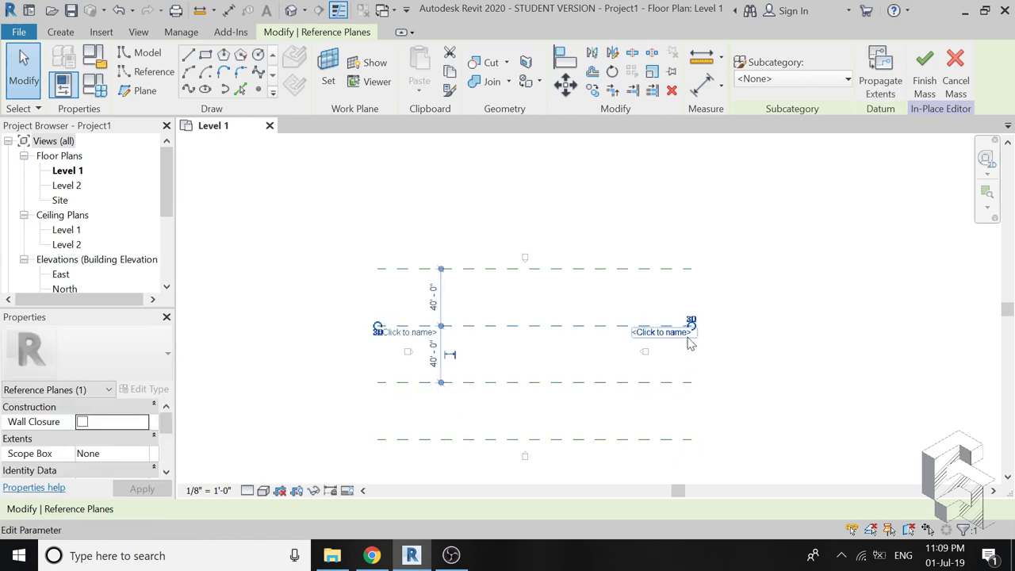
{"action": "type", "text": "3"}
{"action": "key", "text": "Return"}
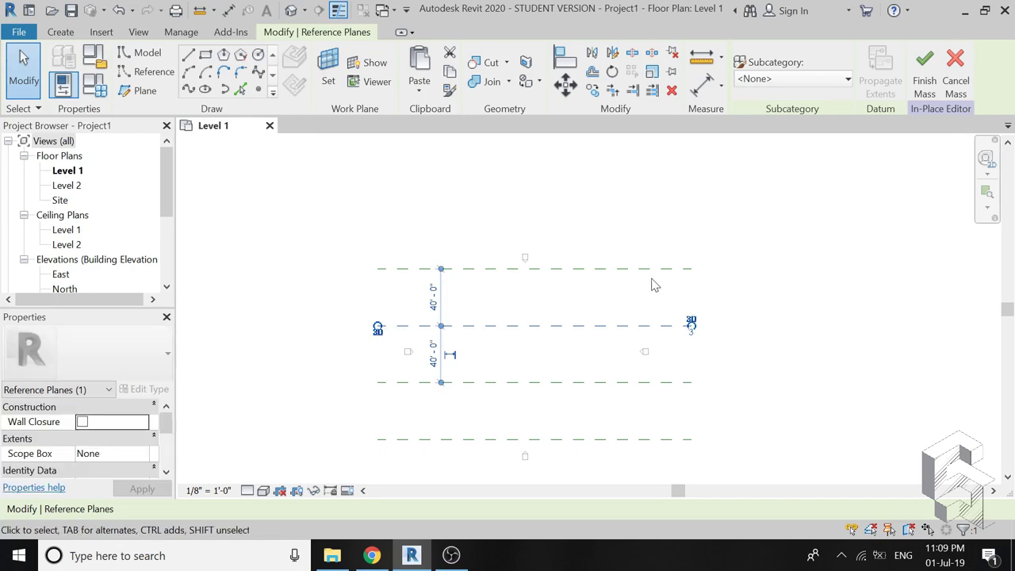
{"action": "left_click", "coordinate": [652, 274]}
{"action": "left_click", "coordinate": [653, 277]}
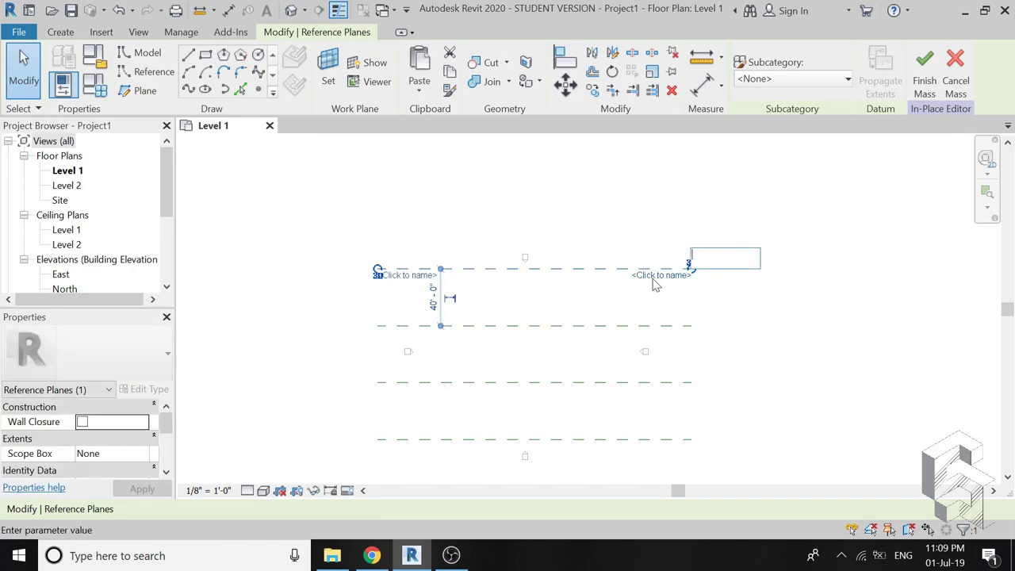
{"action": "type", "text": "4"}
{"action": "key", "text": "Return"}
{"action": "scroll", "coordinate": [111, 251], "scroll_direction": "down", "scroll_amount": 2}
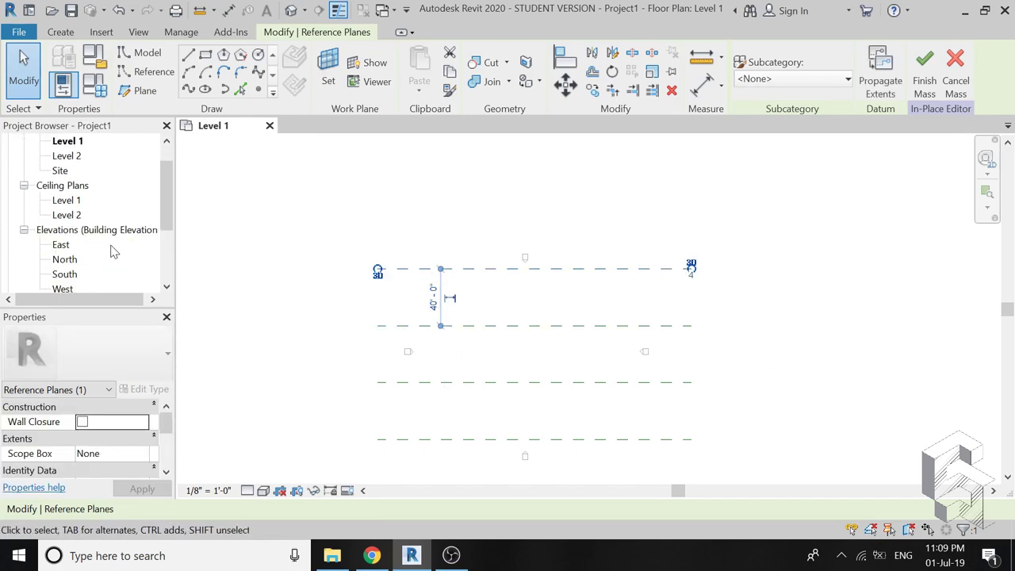
Step: In the North elevation, set the work plane to Reference Plane : 1
{"action": "double_click", "coordinate": [67, 261]}
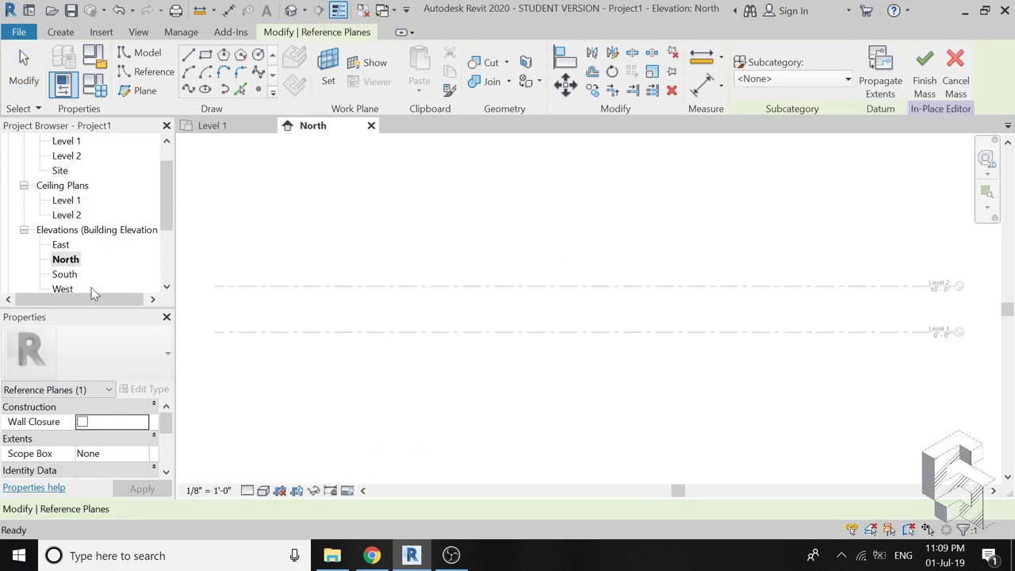
{"action": "left_click", "coordinate": [327, 75]}
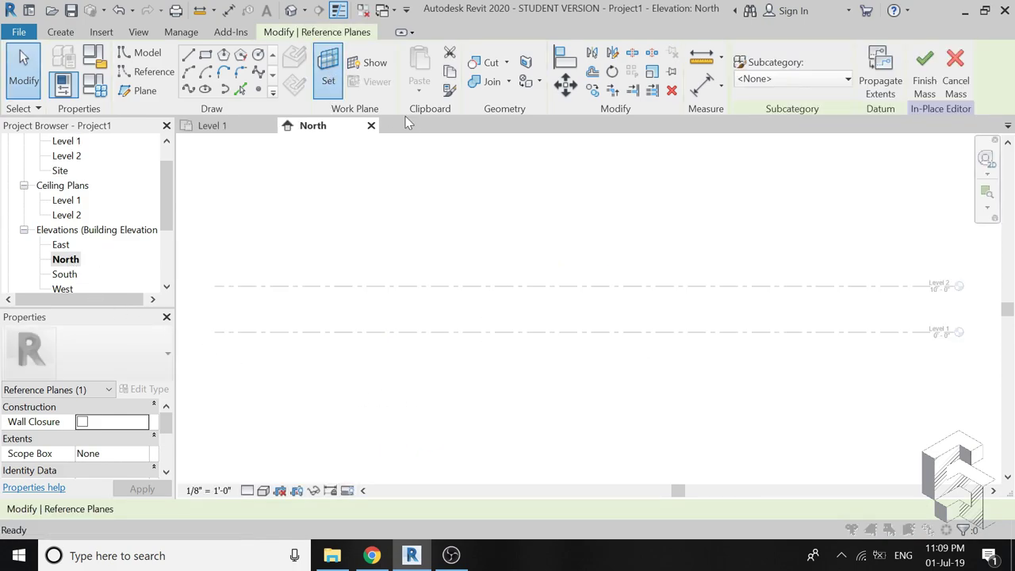
{"action": "left_click", "coordinate": [823, 361]}
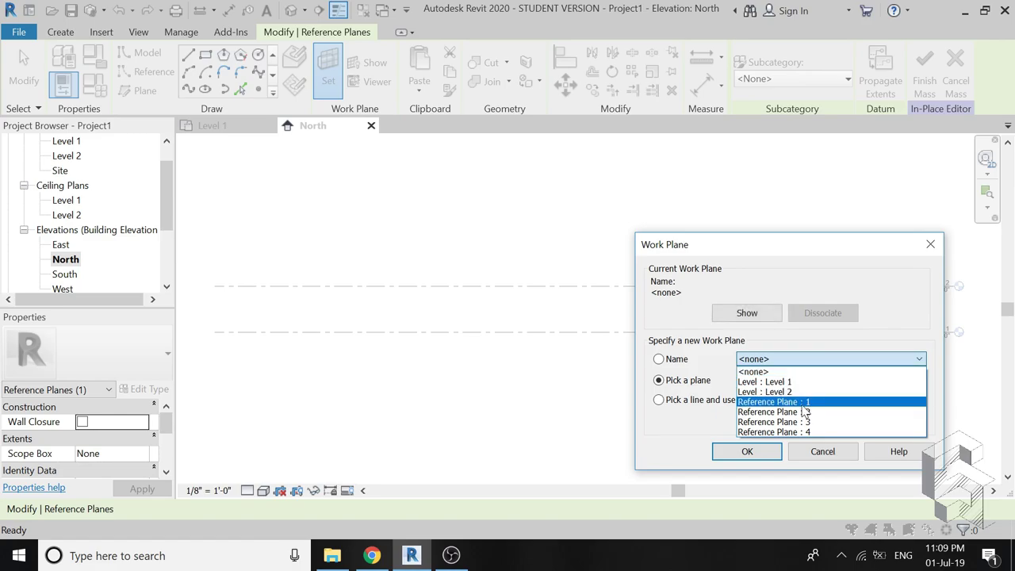
{"action": "left_click", "coordinate": [797, 402]}
{"action": "left_click", "coordinate": [747, 452]}
Step: Draw two outer vertical reference planes at the left and right ends
{"action": "left_click", "coordinate": [145, 91]}
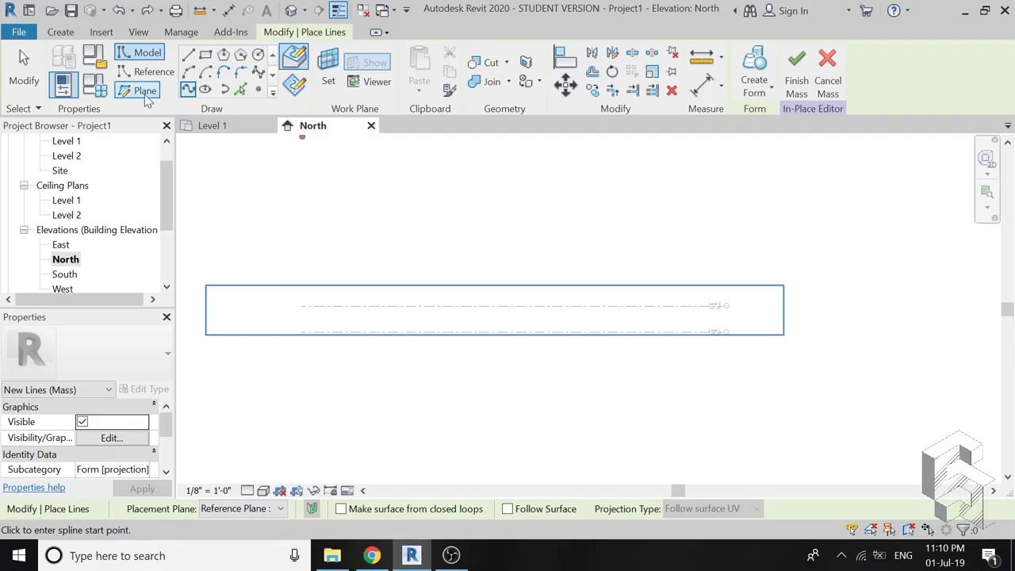
{"action": "left_click", "coordinate": [339, 332]}
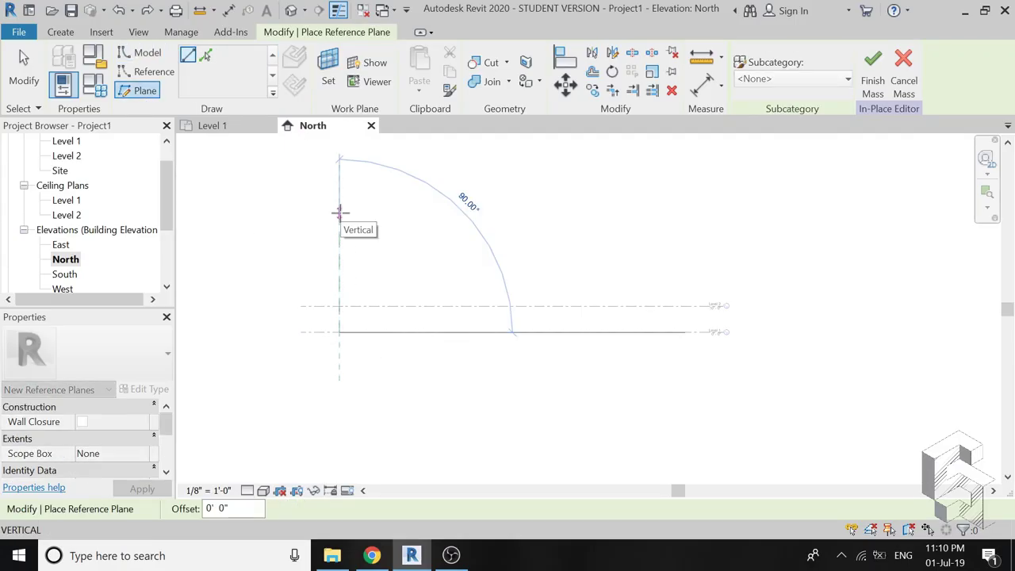
{"action": "left_click", "coordinate": [340, 205]}
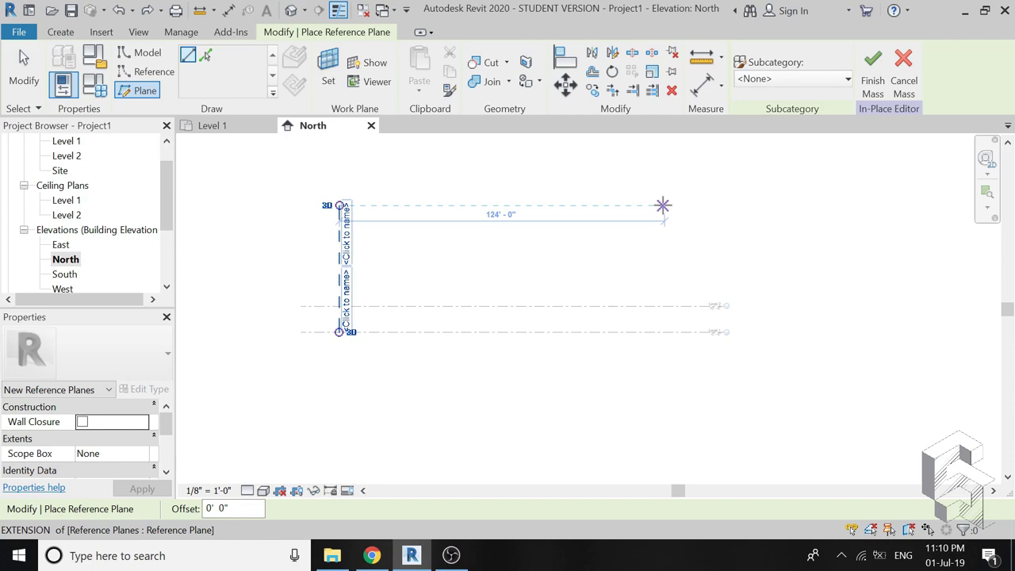
{"action": "left_click", "coordinate": [654, 206]}
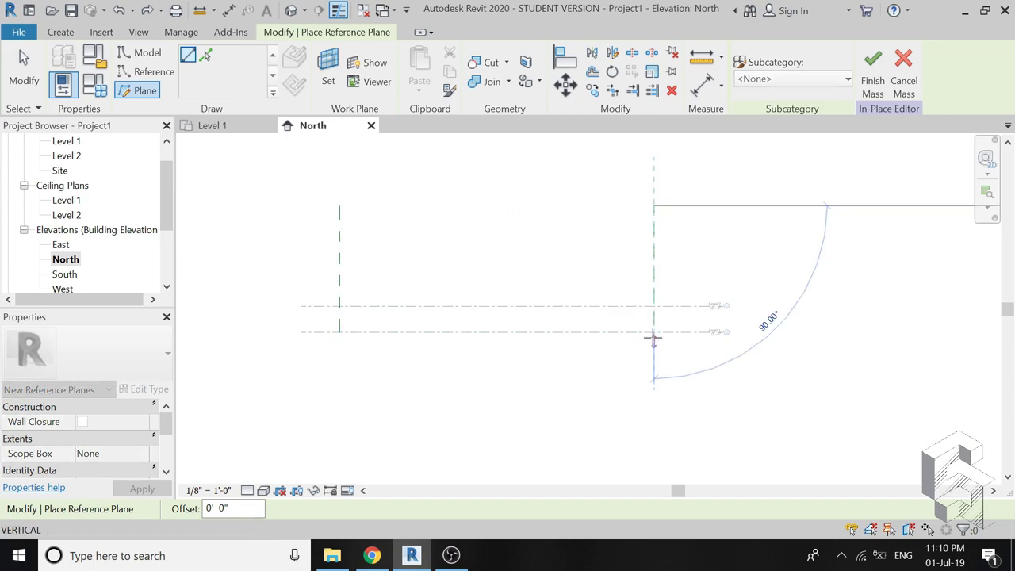
{"action": "left_click", "coordinate": [653, 331]}
{"action": "key", "text": "Escape"}
{"action": "key", "text": "Escape"}
{"action": "scroll", "coordinate": [560, 302], "scroll_direction": "up", "scroll_amount": 2}
Step: Name the left and right vertical planes Side 1 and Side 2
{"action": "left_click", "coordinate": [279, 262]}
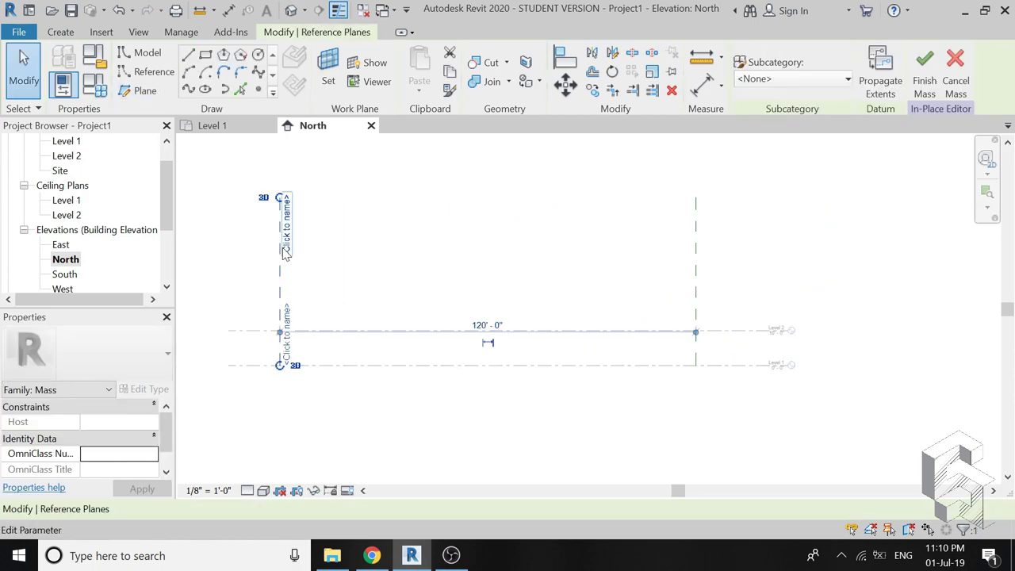
{"action": "left_click", "coordinate": [287, 227]}
{"action": "type", "text": "Side"}
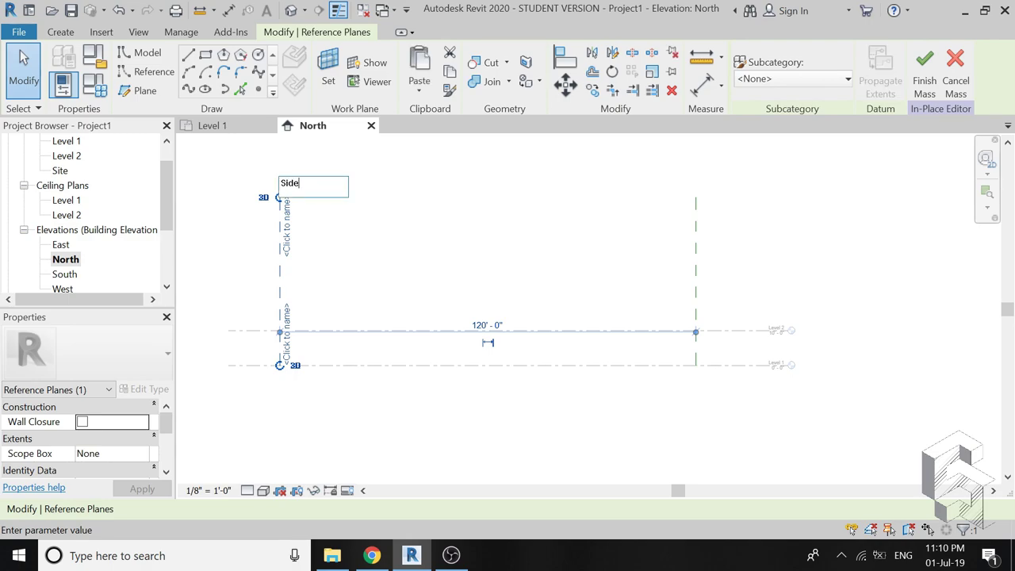
{"action": "type", "text": "1"}
{"action": "key", "text": "Return"}
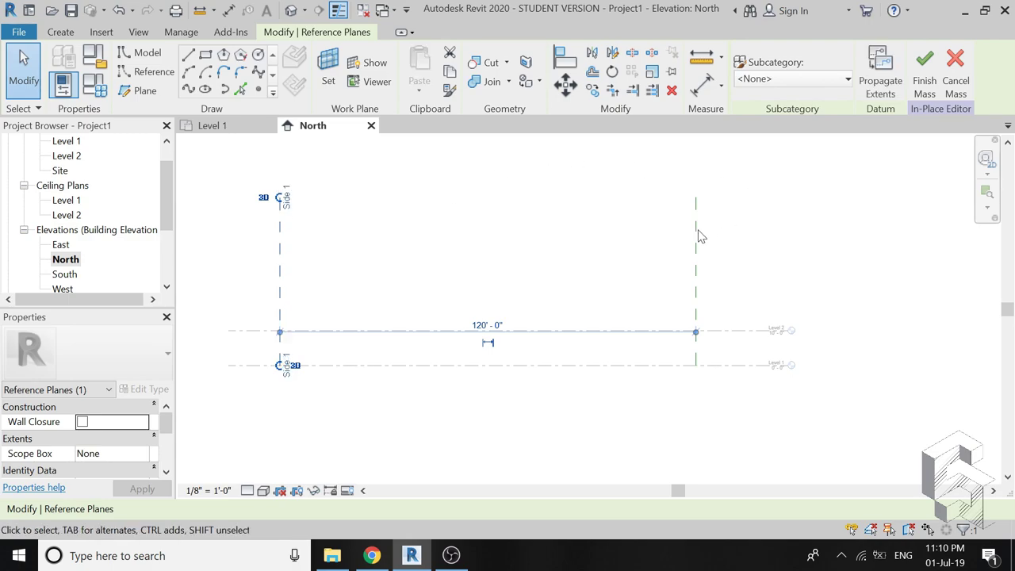
{"action": "left_click", "coordinate": [696, 233]}
{"action": "type", "text": "Side 2"}
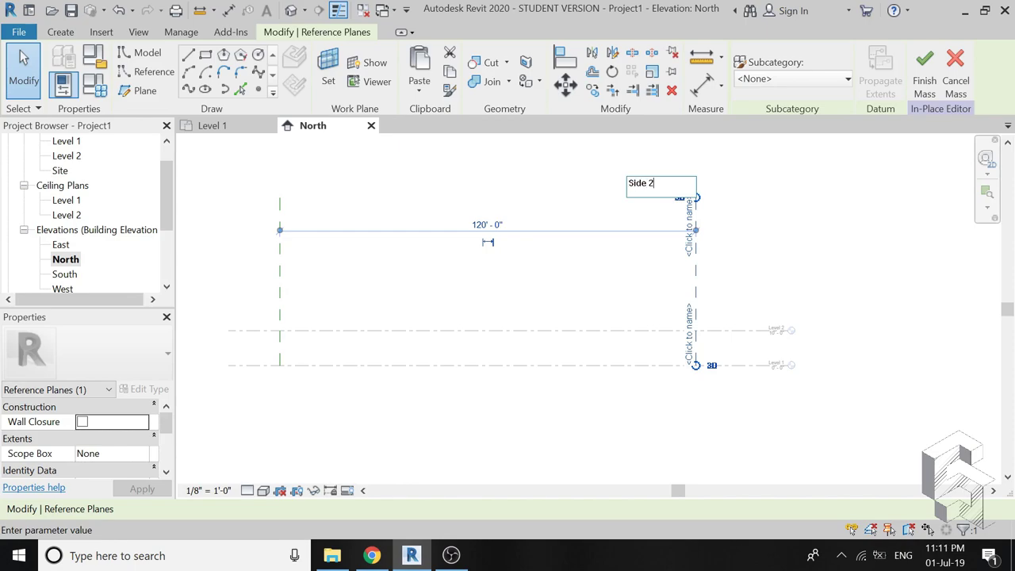
{"action": "key", "text": "Return"}
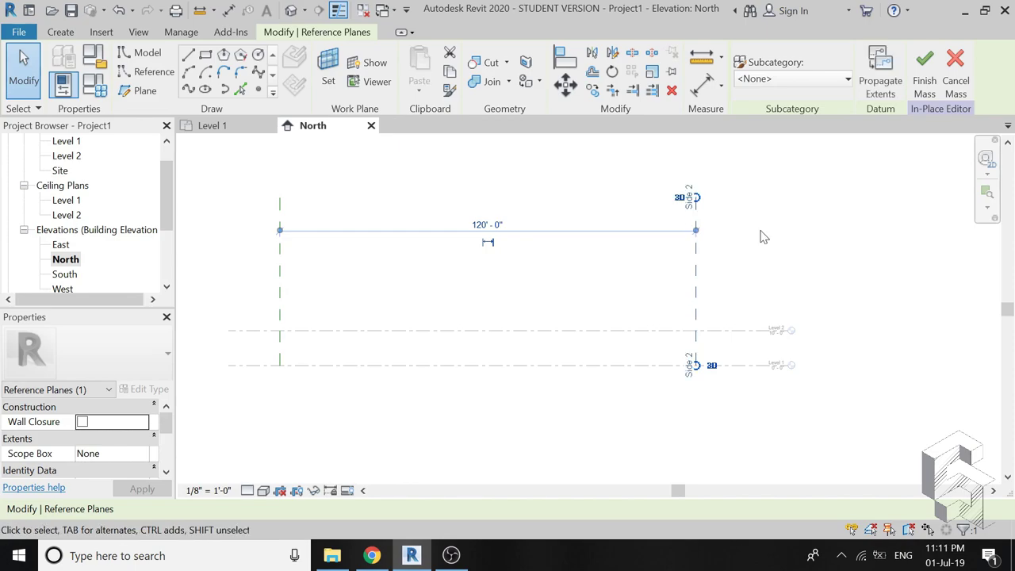
Step: Draw two inner vertical reference planes 40 feet apart from Level 1 upward
{"action": "left_click", "coordinate": [793, 244]}
{"action": "scroll", "coordinate": [263, 151], "scroll_direction": "up", "scroll_amount": 1}
{"action": "left_click", "coordinate": [146, 91]}
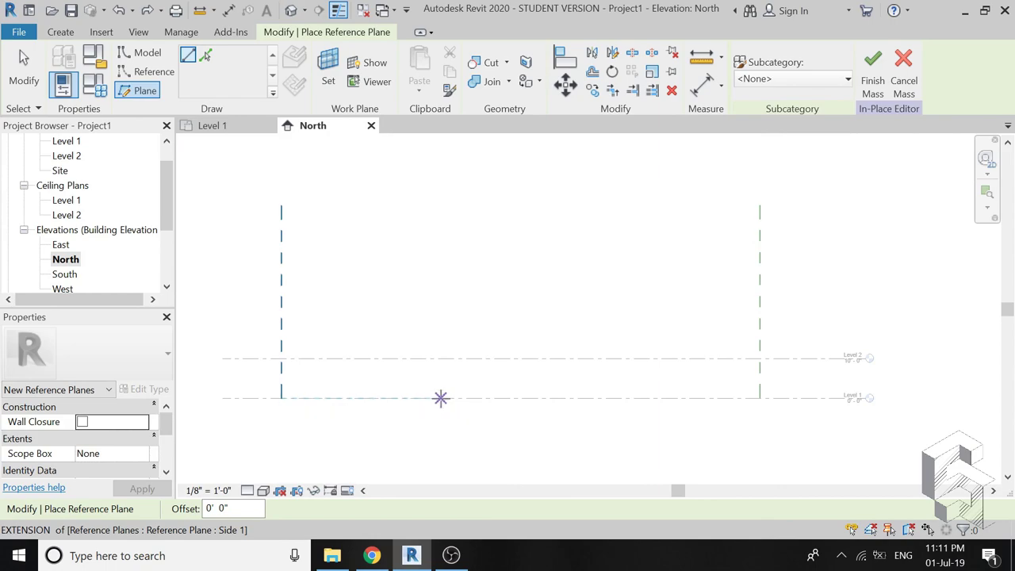
{"action": "left_click", "coordinate": [441, 397]}
{"action": "left_click", "coordinate": [441, 205]}
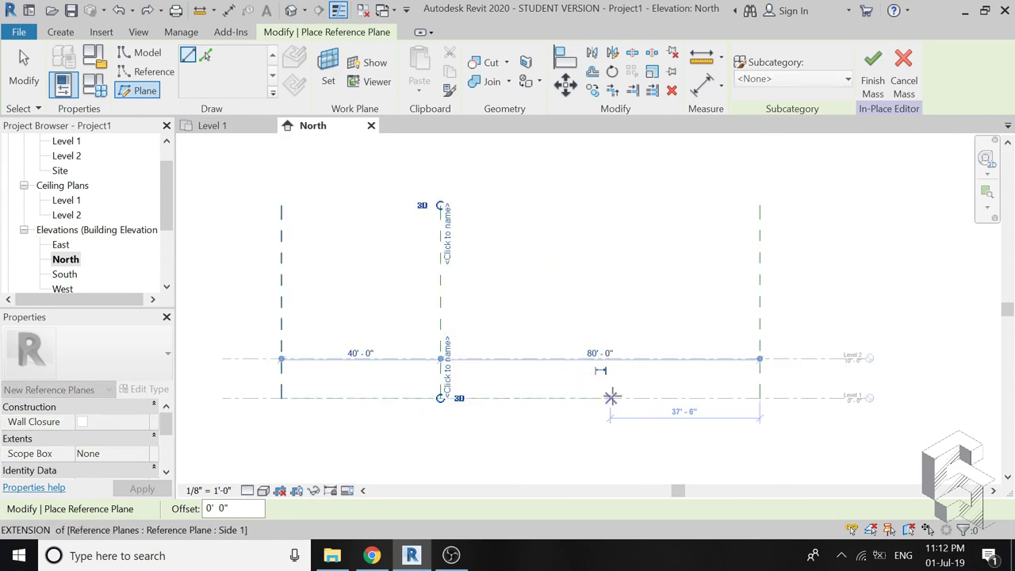
{"action": "left_click", "coordinate": [600, 397]}
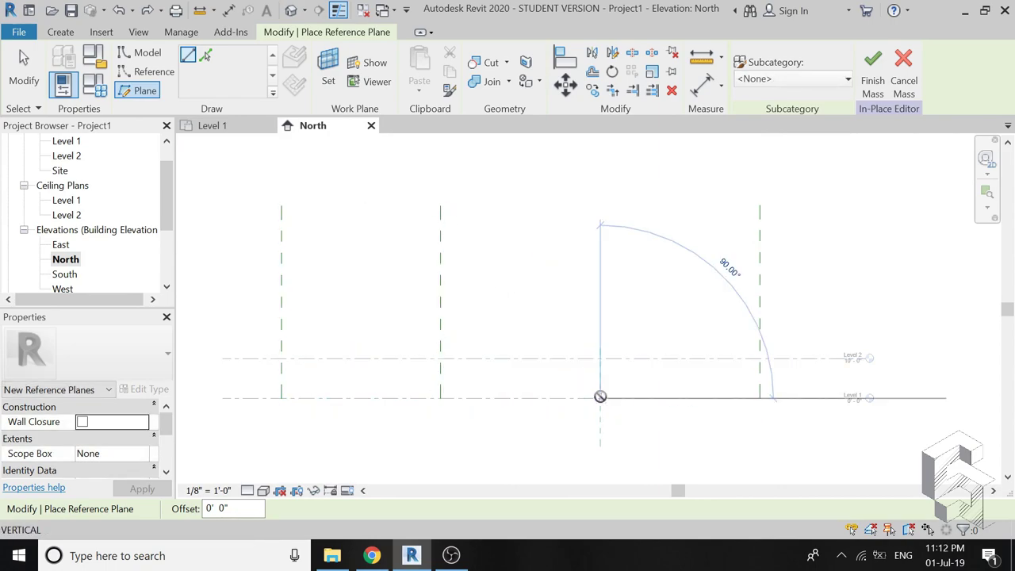
{"action": "left_click", "coordinate": [600, 206]}
{"action": "key", "text": "Escape"}
{"action": "key", "text": "Escape"}
Step: Leave the two new inner planes unnamed and clear the selection
{"action": "left_click", "coordinate": [441, 286]}
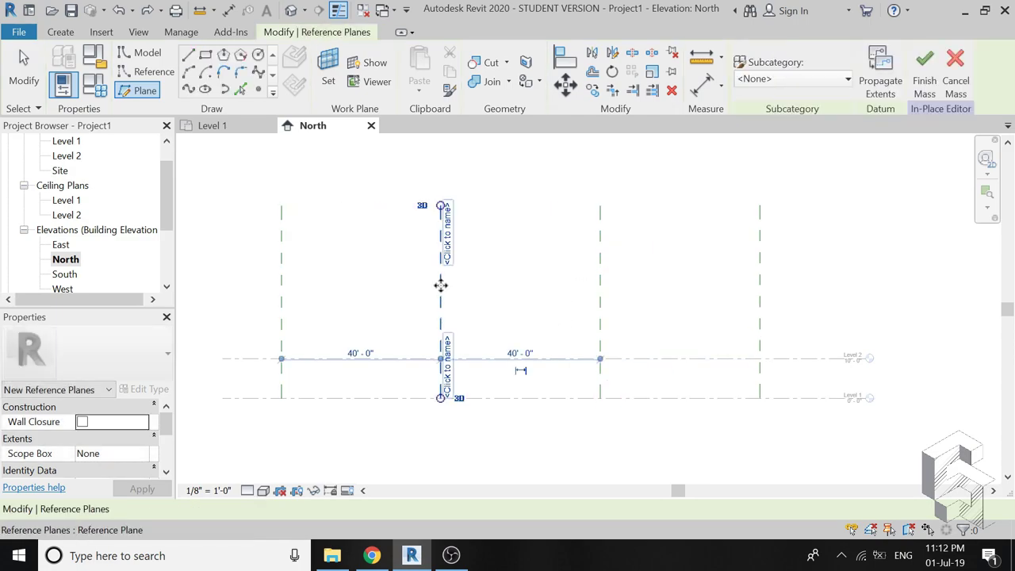
{"action": "key", "text": "Escape"}
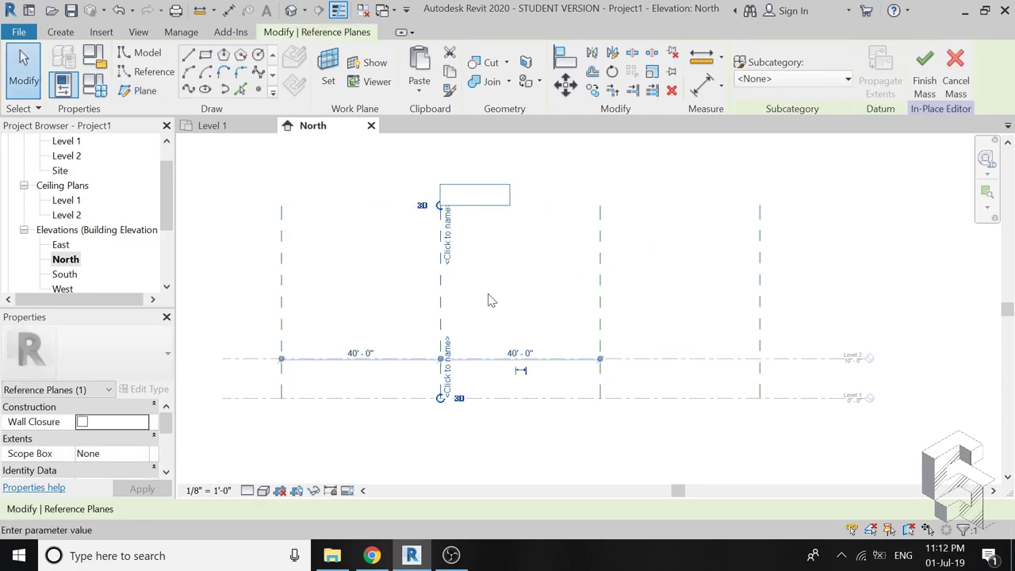
{"action": "type", "text": "a"}
{"action": "key", "text": "Escape"}
{"action": "left_click", "coordinate": [600, 252]}
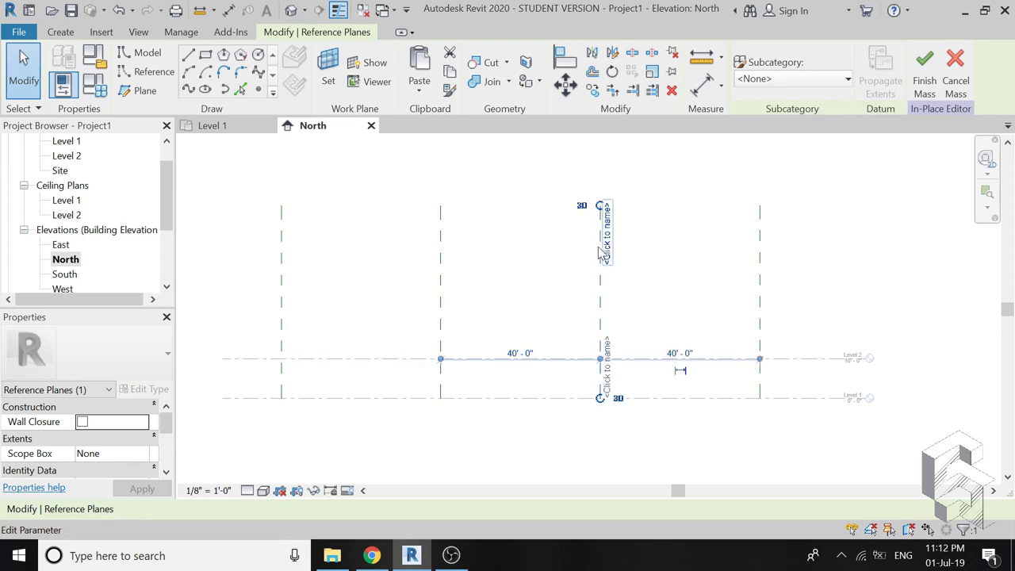
{"action": "type", "text": "b"}
{"action": "key", "text": "Escape"}
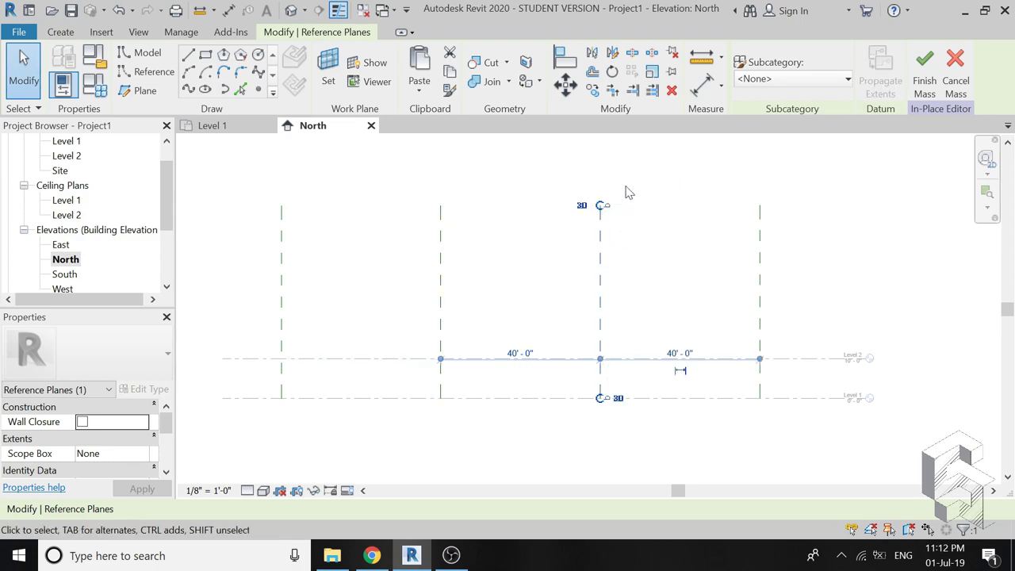
{"action": "key", "text": "Escape"}
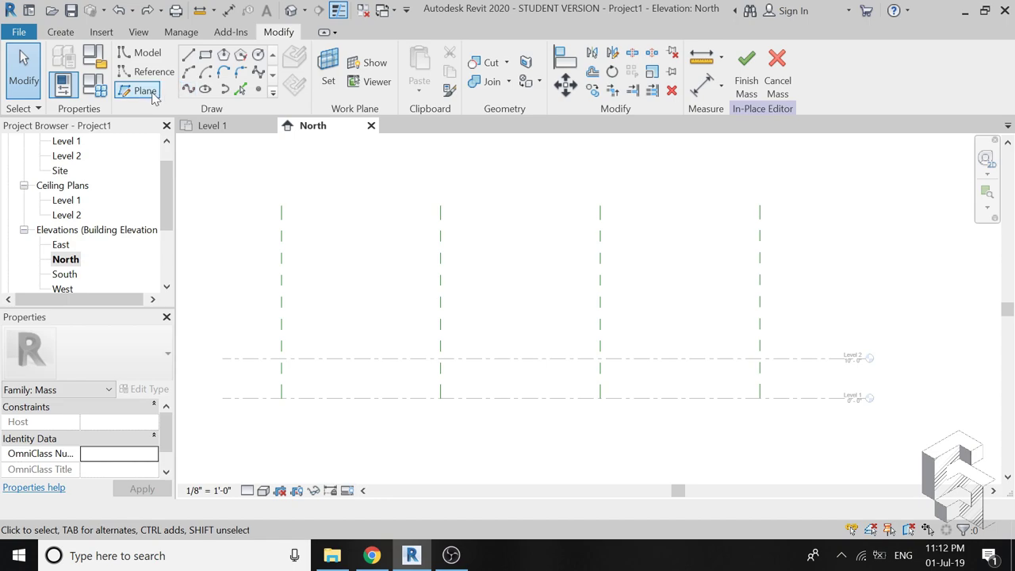
Step: Draw a horizontal reference plane above Level 2 across all verticals and begin naming it Top Level
{"action": "left_click", "coordinate": [144, 92]}
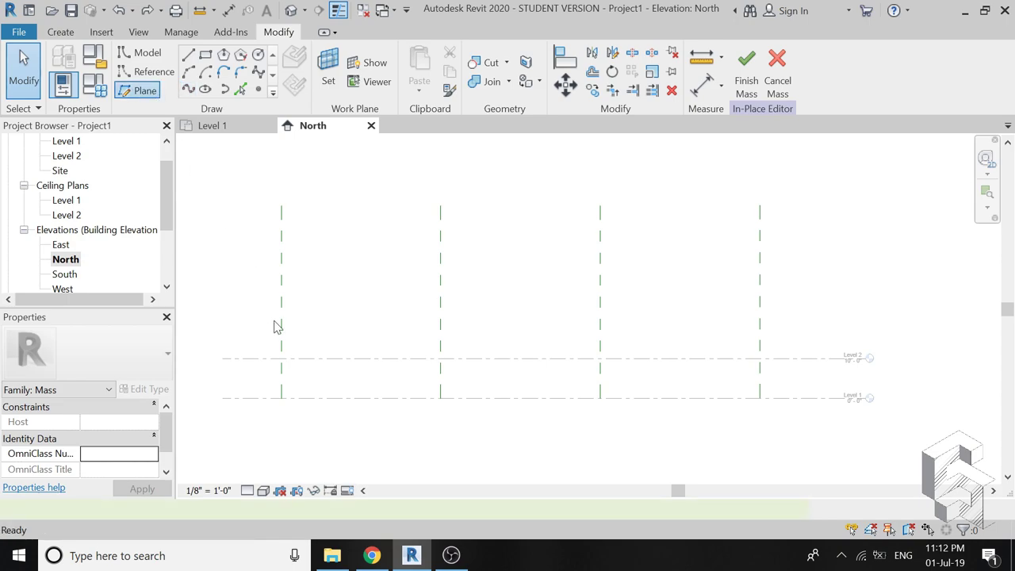
{"action": "left_click", "coordinate": [227, 311]}
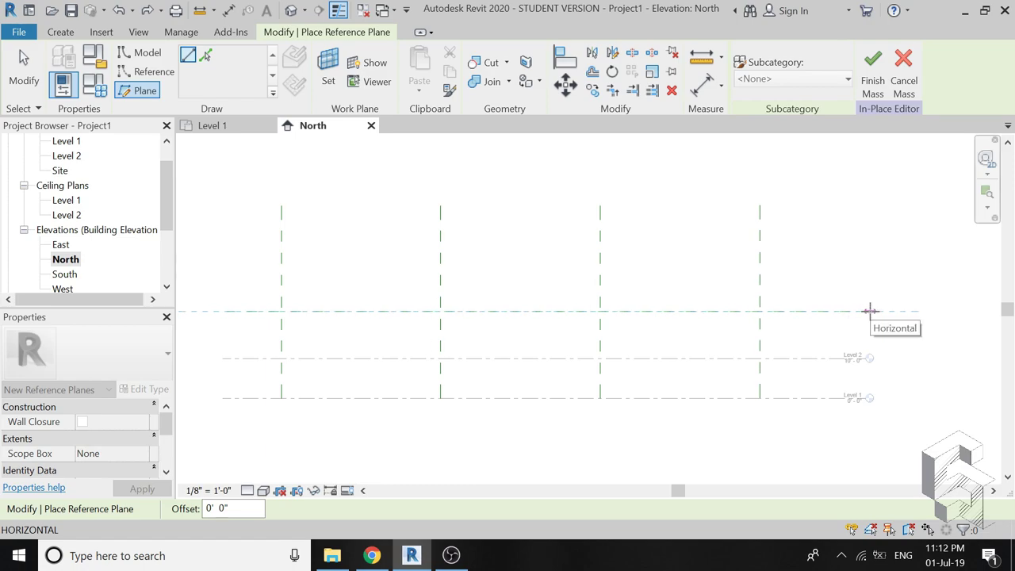
{"action": "left_click", "coordinate": [870, 310]}
{"action": "key", "text": "Escape"}
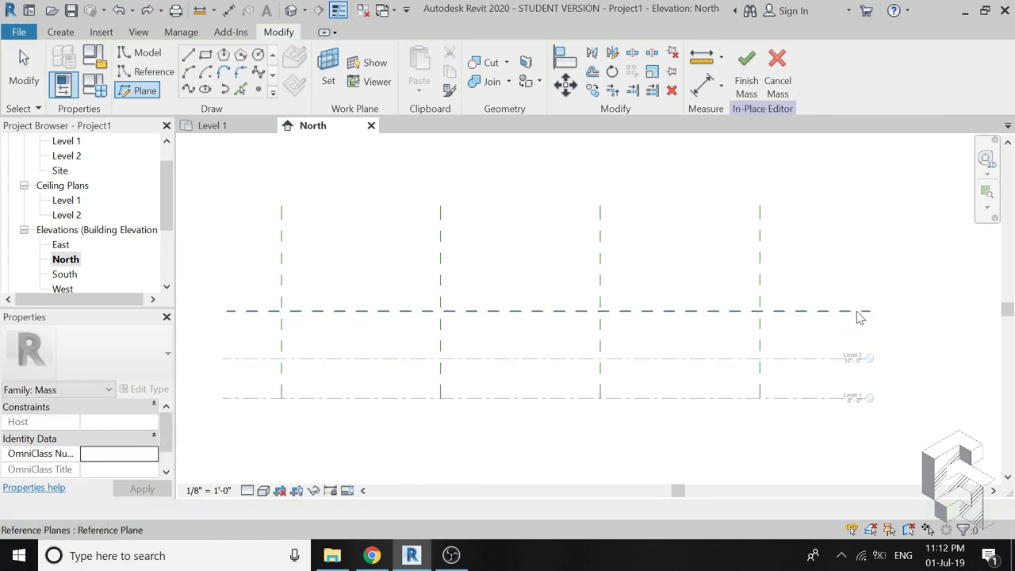
{"action": "left_click", "coordinate": [857, 311]}
{"action": "left_click", "coordinate": [841, 317]}
{"action": "type", "text": "Top Level"}
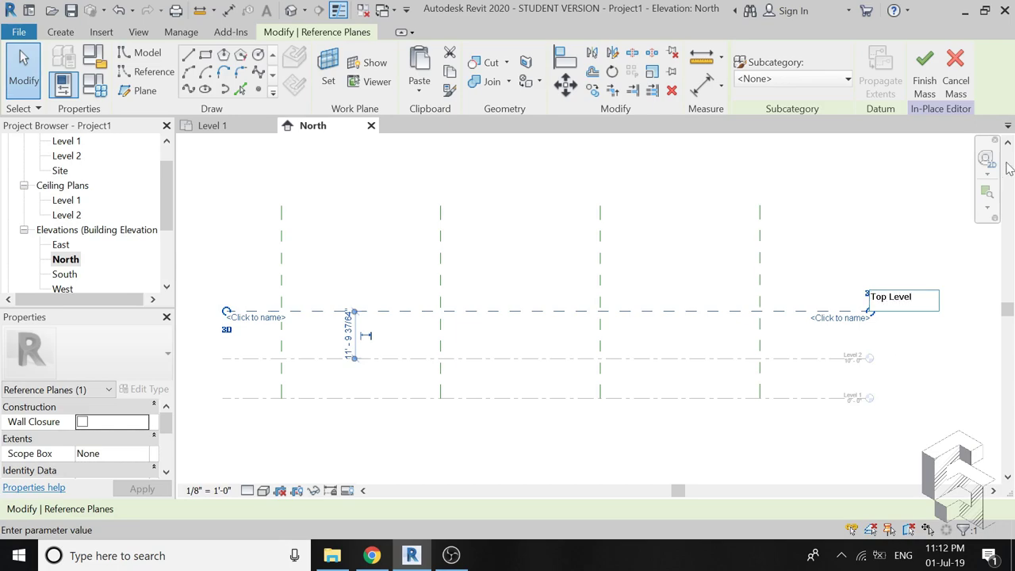
Step: Confirm the Top Level name, then start a spline from Level 1 through the first crest and dip
{"action": "left_click", "coordinate": [910, 231]}
{"action": "key", "text": "l"}
{"action": "key", "text": "i"}
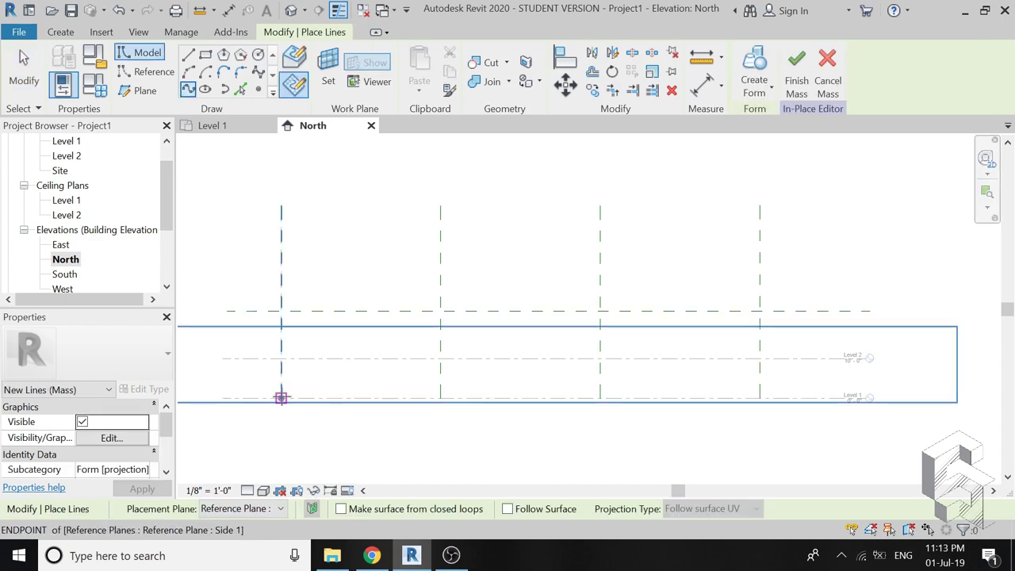
{"action": "left_click", "coordinate": [281, 398]}
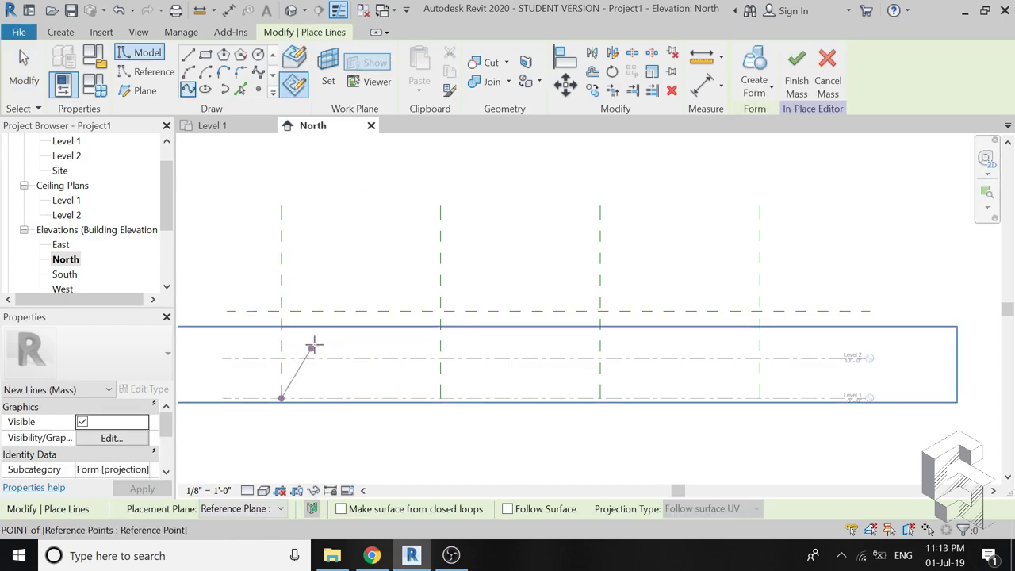
{"action": "left_click", "coordinate": [311, 348]}
{"action": "left_click", "coordinate": [348, 311]}
{"action": "left_click", "coordinate": [393, 311]}
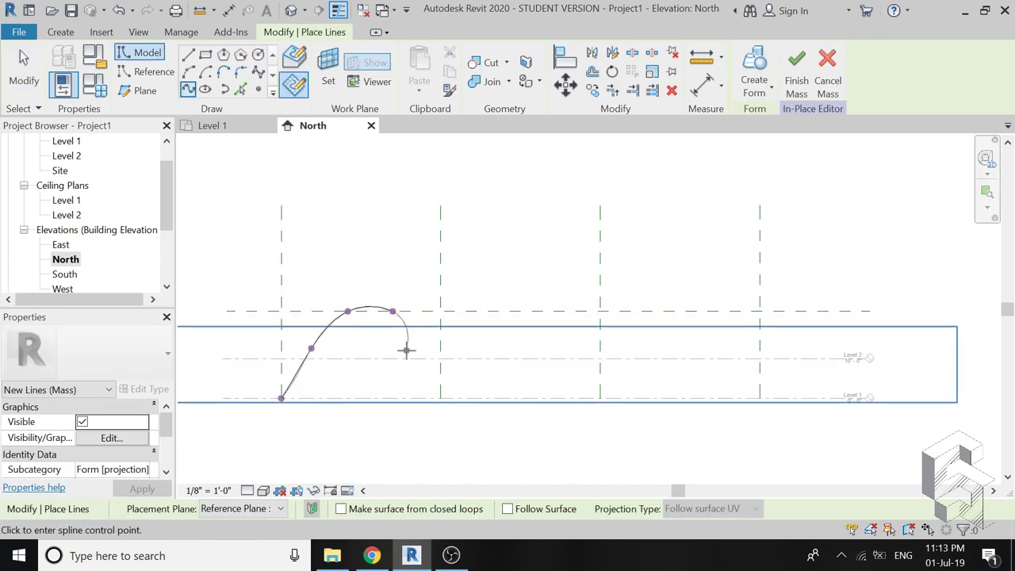
{"action": "left_click", "coordinate": [420, 358]}
{"action": "left_click", "coordinate": [430, 374]}
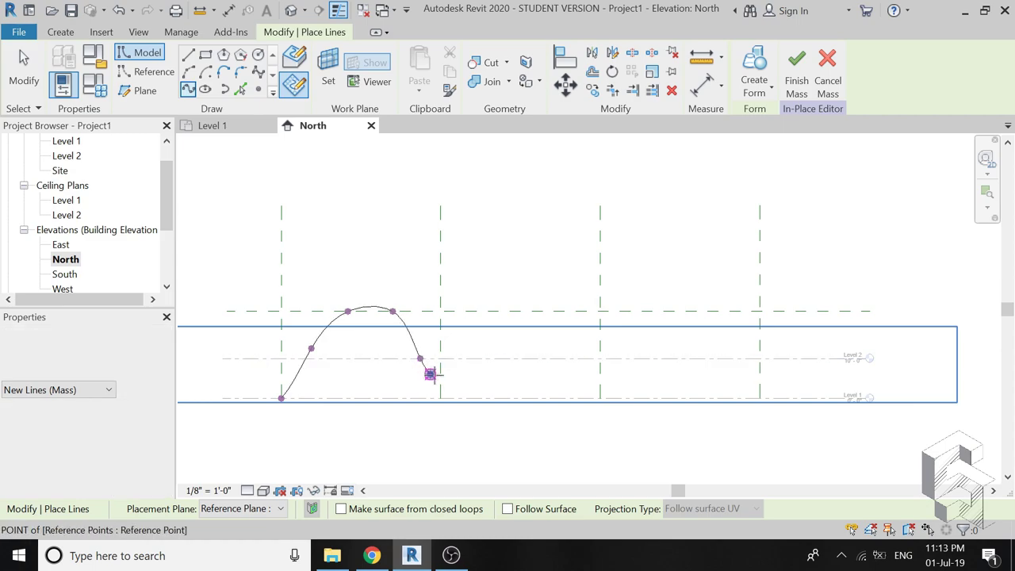
{"action": "left_click", "coordinate": [458, 371]}
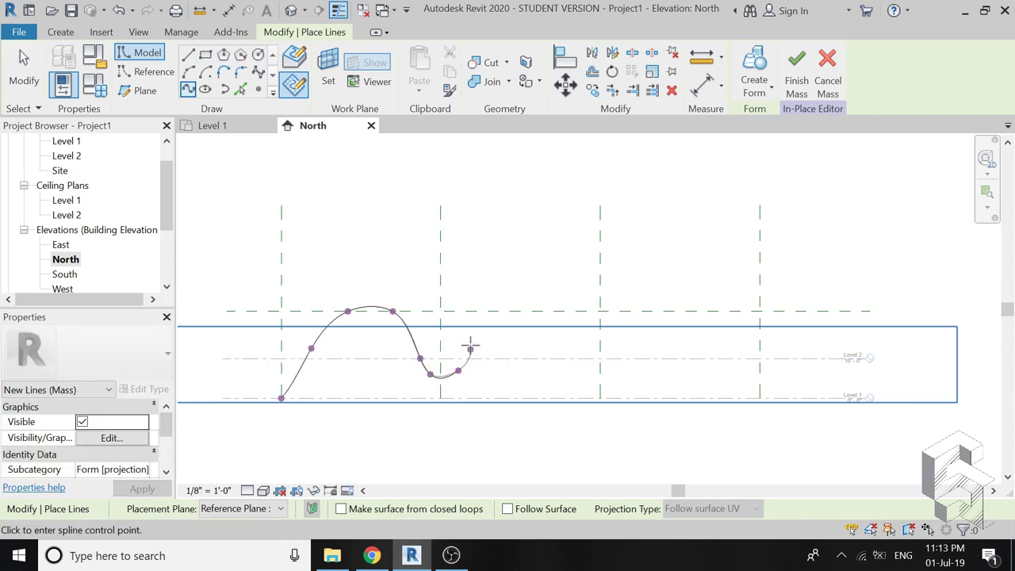
Step: Continue the spline over the second and third crests, ending on Level 1 at the right plane
{"action": "left_click", "coordinate": [475, 337]}
{"action": "left_click", "coordinate": [508, 311]}
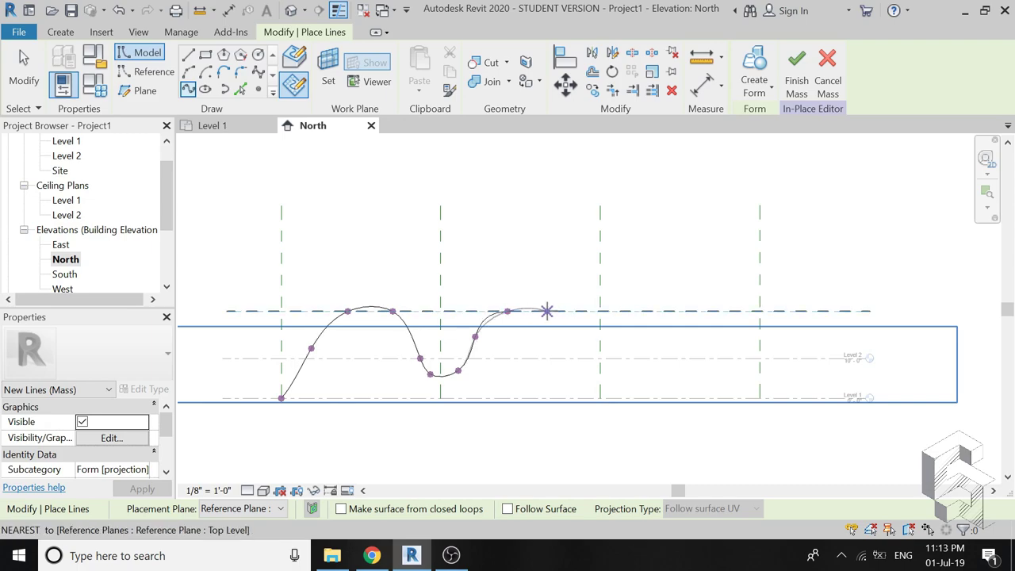
{"action": "left_click", "coordinate": [548, 311]}
{"action": "left_click", "coordinate": [574, 347]}
{"action": "left_click", "coordinate": [584, 369]}
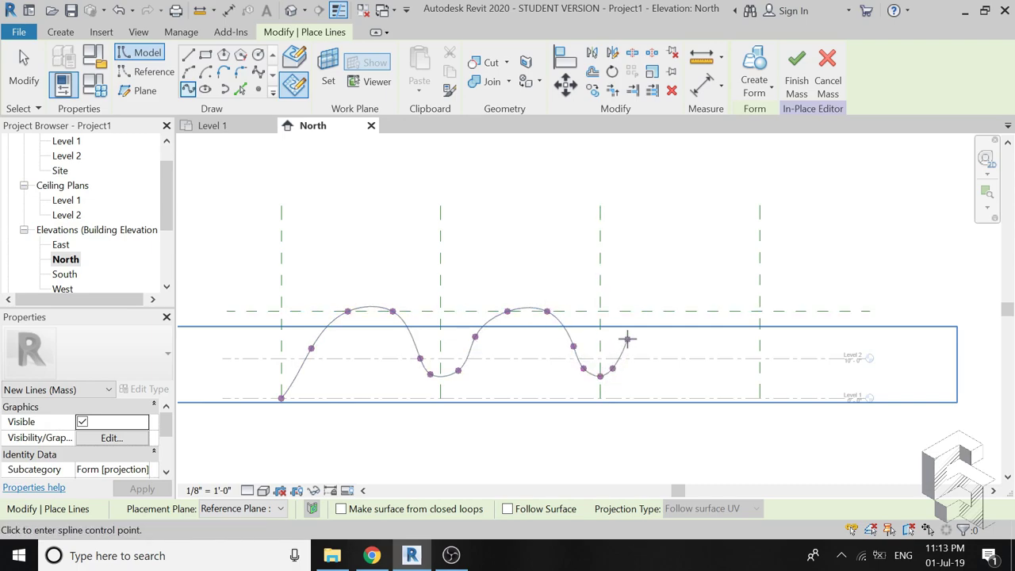
{"action": "left_click", "coordinate": [650, 311]}
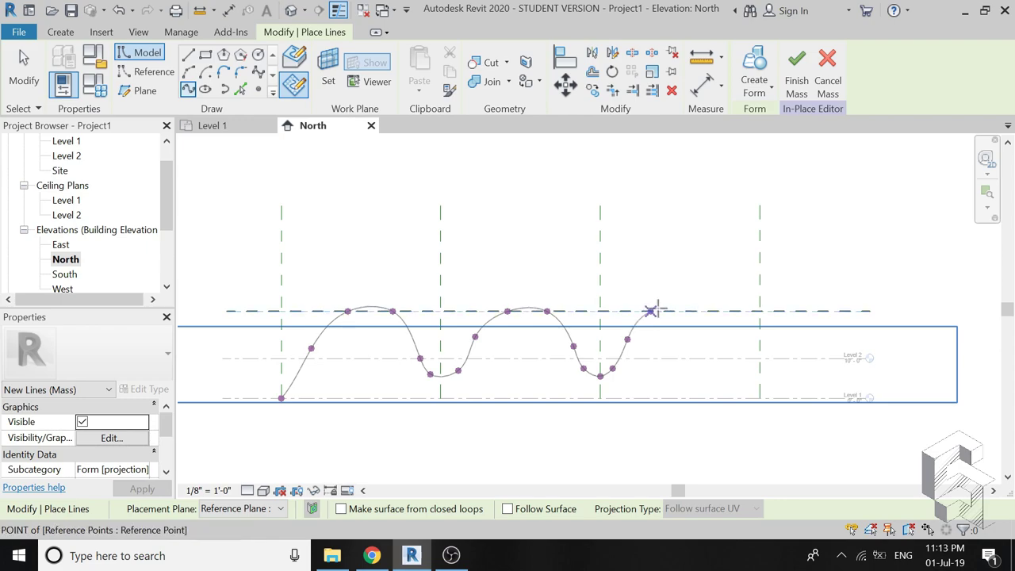
{"action": "left_click", "coordinate": [712, 335]}
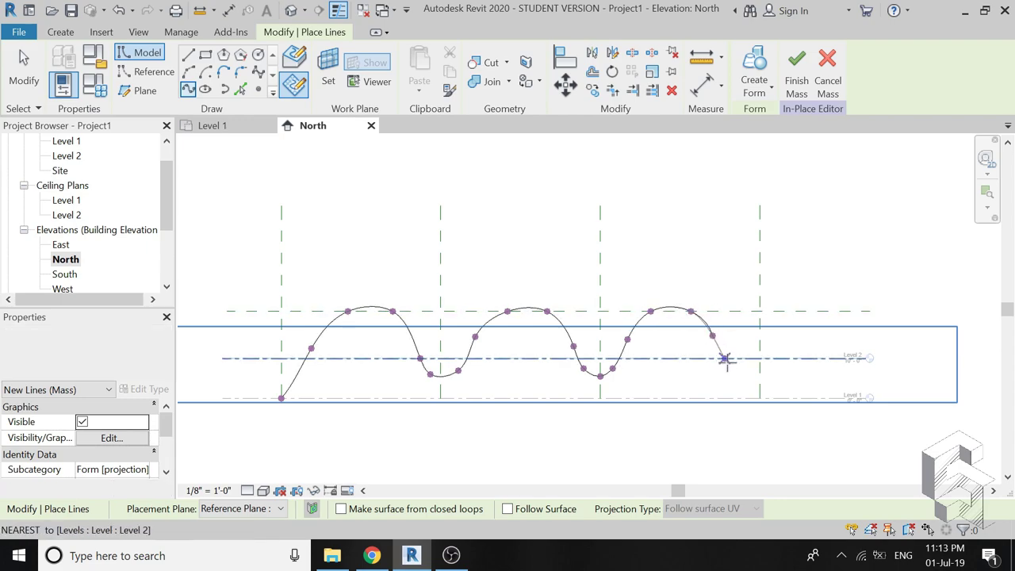
{"action": "left_click", "coordinate": [760, 399]}
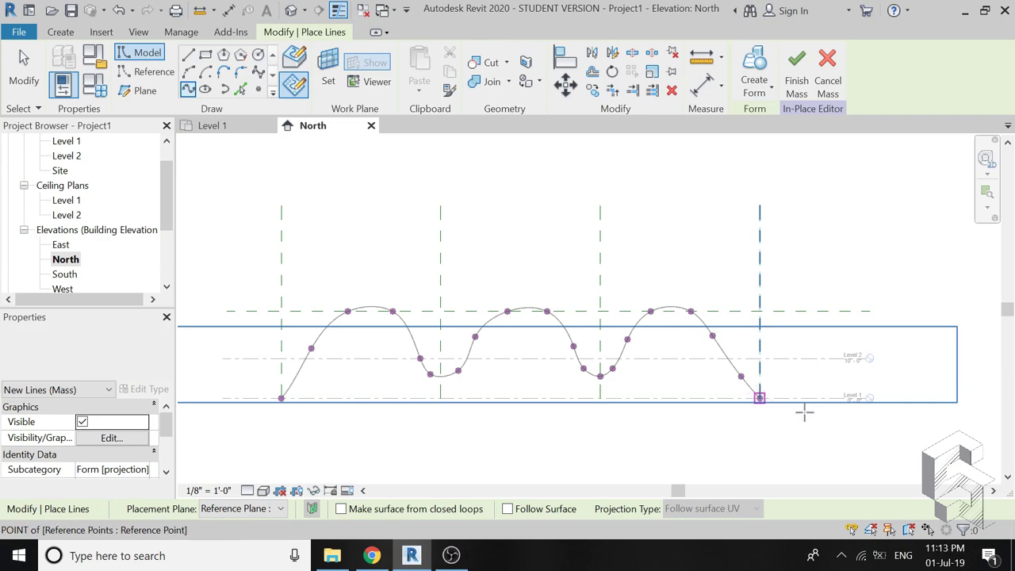
{"action": "key", "text": "Escape"}
{"action": "key", "text": "Escape"}
{"action": "key", "text": "Escape"}
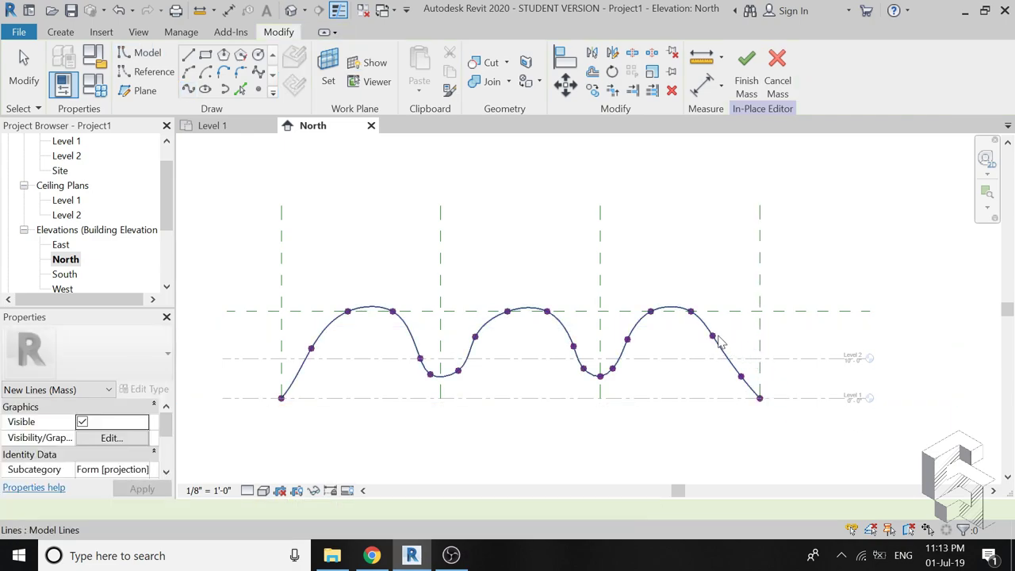
Step: Drag the spline's right descent point and first-descent point sideways to reshape the curve
{"action": "left_click", "coordinate": [713, 336]}
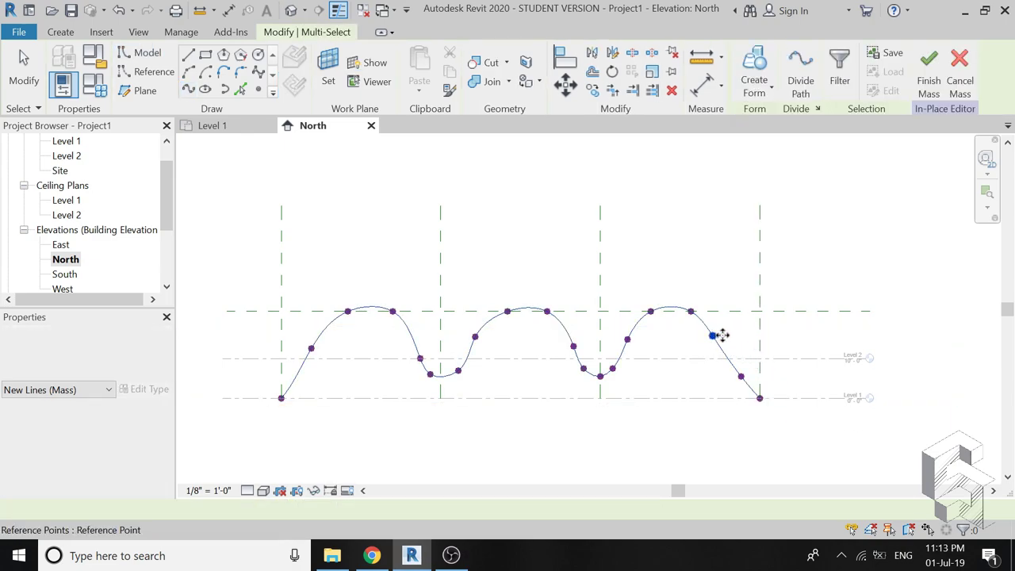
{"action": "left_click", "coordinate": [722, 338]}
{"action": "left_click_drag", "start_coordinate": [724, 339], "coordinate": [768, 339]}
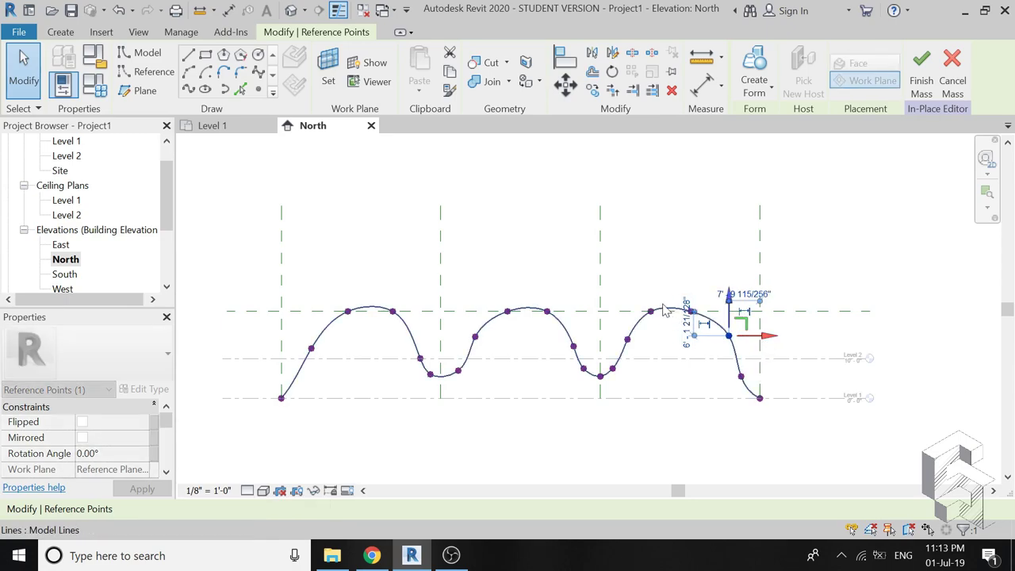
{"action": "left_click", "coordinate": [527, 287]}
{"action": "scroll", "coordinate": [454, 357], "scroll_direction": "up", "scroll_amount": 2}
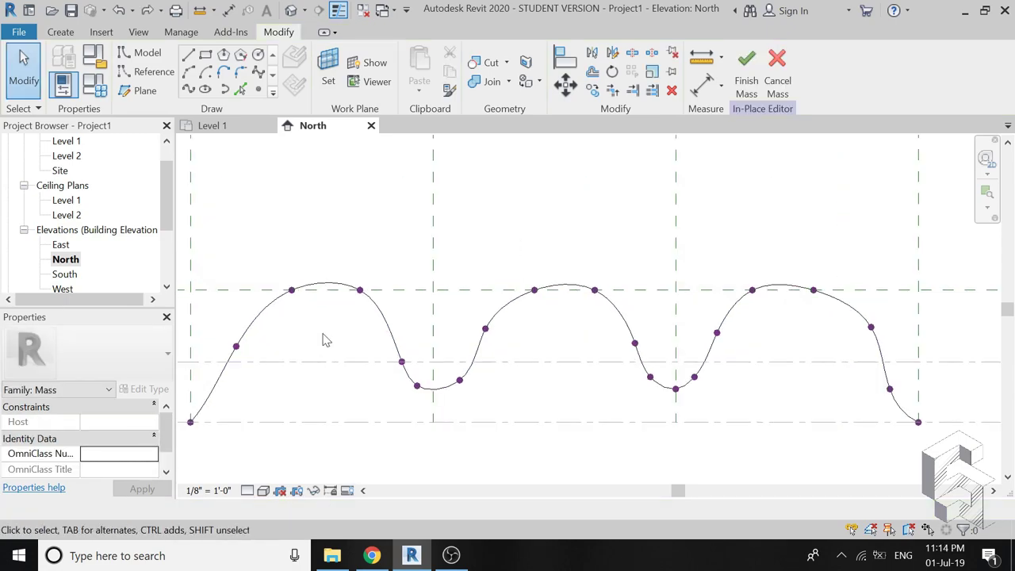
{"action": "scroll", "coordinate": [418, 365], "scroll_direction": "up", "scroll_amount": 1}
{"action": "left_click", "coordinate": [398, 364]}
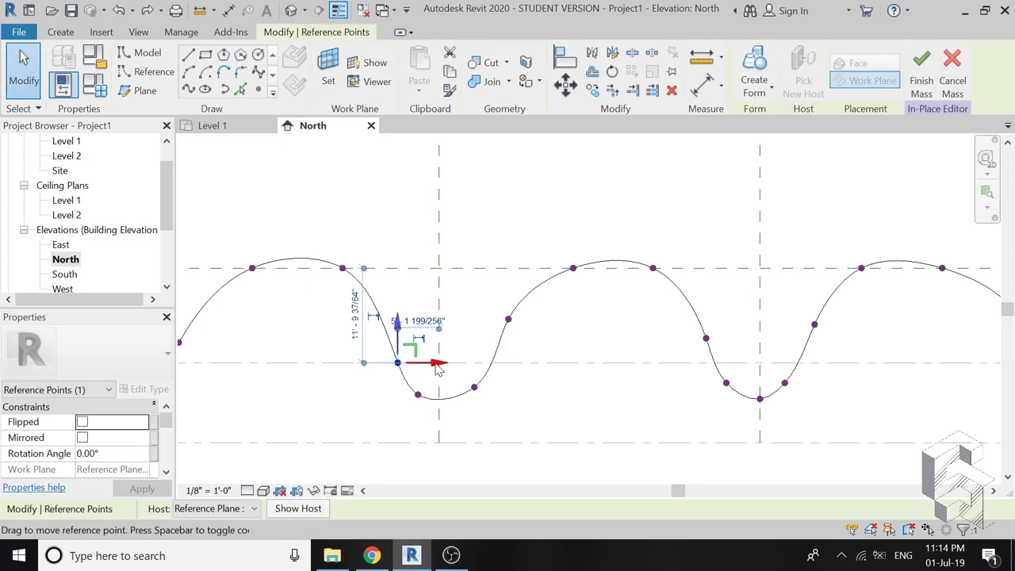
{"action": "left_click_drag", "start_coordinate": [439, 370], "coordinate": [431, 364]}
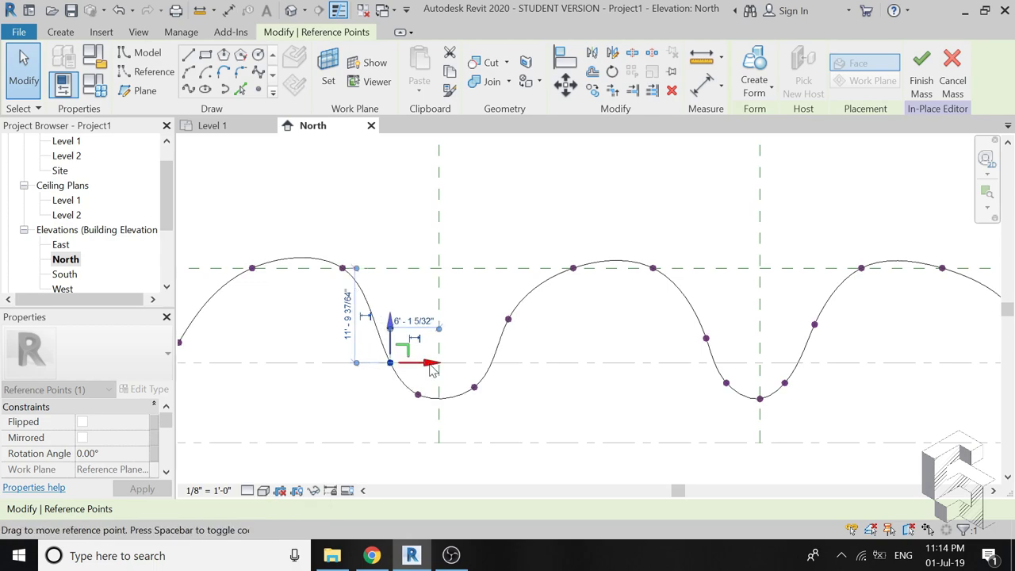
{"action": "scroll", "coordinate": [511, 354], "scroll_direction": "down", "scroll_amount": 1}
{"action": "scroll", "coordinate": [216, 272], "scroll_direction": "up", "scroll_amount": 1}
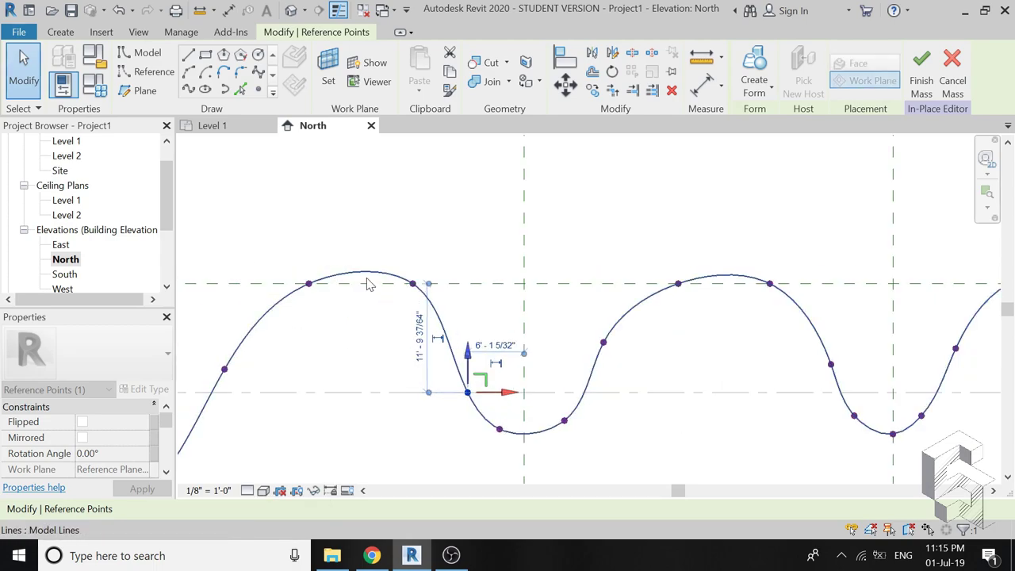
Step: Slide the first and second crest points left and shift a dip point to round the waves
{"action": "left_click", "coordinate": [413, 283]}
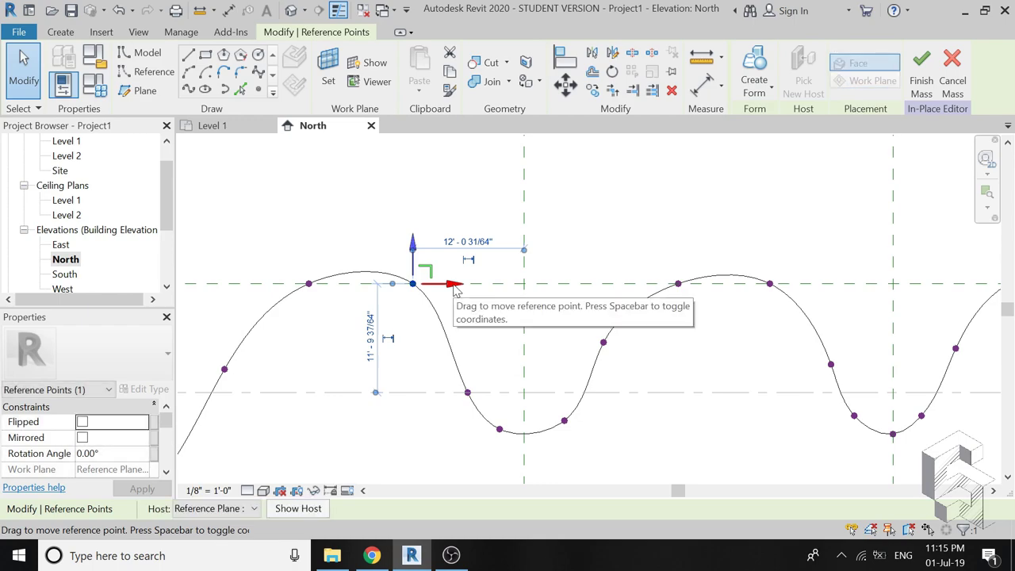
{"action": "left_click_drag", "start_coordinate": [454, 286], "coordinate": [434, 290]}
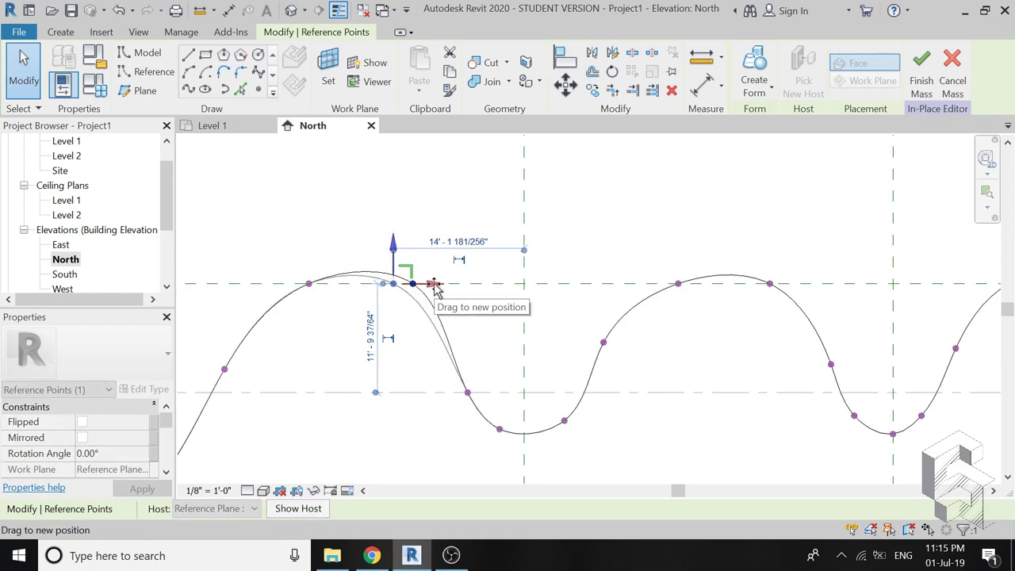
{"action": "scroll", "coordinate": [293, 326], "scroll_direction": "down", "scroll_amount": 2}
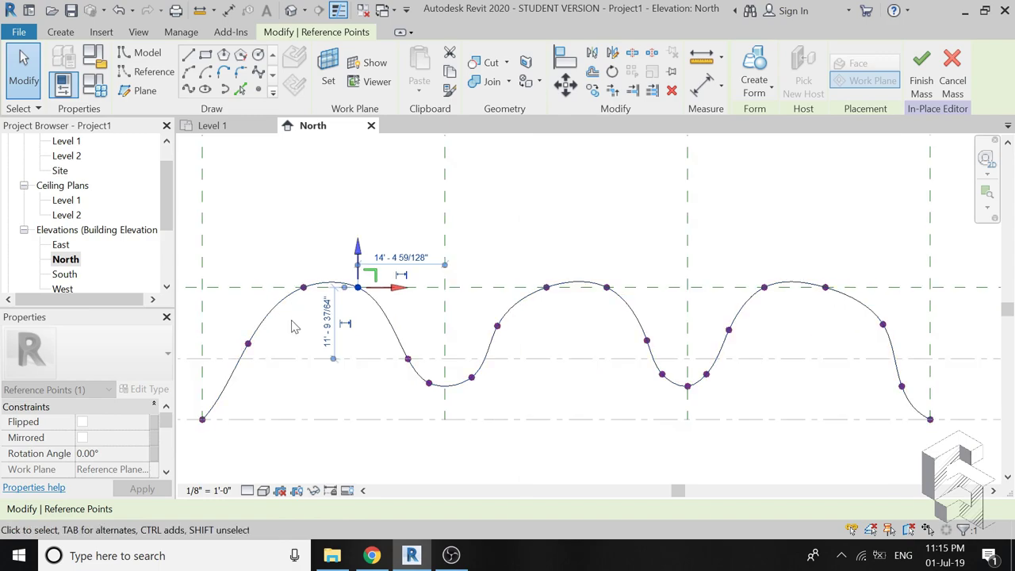
{"action": "key", "text": "Escape"}
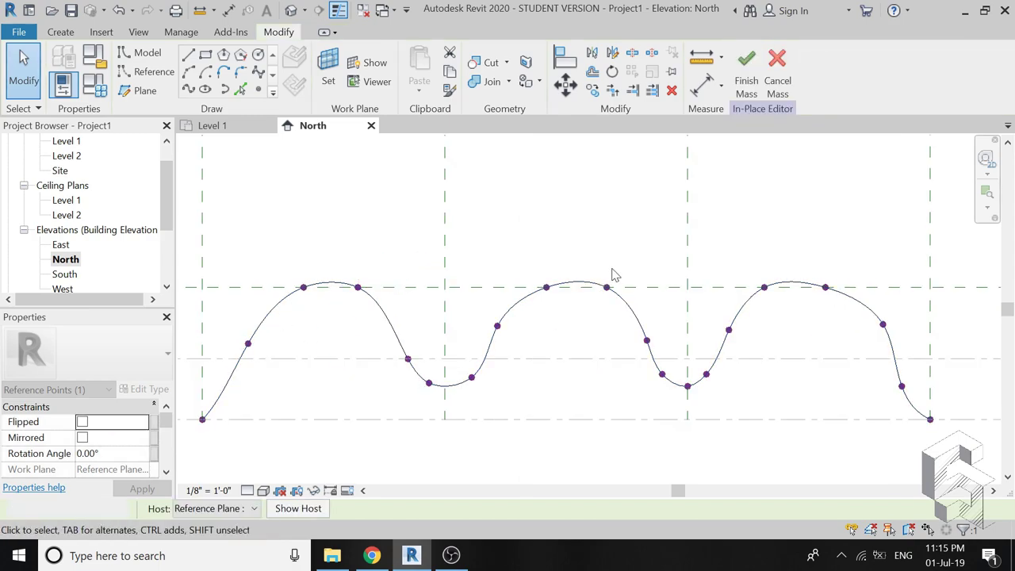
{"action": "scroll", "coordinate": [584, 287], "scroll_direction": "up", "scroll_amount": 2}
{"action": "scroll", "coordinate": [517, 298], "scroll_direction": "up", "scroll_amount": 1}
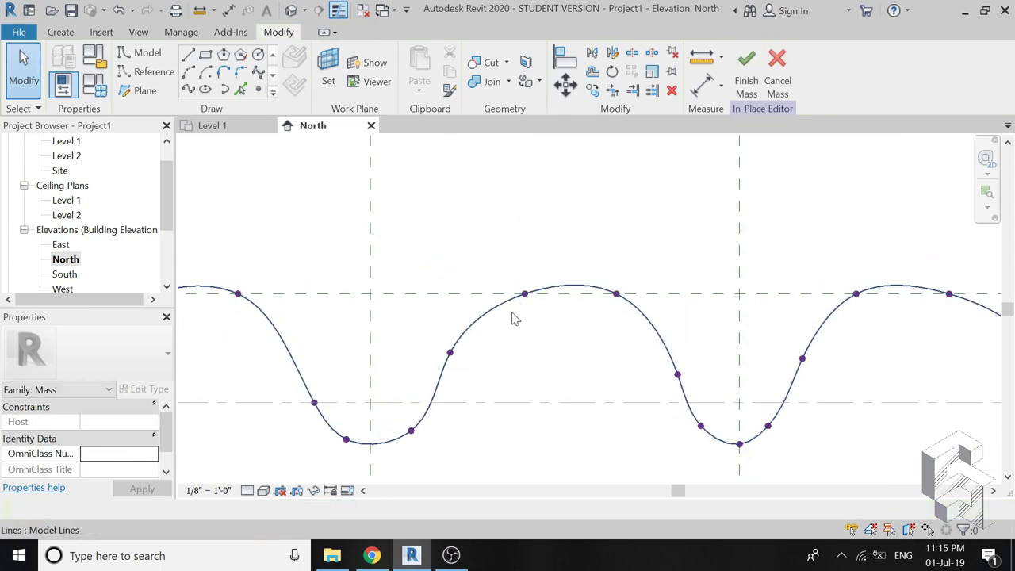
{"action": "left_click", "coordinate": [451, 353]}
{"action": "left_click_drag", "start_coordinate": [494, 354], "coordinate": [506, 358]}
{"action": "left_click", "coordinate": [616, 294]}
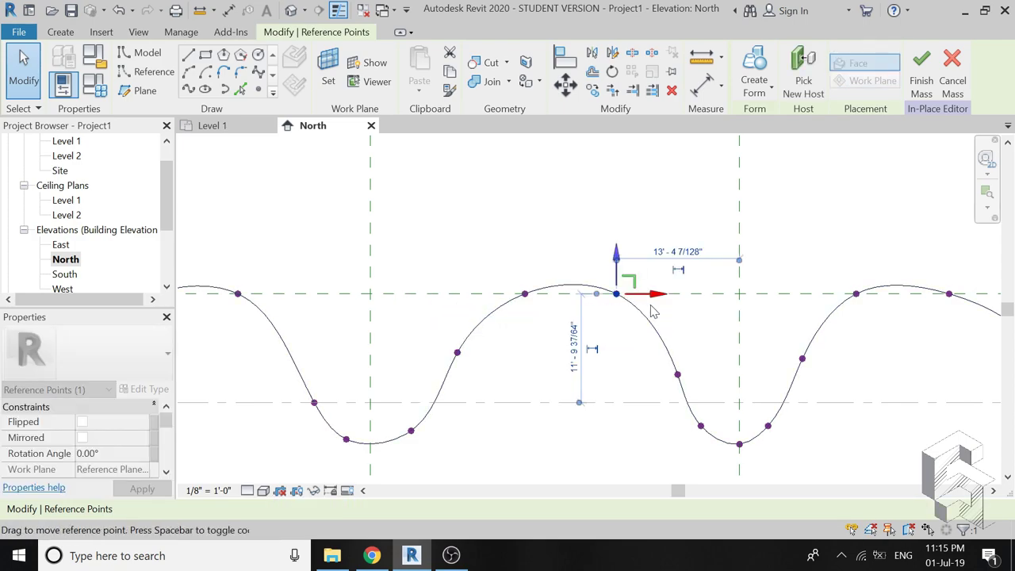
{"action": "left_click_drag", "start_coordinate": [651, 294], "coordinate": [640, 295]}
{"action": "scroll", "coordinate": [428, 387], "scroll_direction": "down", "scroll_amount": 1}
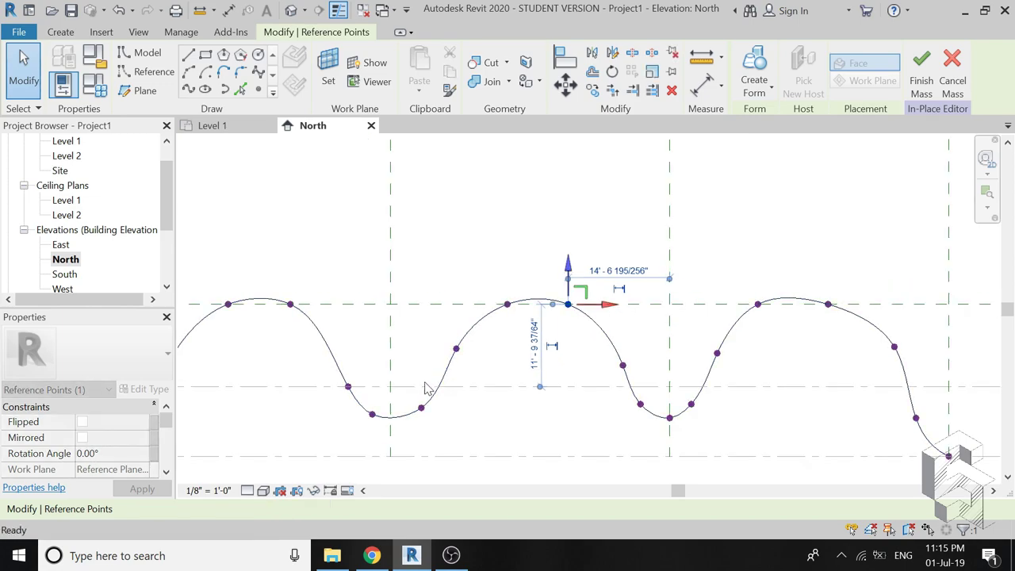
{"action": "key", "text": "Escape"}
Step: Drag the crest and slope points of the middle and right waves to reshape them
{"action": "scroll", "coordinate": [425, 406], "scroll_direction": "down", "scroll_amount": 1}
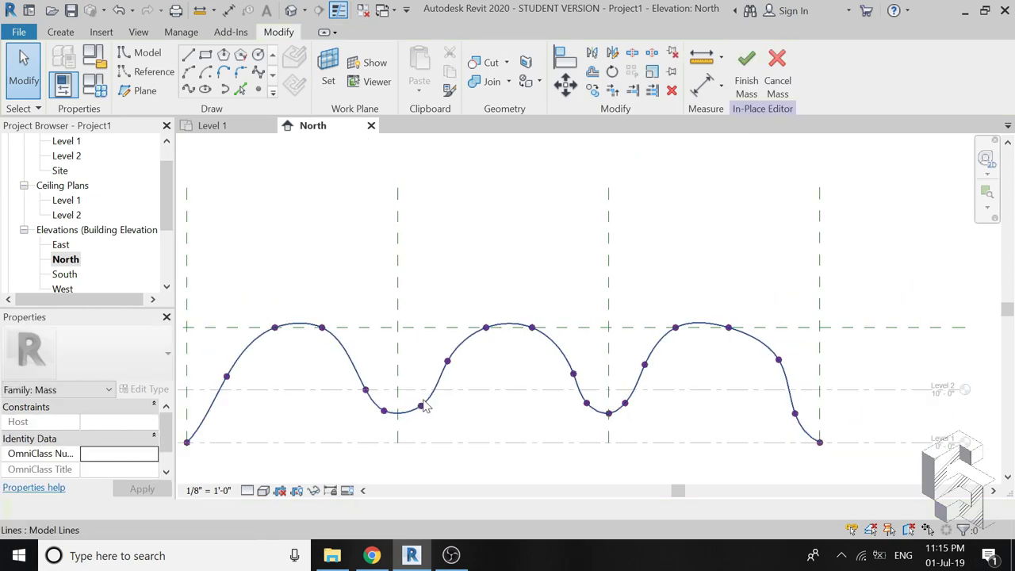
{"action": "scroll", "coordinate": [425, 406], "scroll_direction": "up", "scroll_amount": 2}
{"action": "left_click", "coordinate": [698, 279]}
{"action": "left_click_drag", "start_coordinate": [739, 281], "coordinate": [760, 286]}
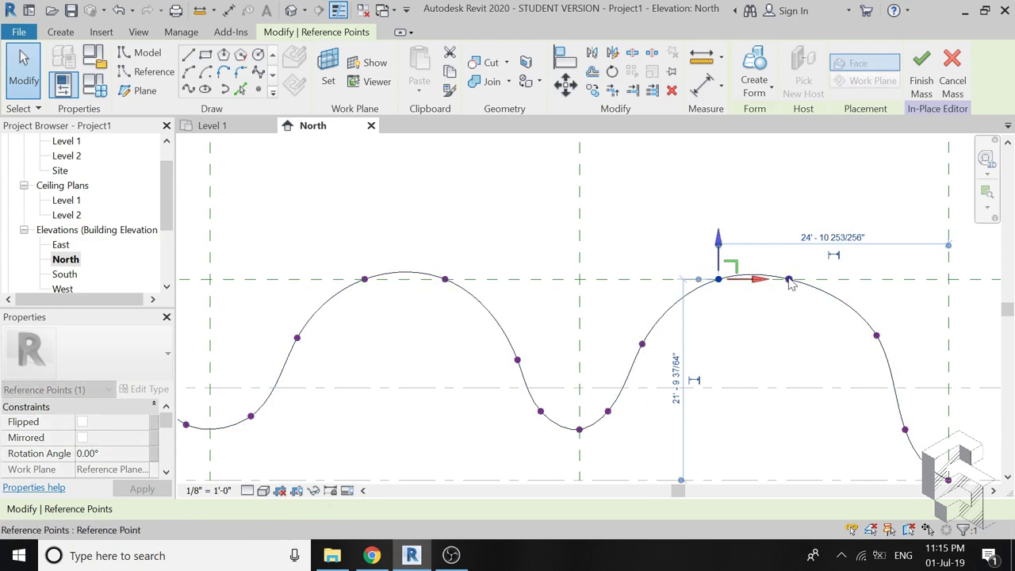
{"action": "left_click", "coordinate": [790, 280]}
{"action": "left_click", "coordinate": [877, 336]}
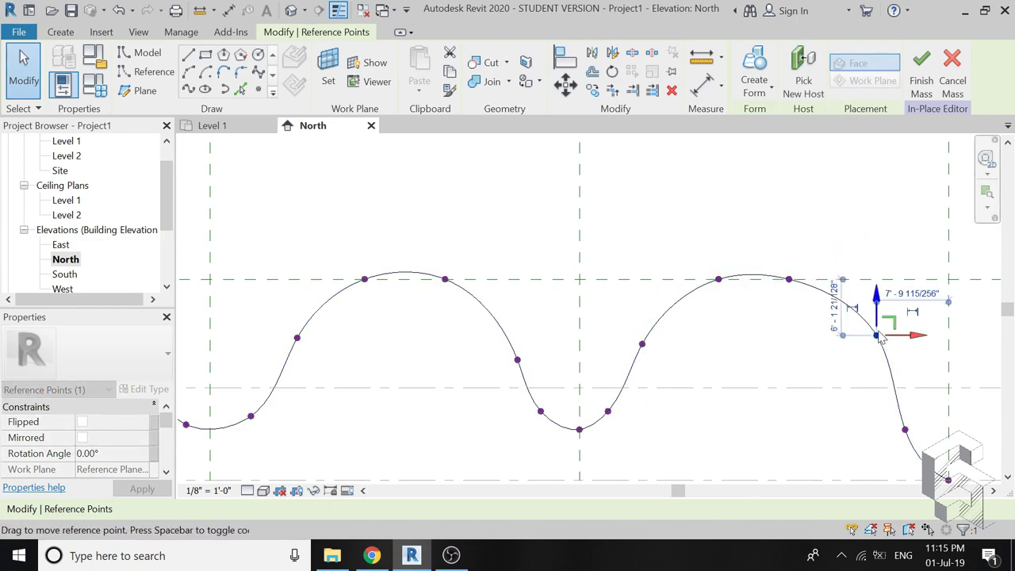
{"action": "left_click_drag", "start_coordinate": [917, 339], "coordinate": [905, 337]}
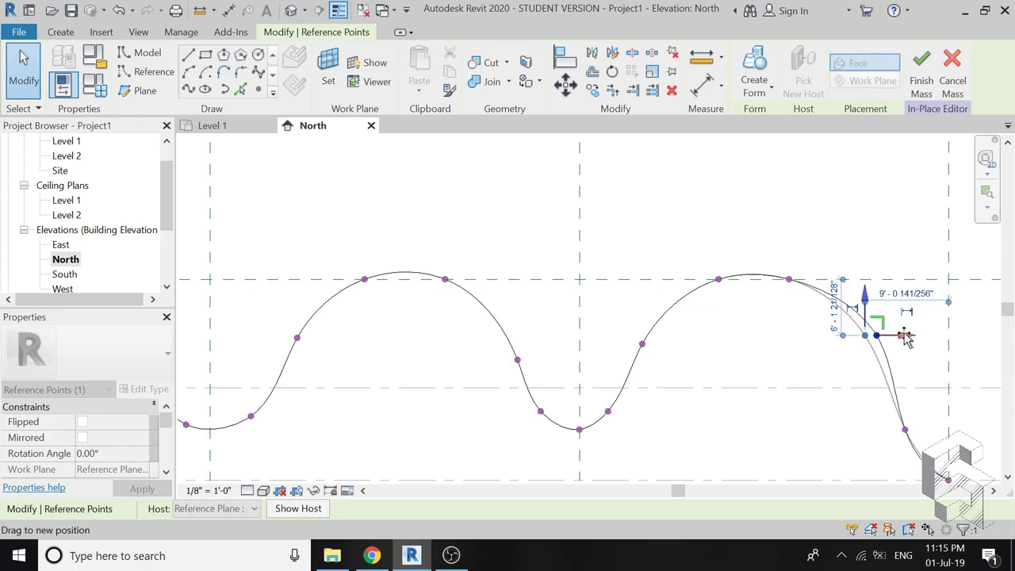
{"action": "left_click", "coordinate": [789, 280]}
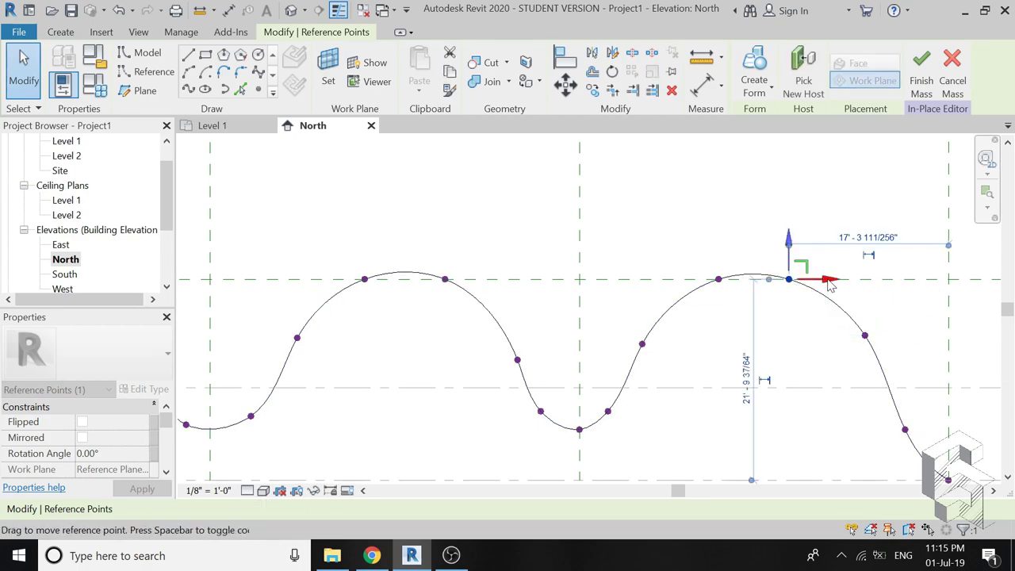
{"action": "left_click_drag", "start_coordinate": [847, 290], "coordinate": [846, 287]}
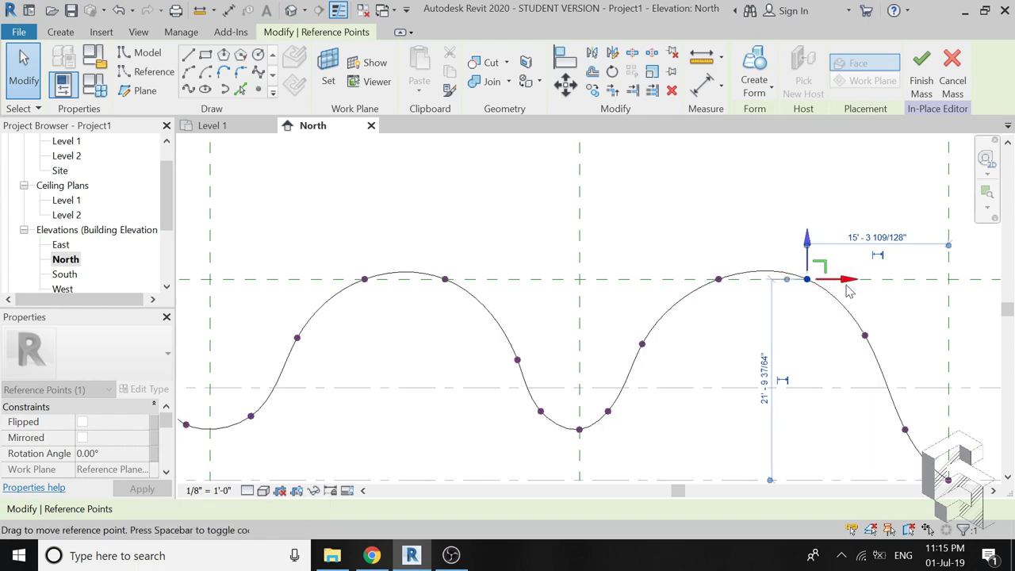
{"action": "left_click", "coordinate": [607, 411]}
{"action": "left_click_drag", "start_coordinate": [646, 414], "coordinate": [656, 415]}
{"action": "left_click", "coordinate": [642, 344]}
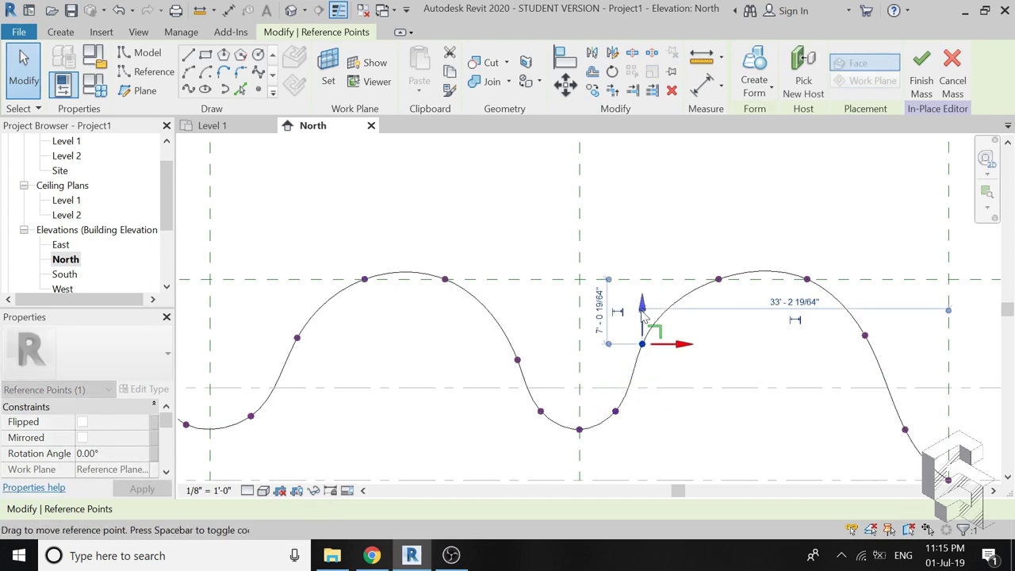
{"action": "left_click_drag", "start_coordinate": [643, 311], "coordinate": [644, 321]}
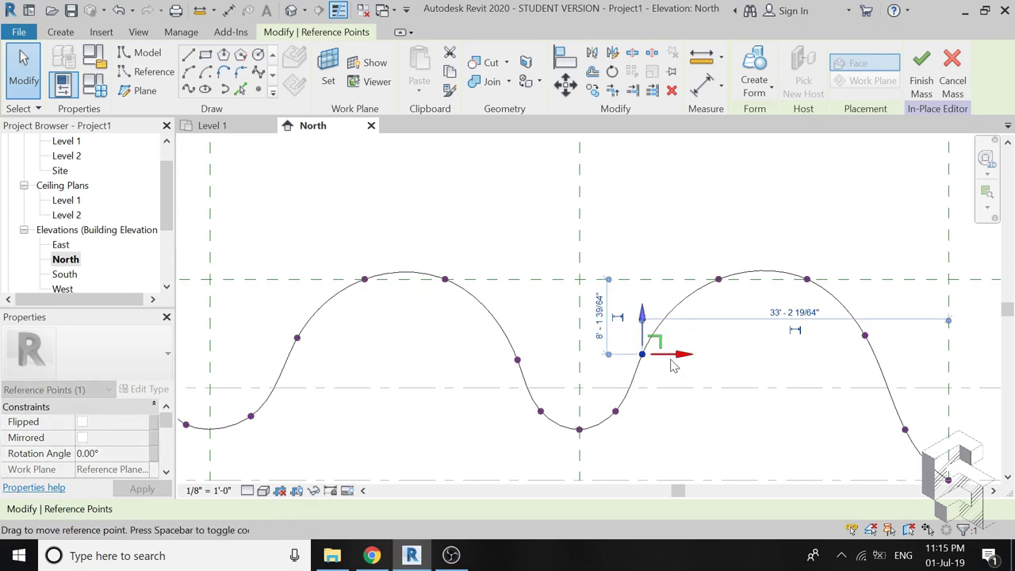
{"action": "left_click_drag", "start_coordinate": [683, 362], "coordinate": [689, 358]}
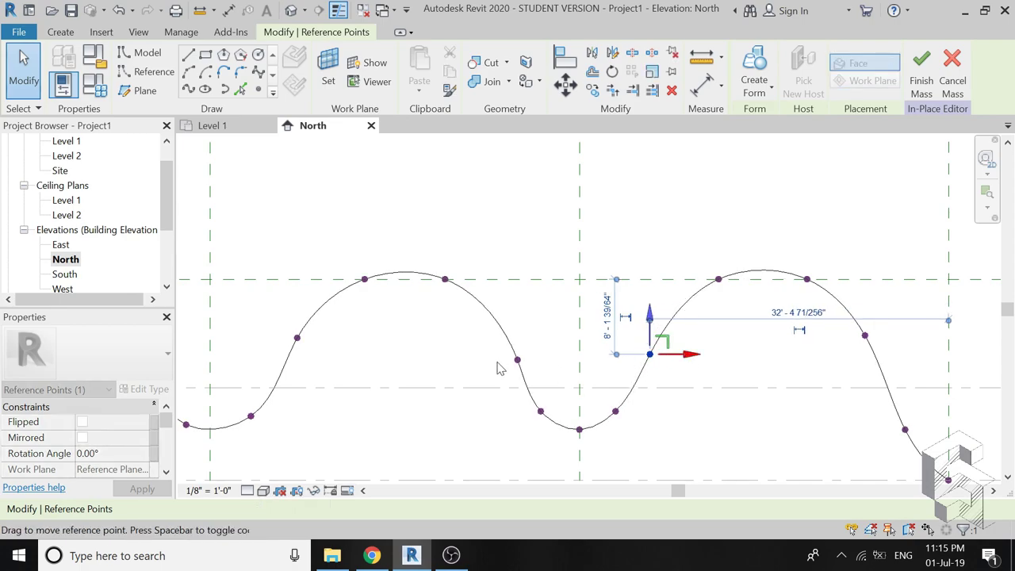
Step: Raise and lower the slope points of the first two waves so all three match
{"action": "scroll", "coordinate": [531, 326], "scroll_direction": "down", "scroll_amount": 1}
{"action": "scroll", "coordinate": [531, 326], "scroll_direction": "down", "scroll_amount": 1}
{"action": "scroll", "coordinate": [344, 352], "scroll_direction": "down", "scroll_amount": 1}
{"action": "scroll", "coordinate": [333, 357], "scroll_direction": "up", "scroll_amount": 1}
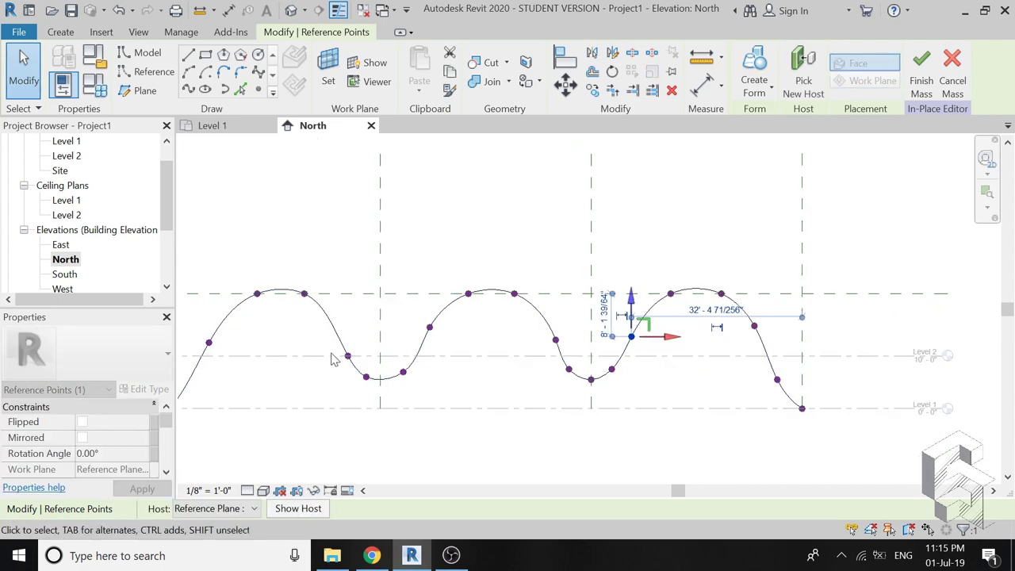
{"action": "scroll", "coordinate": [361, 369], "scroll_direction": "up", "scroll_amount": 1}
{"action": "left_click", "coordinate": [361, 363]}
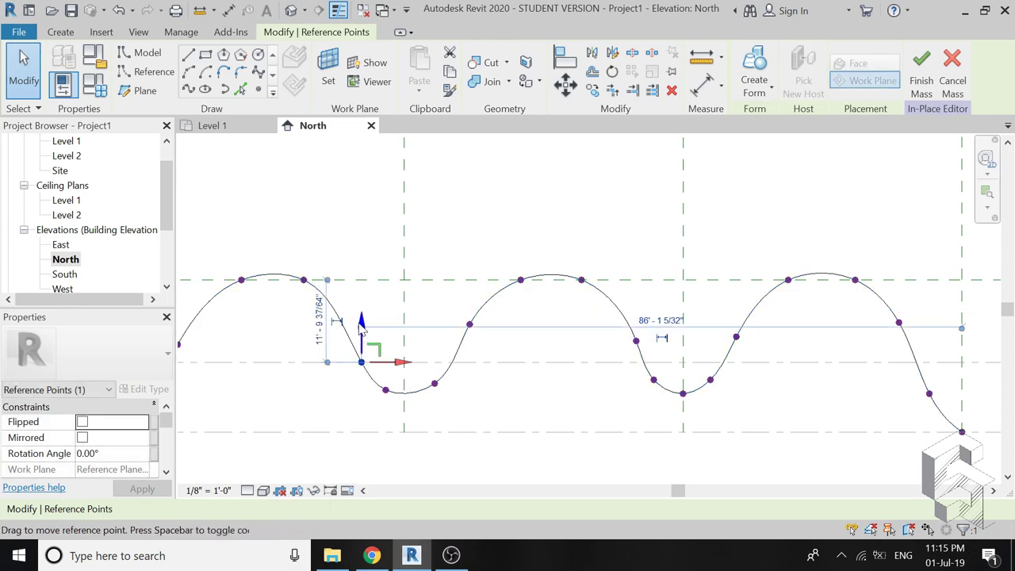
{"action": "left_click_drag", "start_coordinate": [361, 313], "coordinate": [360, 298]}
{"action": "left_click_drag", "start_coordinate": [404, 341], "coordinate": [392, 337]}
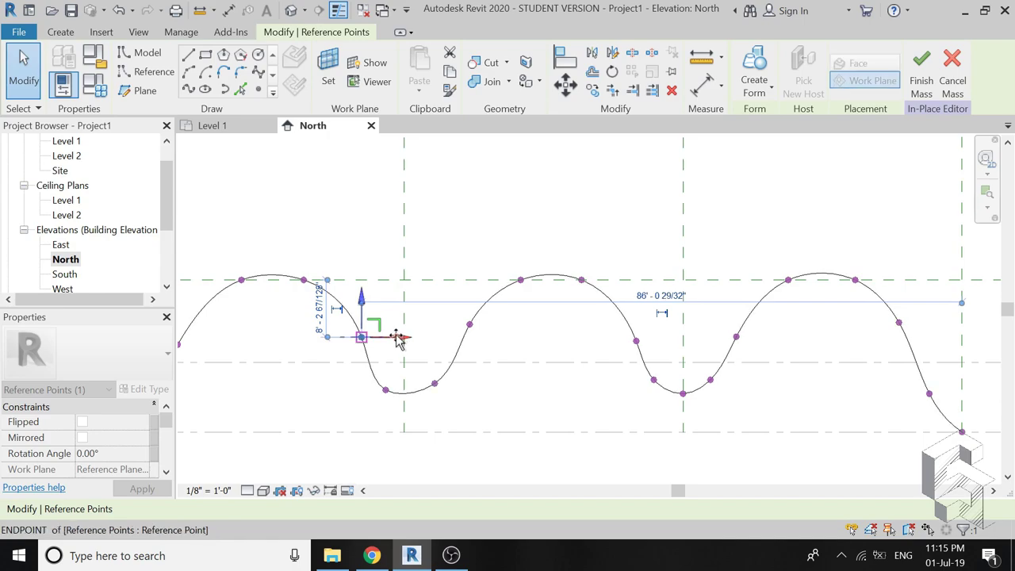
{"action": "left_click", "coordinate": [470, 324]}
{"action": "left_click_drag", "start_coordinate": [472, 295], "coordinate": [474, 308]}
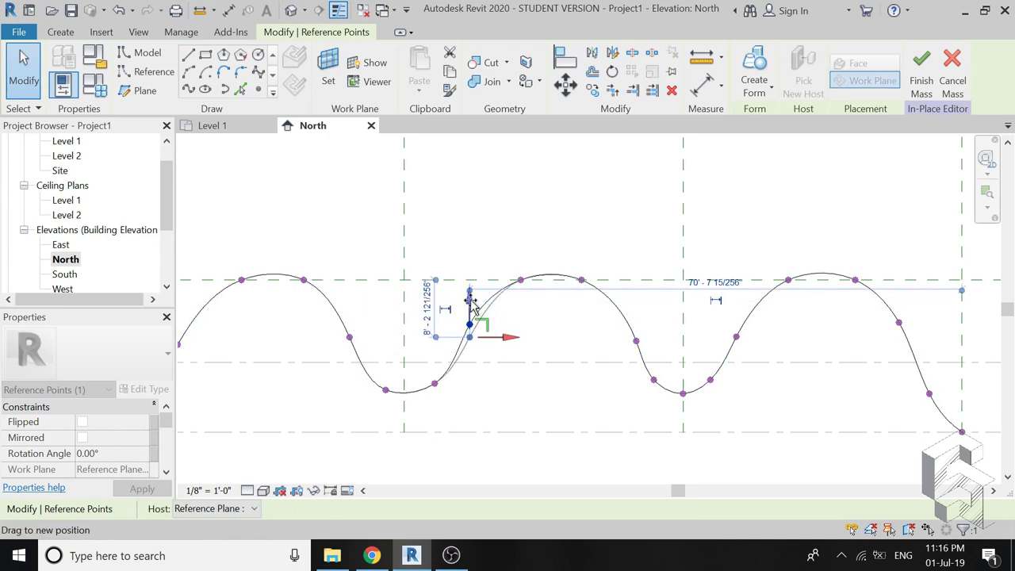
{"action": "scroll", "coordinate": [471, 302], "scroll_direction": "down", "scroll_amount": 1}
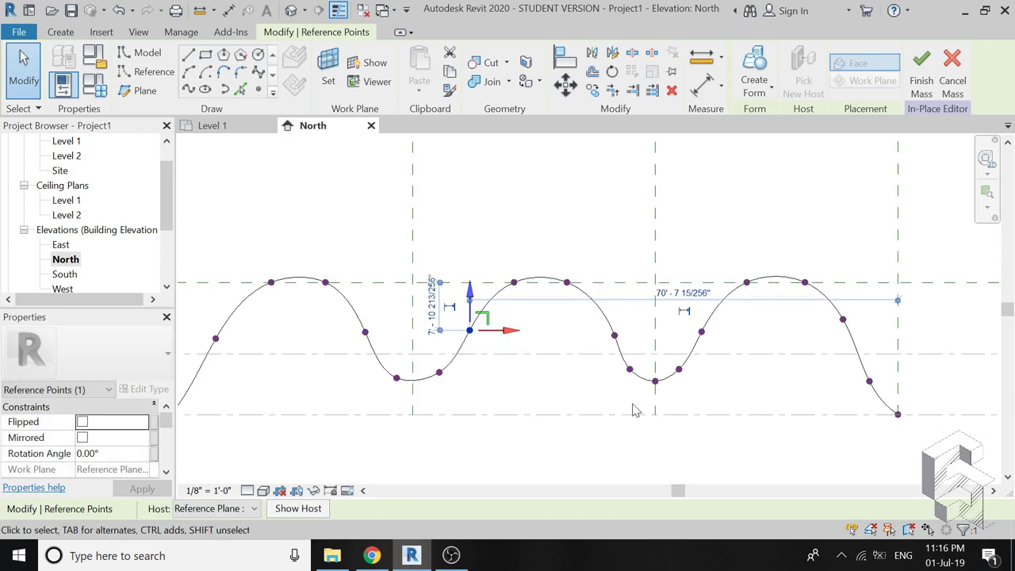
{"action": "left_click", "coordinate": [397, 378]}
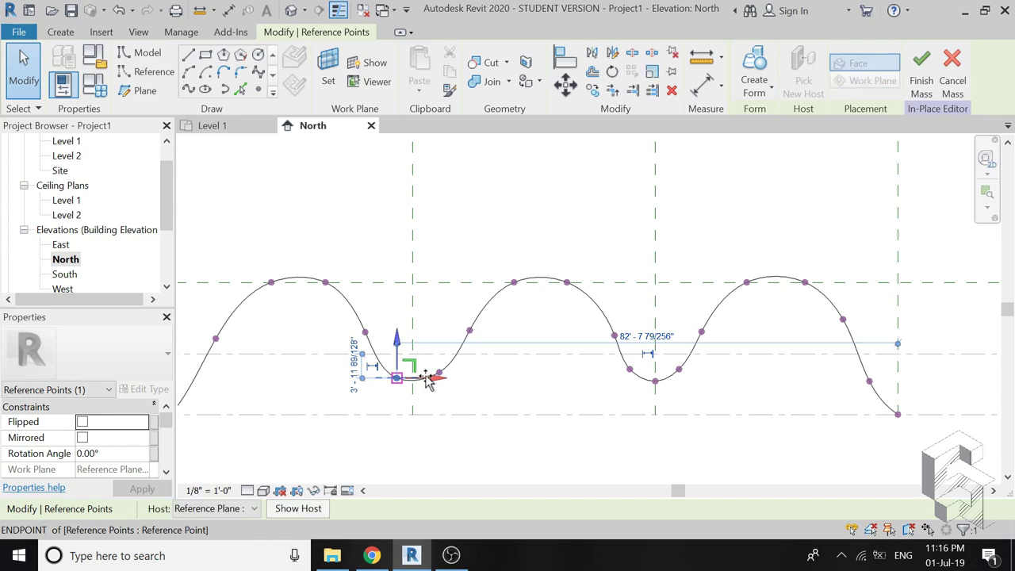
{"action": "left_click", "coordinate": [463, 406]}
{"action": "scroll", "coordinate": [463, 406], "scroll_direction": "down", "scroll_amount": 2}
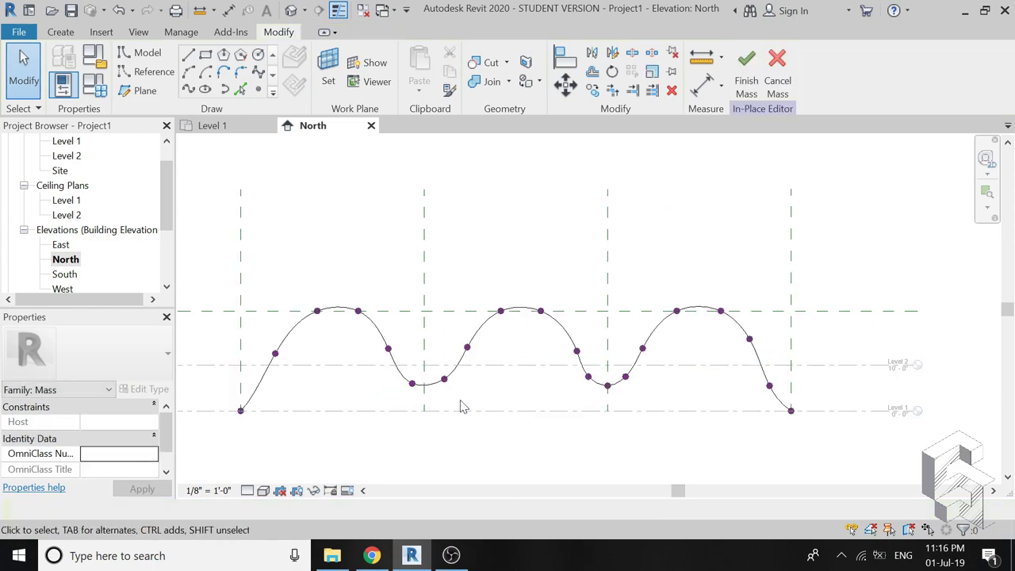
Step: Set Reference Plane : 2 as the active work plane
{"action": "left_click", "coordinate": [328, 71]}
{"action": "left_click", "coordinate": [756, 359]}
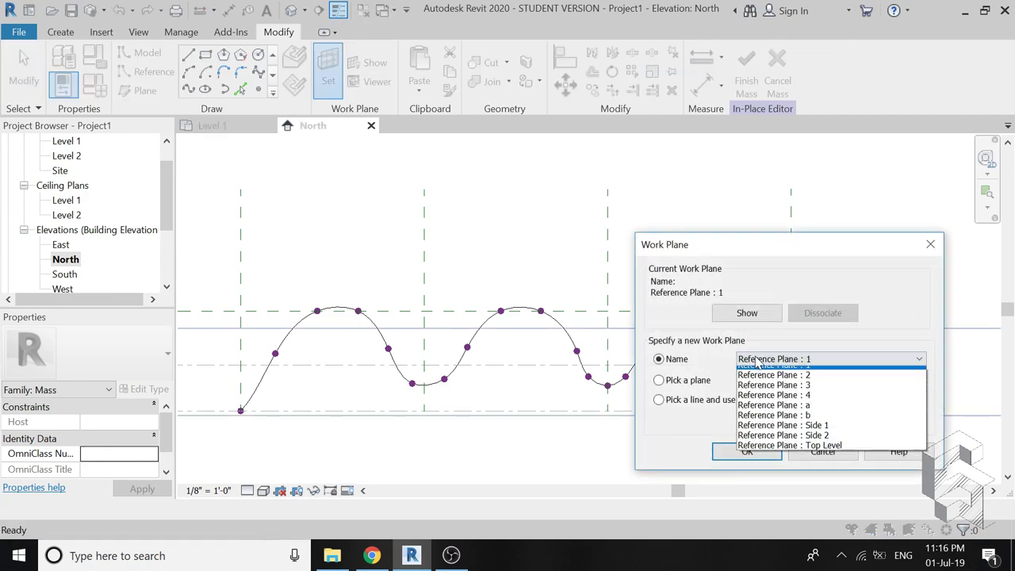
{"action": "left_click", "coordinate": [769, 402]}
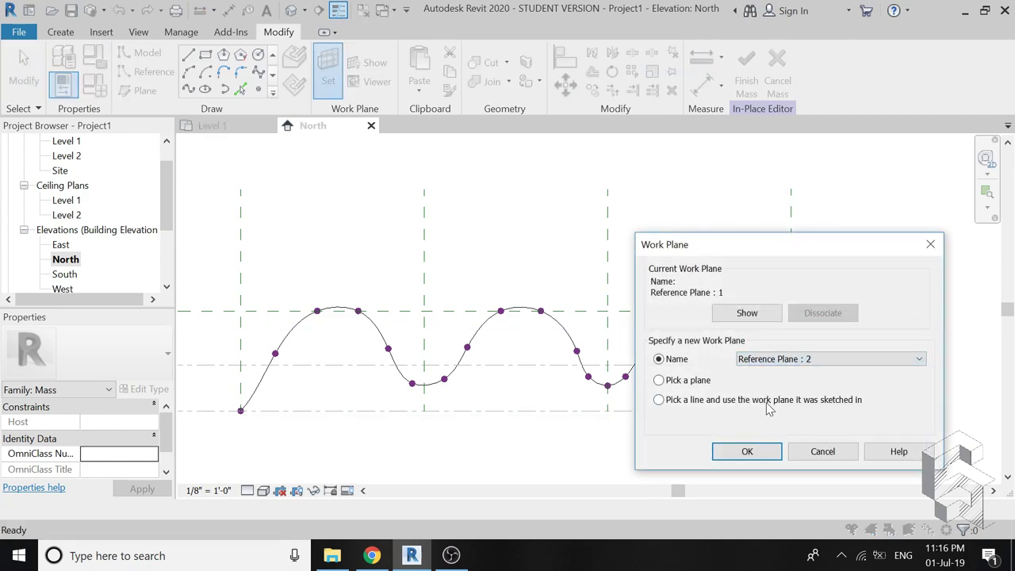
{"action": "left_click", "coordinate": [746, 451]}
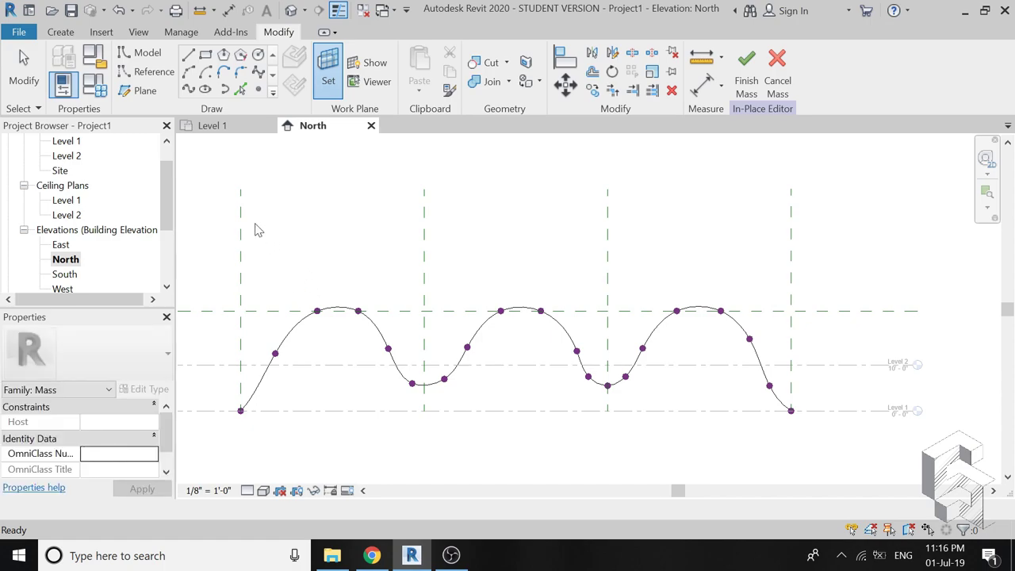
Step: Draw a spline from the left to the right plane intersection, touching each plane and dipping between them
{"action": "left_click", "coordinate": [188, 90]}
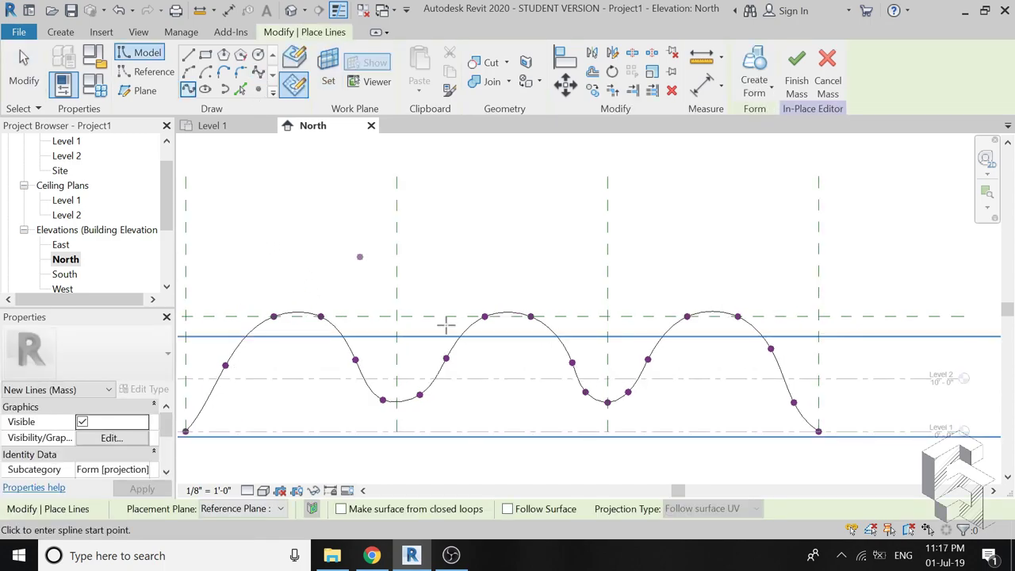
{"action": "middle_click_drag", "start_coordinate": [447, 324], "coordinate": [503, 323]}
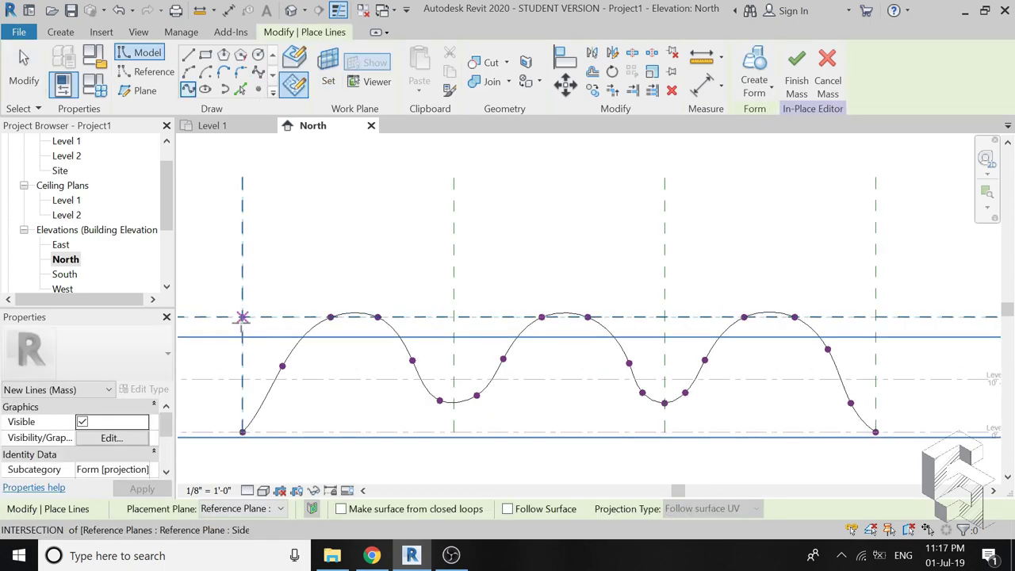
{"action": "left_click", "coordinate": [242, 317]}
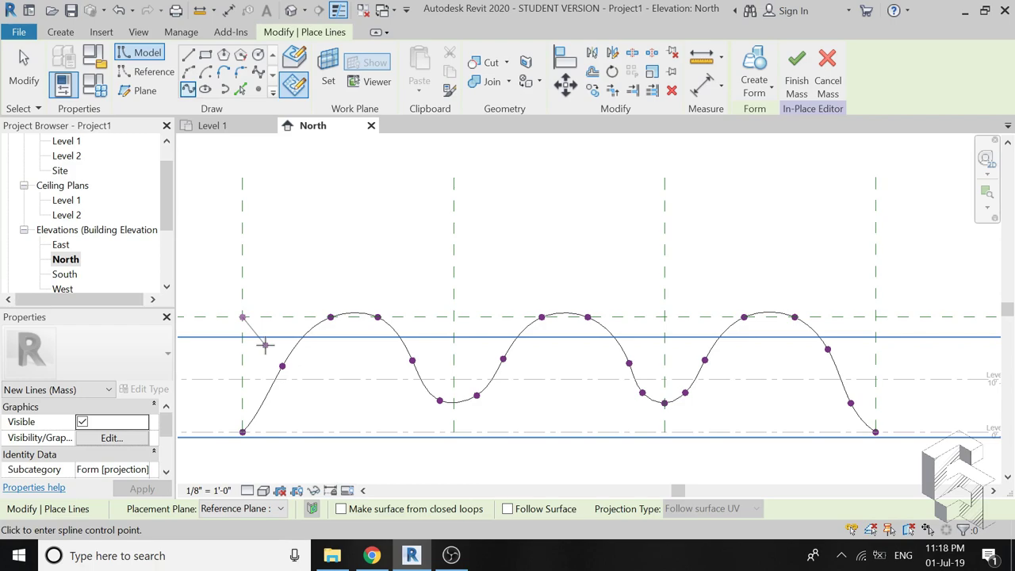
{"action": "left_click", "coordinate": [266, 345]}
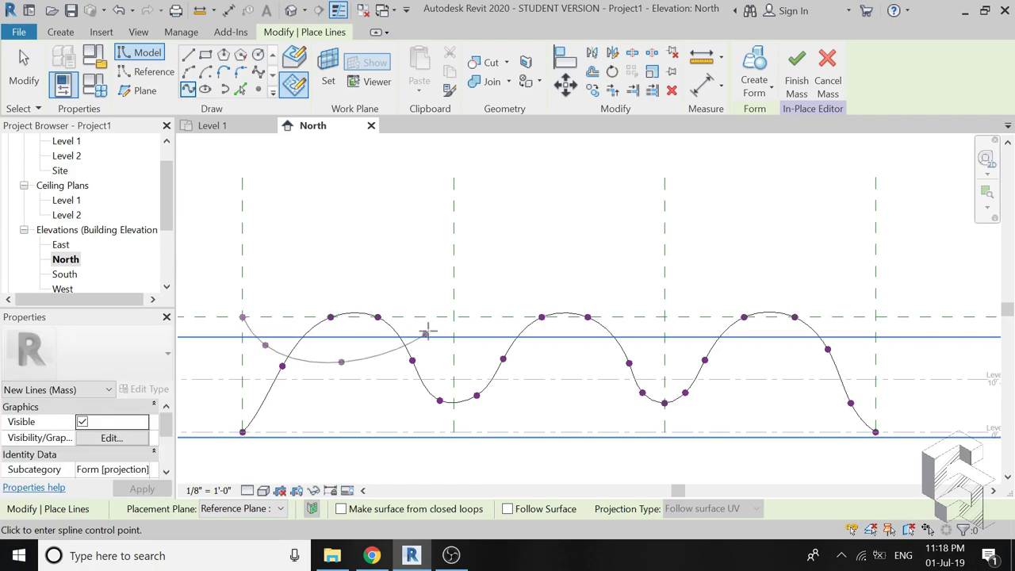
{"action": "left_click", "coordinate": [453, 317]}
{"action": "left_click", "coordinate": [496, 336]}
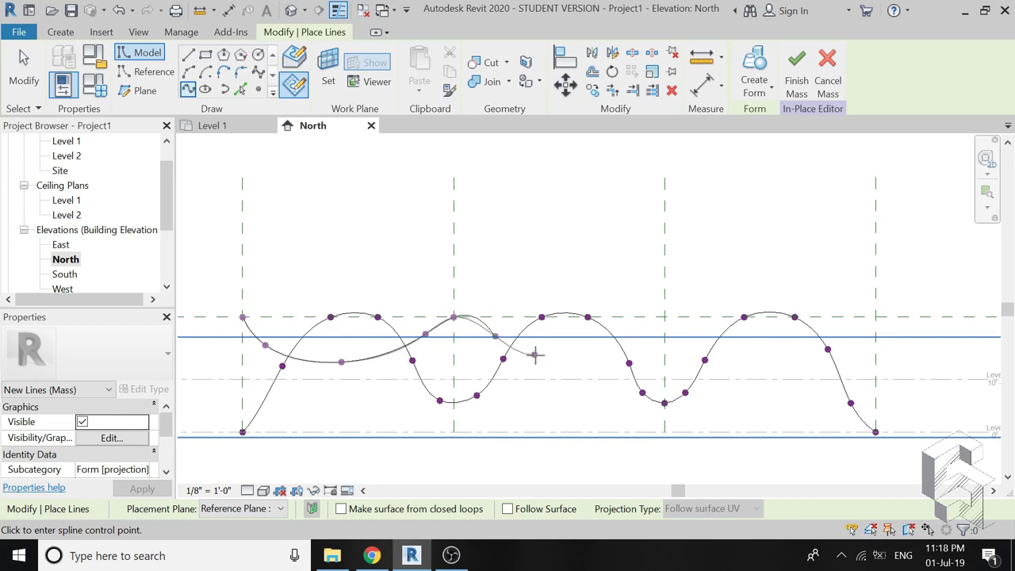
{"action": "left_click", "coordinate": [541, 359]}
{"action": "left_click", "coordinate": [605, 356]}
{"action": "left_click", "coordinate": [665, 317]}
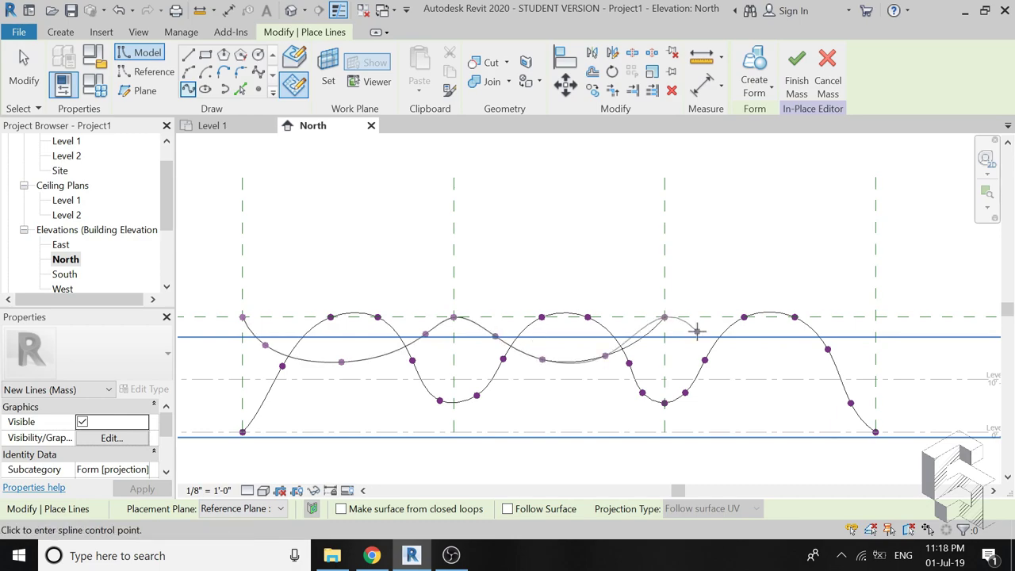
{"action": "left_click", "coordinate": [697, 332]}
{"action": "left_click", "coordinate": [744, 358]}
{"action": "left_click", "coordinate": [800, 358]}
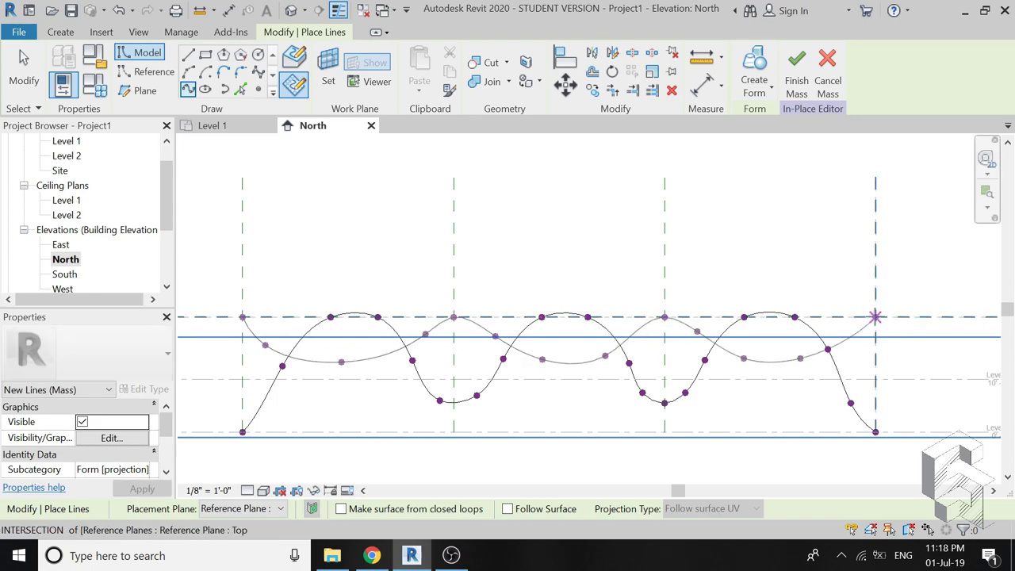
{"action": "left_click", "coordinate": [876, 318]}
{"action": "key", "text": "Escape"}
{"action": "key", "text": "Escape"}
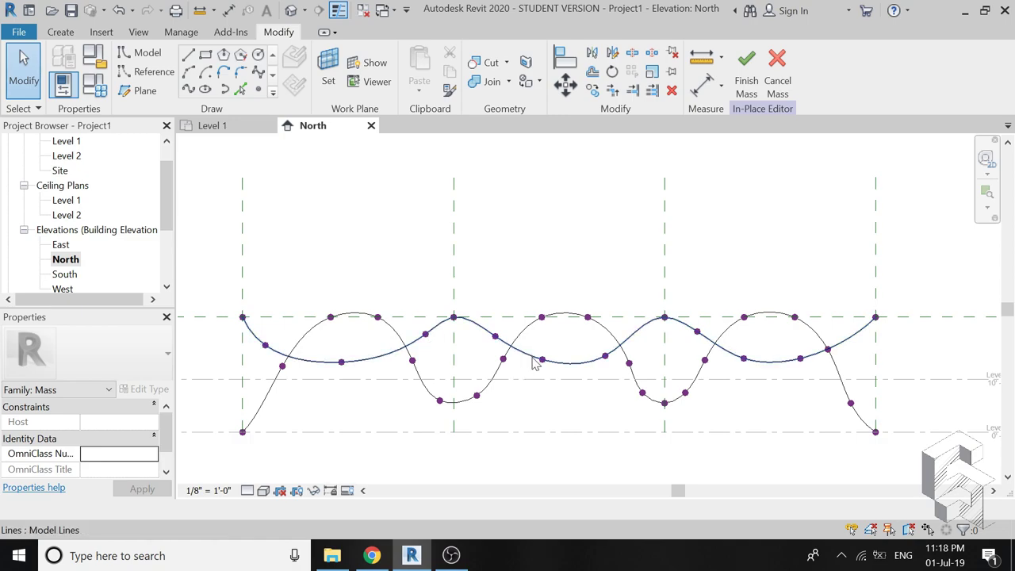
Step: Drag a middle control point and a left-end control point to reshape the curves
{"action": "scroll", "coordinate": [535, 362], "scroll_direction": "up", "scroll_amount": 2}
{"action": "left_click", "coordinate": [540, 359]}
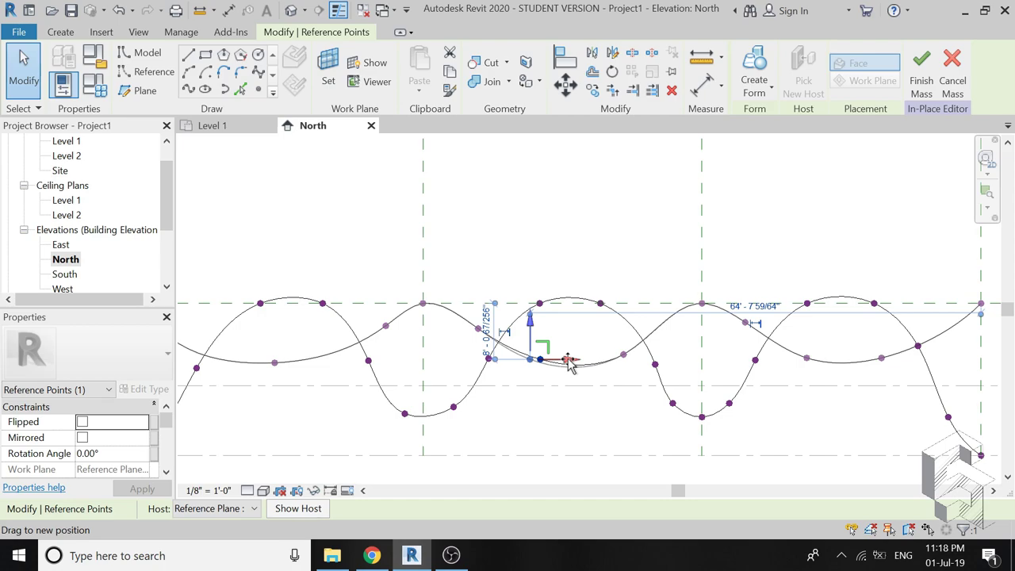
{"action": "mouse_move", "coordinate": [569, 364]}
{"action": "left_mouse_down"}
{"action": "mouse_move", "coordinate": [390, 294]}
{"action": "mouse_move", "coordinate": [384, 305]}
{"action": "left_mouse_up"}
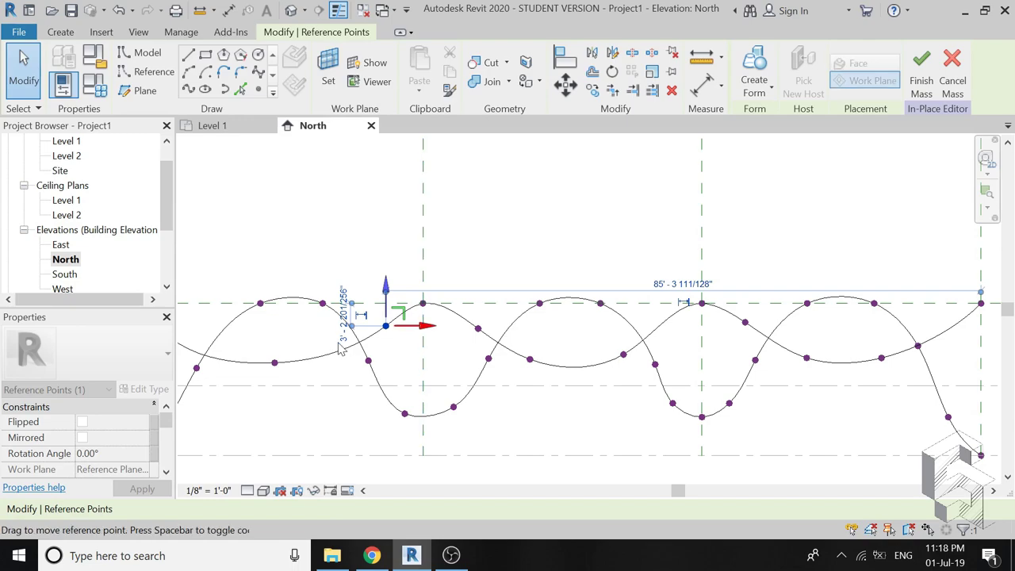
{"action": "key", "text": "Escape"}
{"action": "middle_click_drag", "start_coordinate": [174, 344], "coordinate": [238, 344]}
{"action": "left_click", "coordinate": [237, 341]}
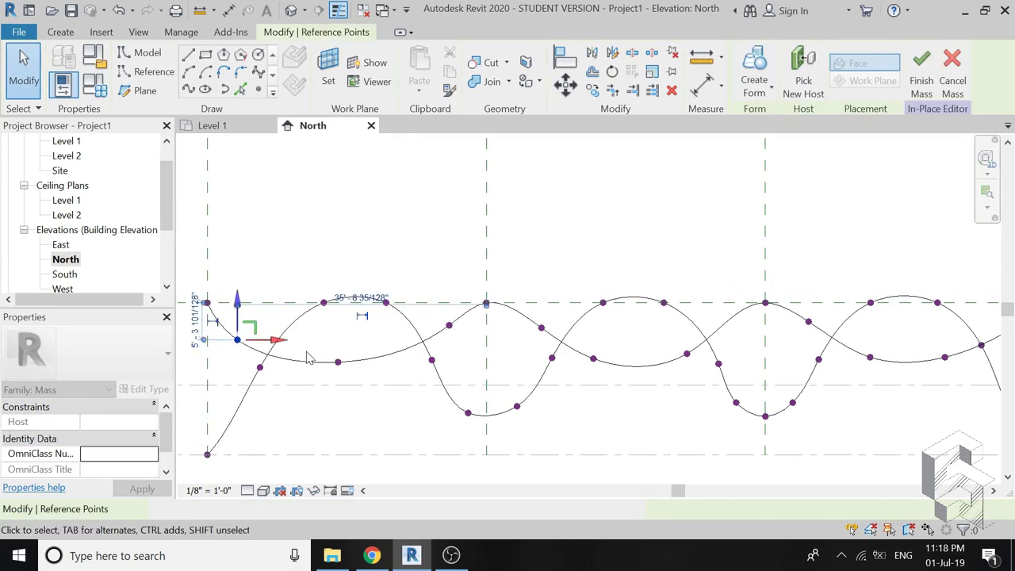
{"action": "left_click_drag", "start_coordinate": [309, 359], "coordinate": [338, 362]}
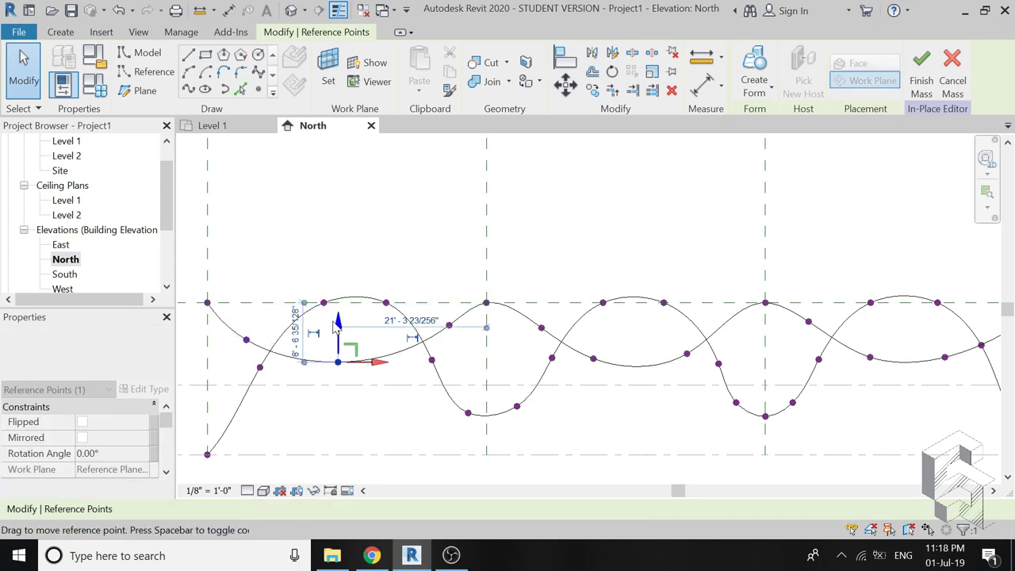
Step: Raise two neighbouring control points on the second spline to even its dips
{"action": "scroll", "coordinate": [317, 337], "scroll_direction": "down", "scroll_amount": 1}
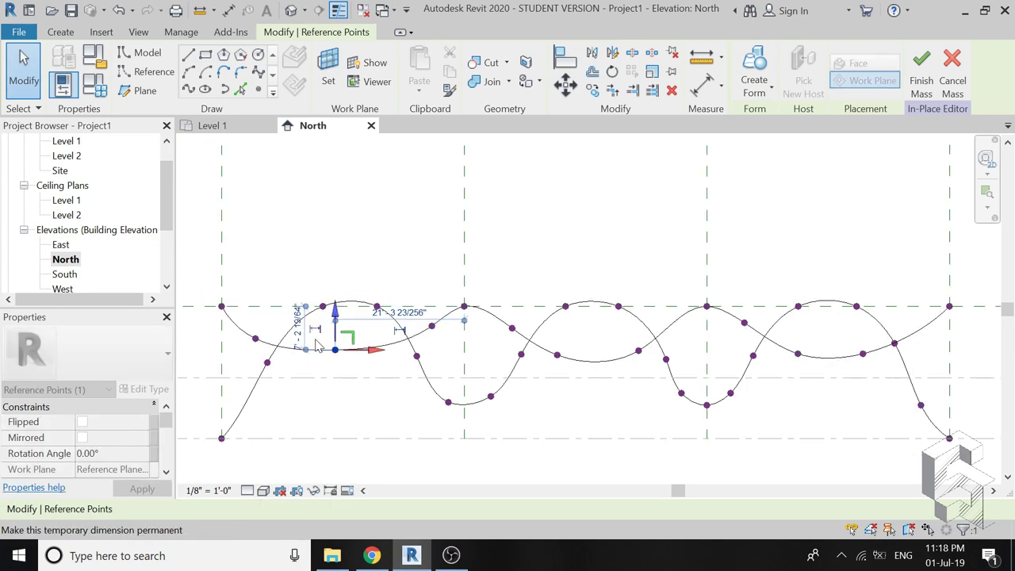
{"action": "scroll", "coordinate": [318, 345], "scroll_direction": "up", "scroll_amount": 1}
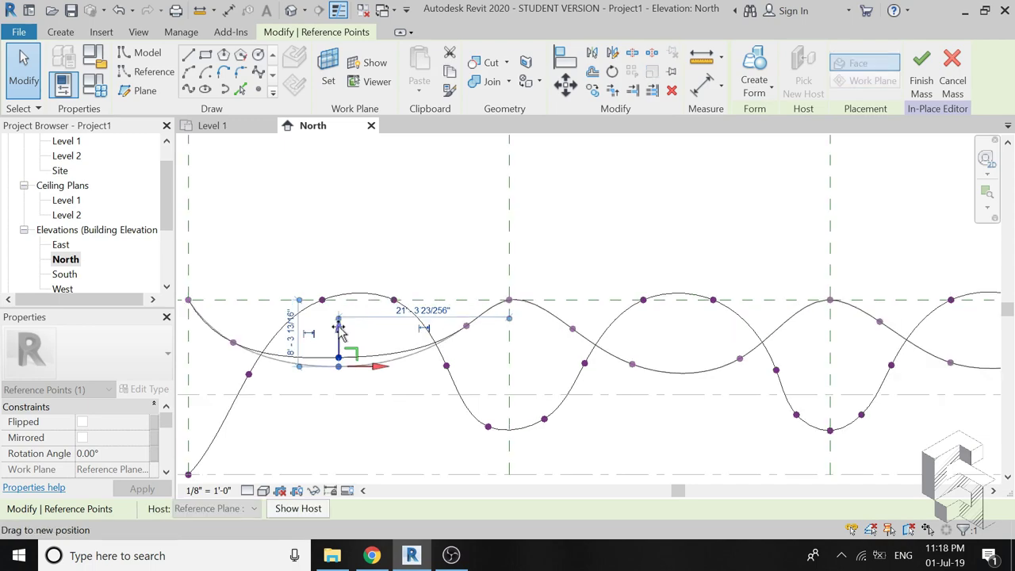
{"action": "scroll", "coordinate": [339, 333], "scroll_direction": "down", "scroll_amount": 2}
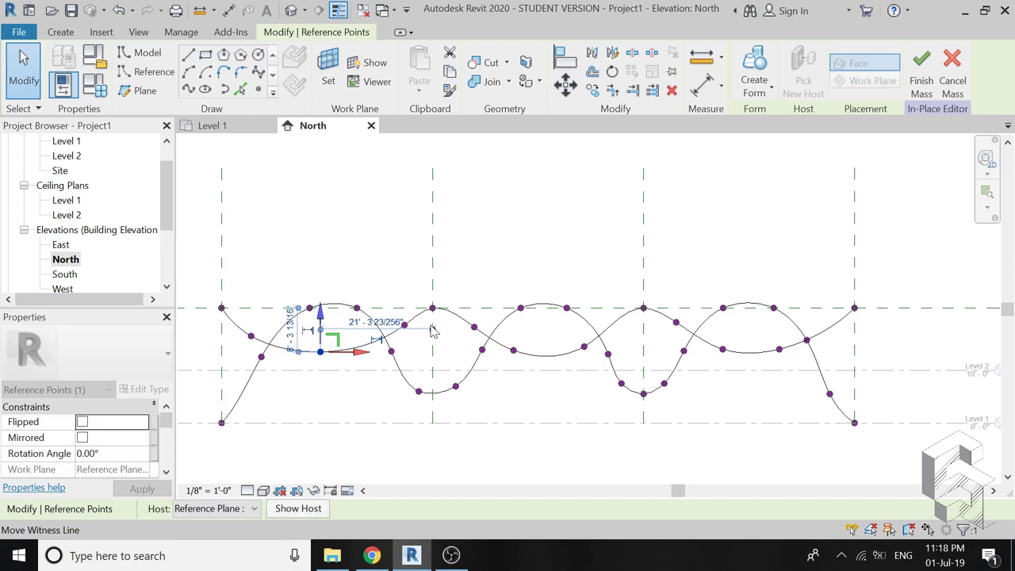
{"action": "middle_click_drag", "start_coordinate": [433, 332], "coordinate": [608, 340]}
{"action": "scroll", "coordinate": [603, 344], "scroll_direction": "up", "scroll_amount": 1}
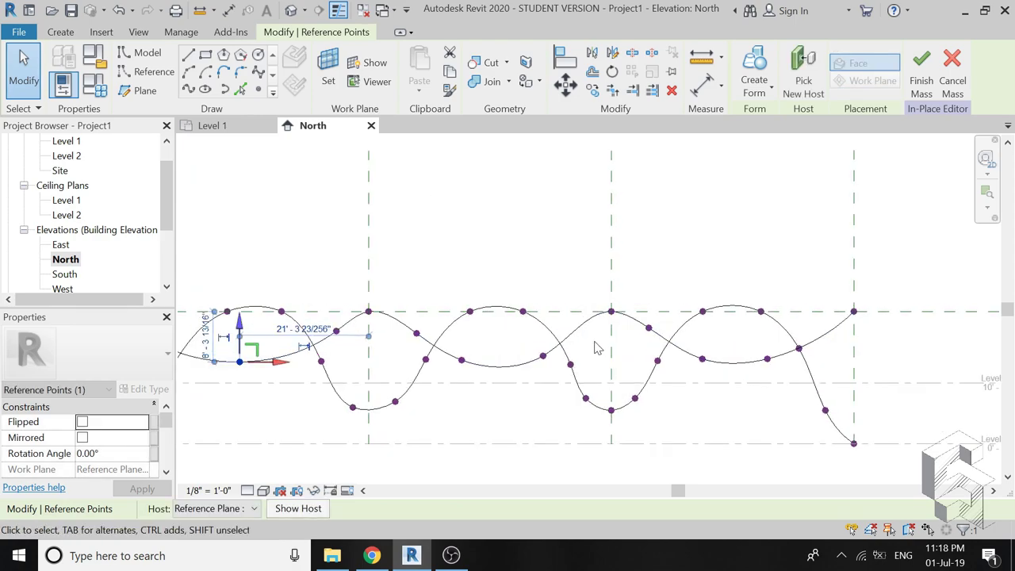
{"action": "left_click", "coordinate": [543, 355]}
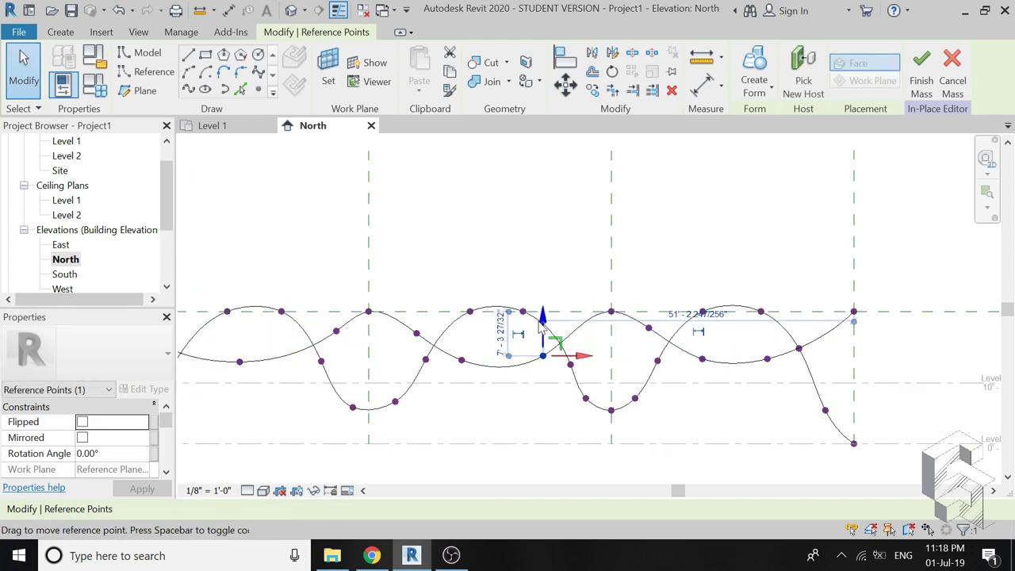
{"action": "left_click_drag", "start_coordinate": [542, 329], "coordinate": [545, 315]}
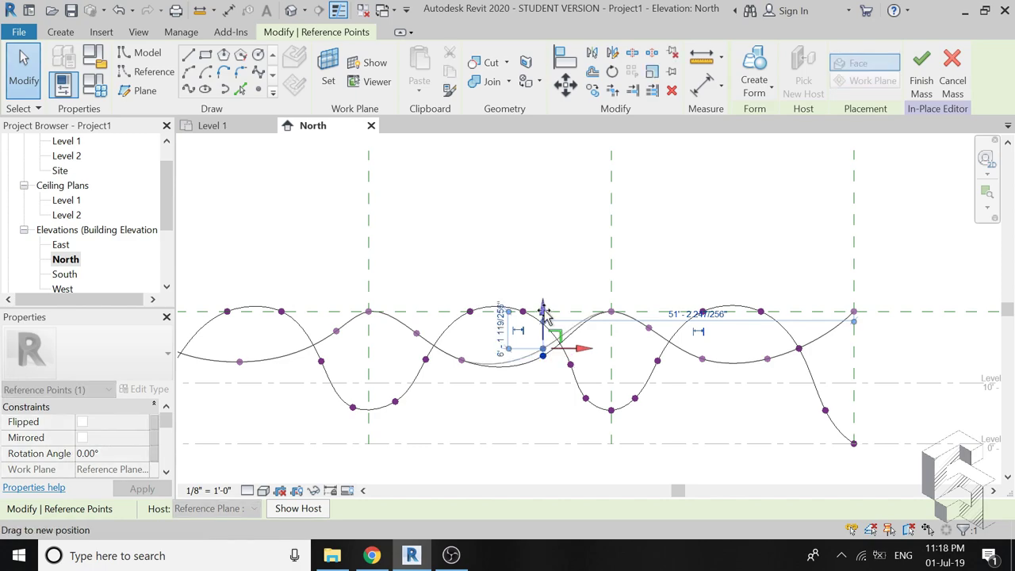
{"action": "left_click", "coordinate": [460, 360]}
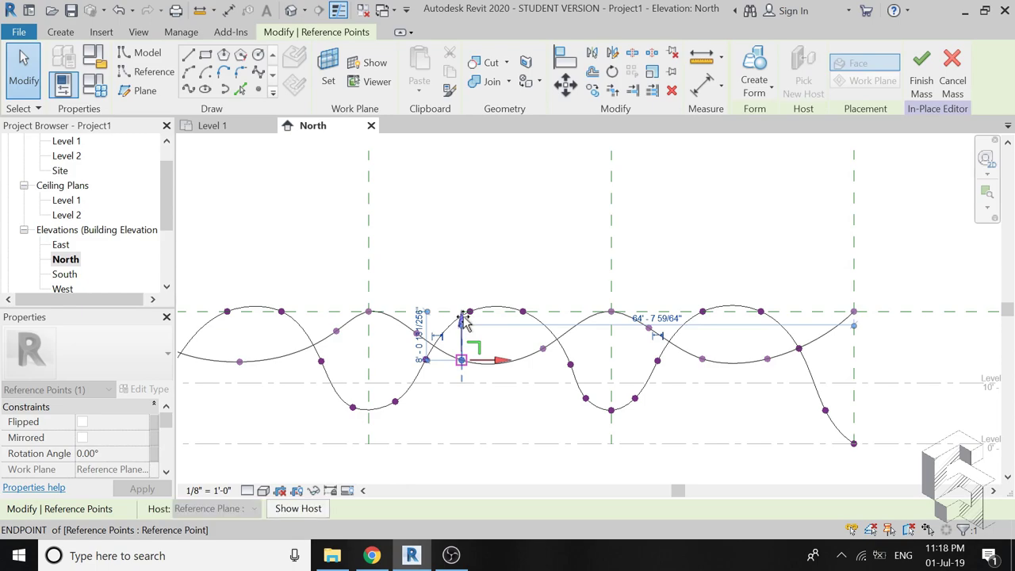
{"action": "left_click_drag", "start_coordinate": [465, 321], "coordinate": [465, 319]}
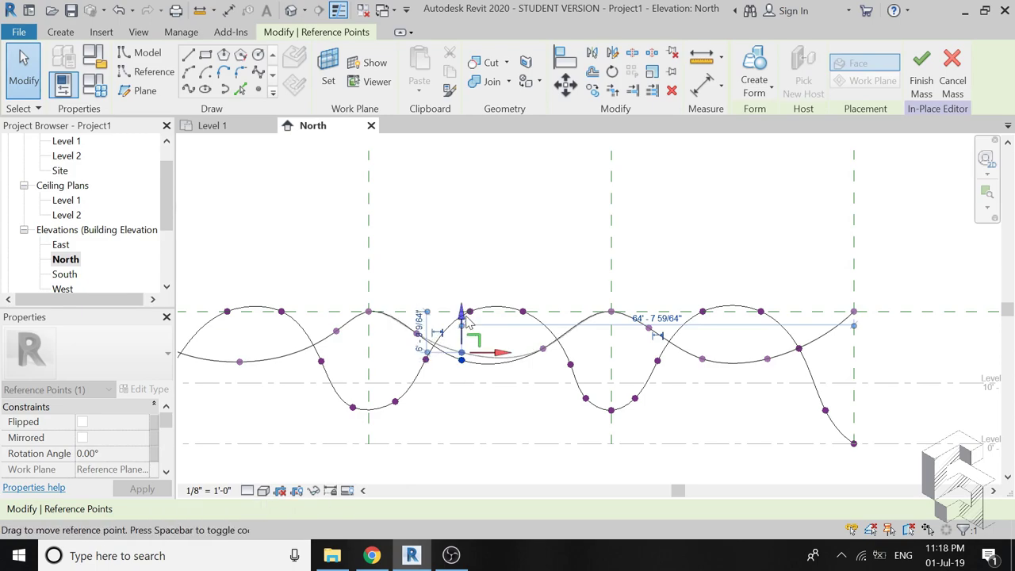
Step: Fine-tune that control point's height and shift it left to smooth the wave
{"action": "scroll", "coordinate": [465, 359], "scroll_direction": "up", "scroll_amount": 1}
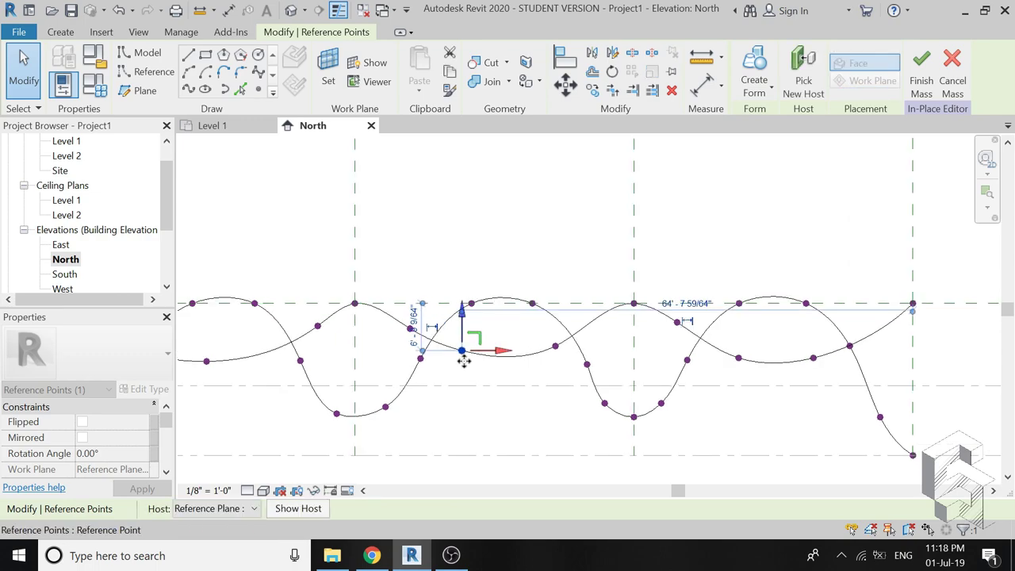
{"action": "scroll", "coordinate": [464, 359], "scroll_direction": "up", "scroll_amount": 2}
{"action": "mouse_move", "coordinate": [465, 339]}
{"action": "left_mouse_down"}
{"action": "mouse_move", "coordinate": [462, 316]}
{"action": "mouse_move", "coordinate": [462, 345]}
{"action": "left_mouse_up"}
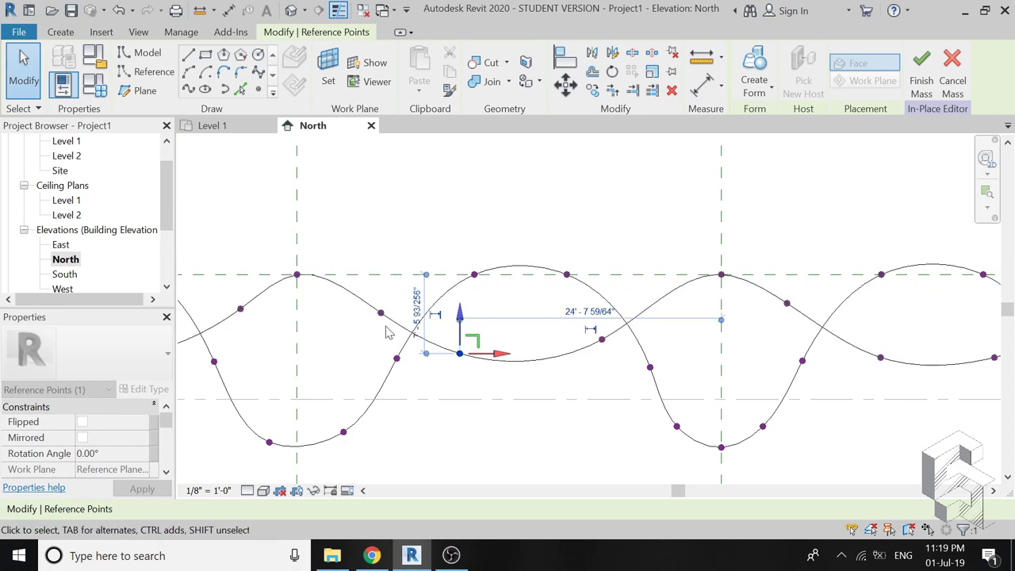
{"action": "scroll", "coordinate": [434, 343], "scroll_direction": "down", "scroll_amount": 3}
{"action": "scroll", "coordinate": [452, 357], "scroll_direction": "down", "scroll_amount": 1}
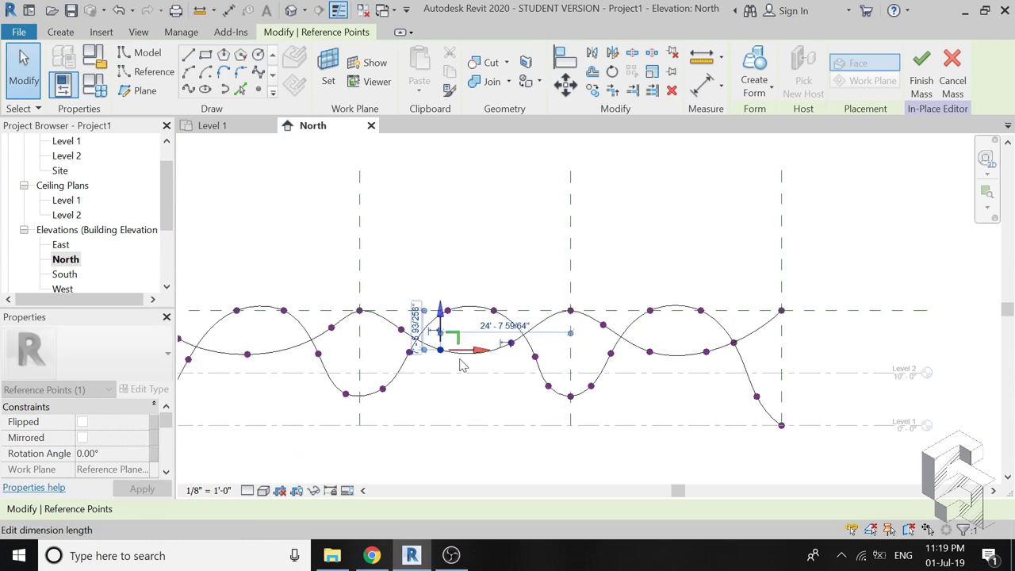
{"action": "scroll", "coordinate": [452, 361], "scroll_direction": "down", "scroll_amount": 1}
{"action": "scroll", "coordinate": [389, 358], "scroll_direction": "down", "scroll_amount": 1}
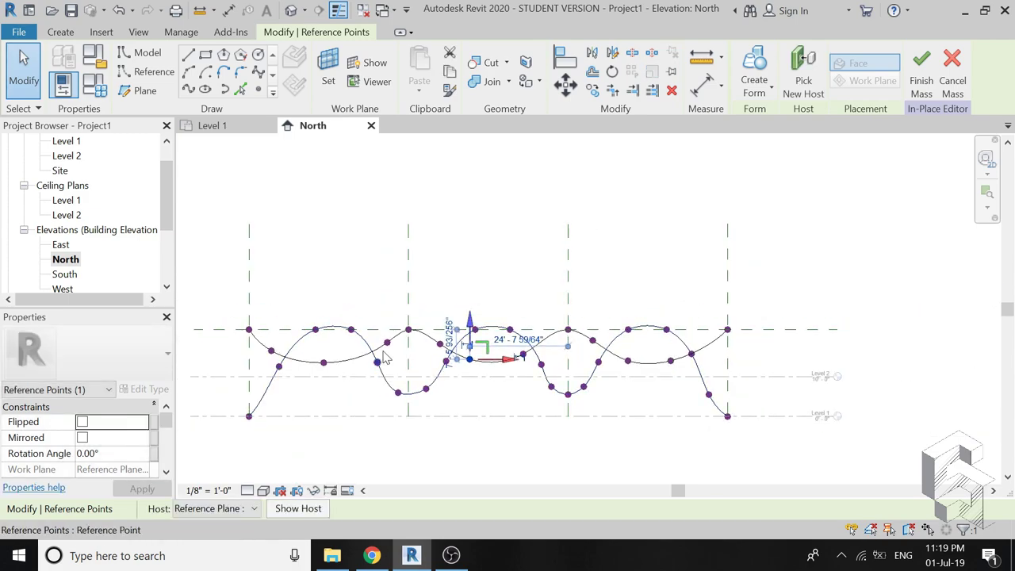
{"action": "scroll", "coordinate": [384, 359], "scroll_direction": "up", "scroll_amount": 2}
{"action": "scroll", "coordinate": [384, 353], "scroll_direction": "up", "scroll_amount": 2}
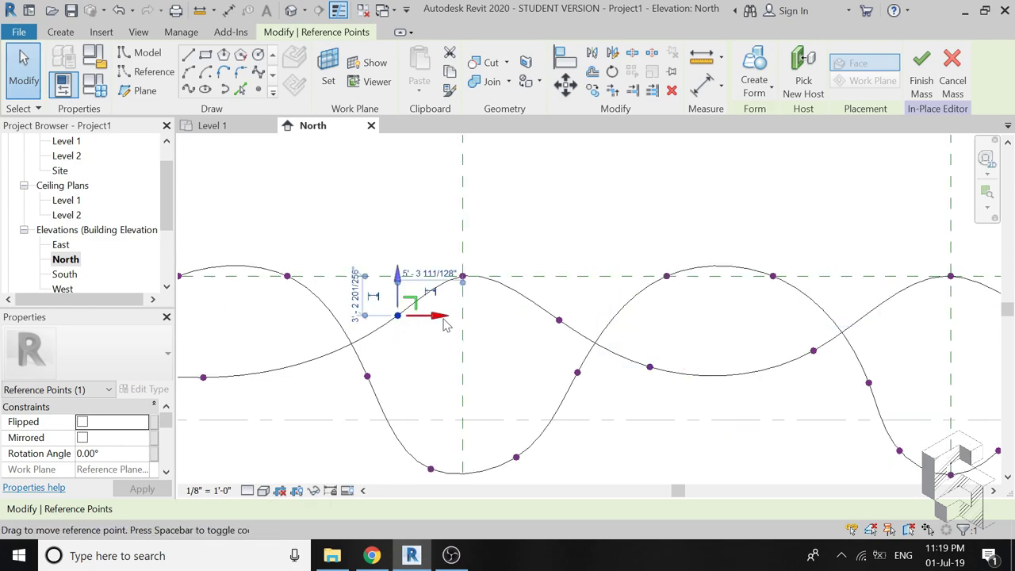
{"action": "left_click_drag", "start_coordinate": [445, 323], "coordinate": [424, 321]}
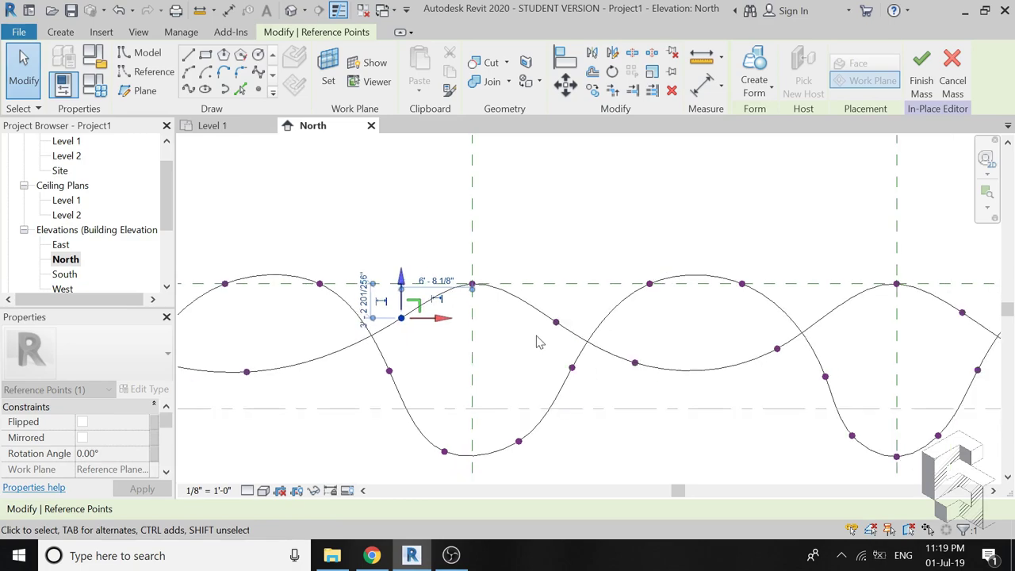
{"action": "scroll", "coordinate": [537, 341], "scroll_direction": "down", "scroll_amount": 2}
{"action": "left_click", "coordinate": [601, 423]}
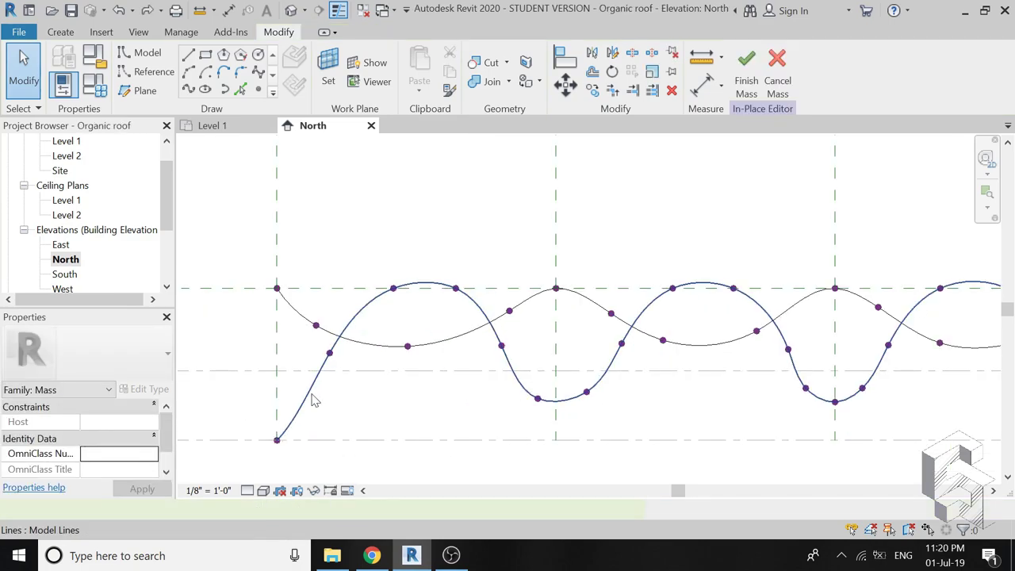
Step: Copy and paste the wavy splines to create a duplicate set
{"action": "left_click", "coordinate": [313, 401]}
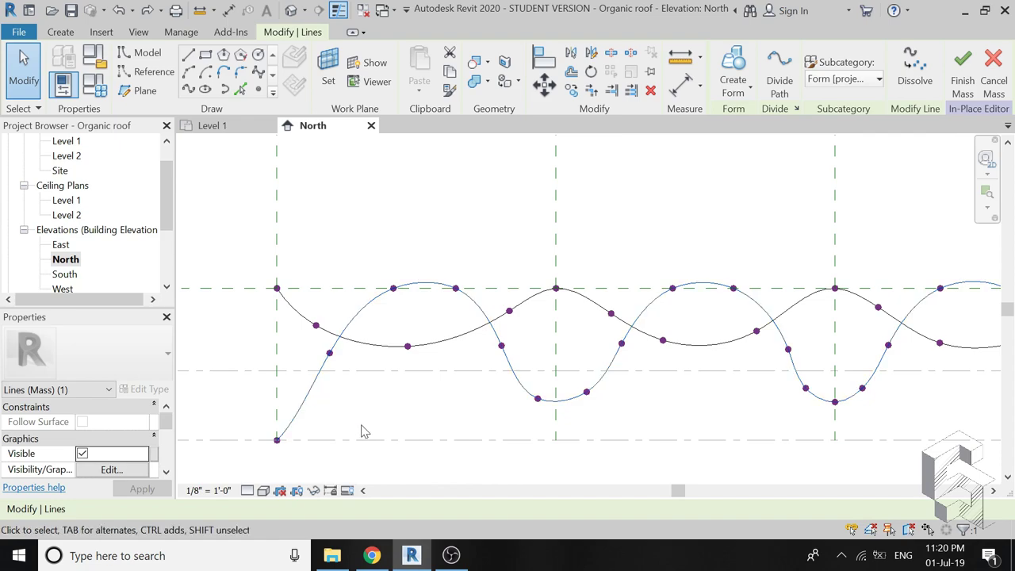
{"action": "left_click", "coordinate": [401, 415]}
{"action": "key", "text": "m"}
{"action": "key", "text": "v"}
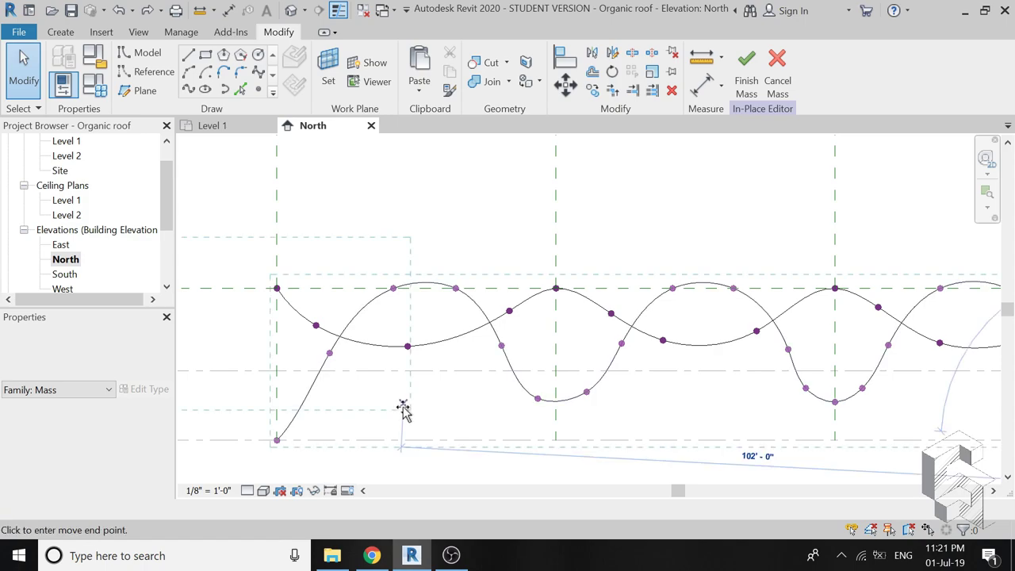
{"action": "scroll", "coordinate": [413, 409], "scroll_direction": "down", "scroll_amount": 2}
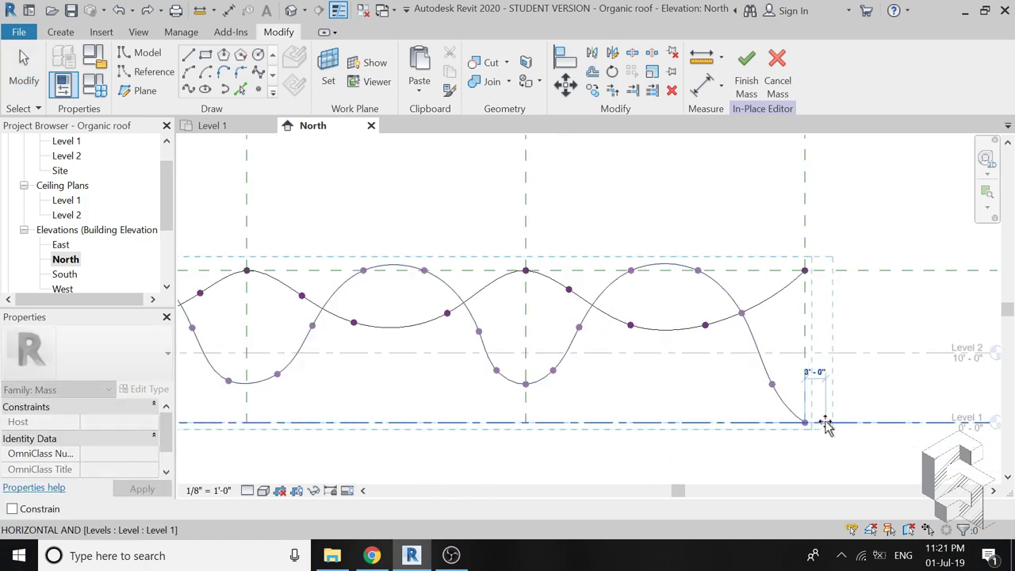
{"action": "key", "text": "Escape"}
{"action": "key", "text": "ctrl+c"}
{"action": "key", "text": "ctrl+v"}
{"action": "left_click", "coordinate": [825, 428]}
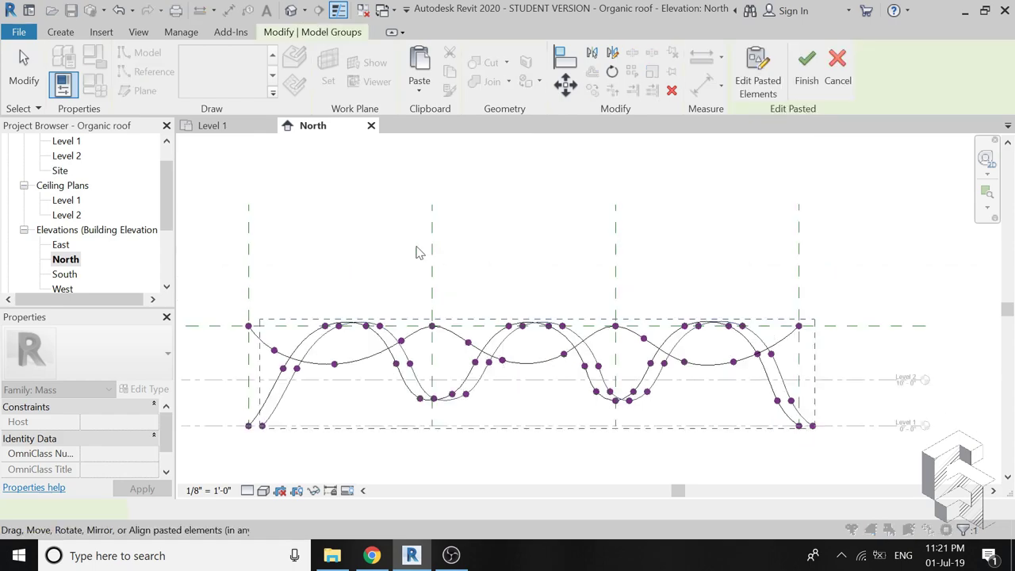
Step: In the Level 2 plan, move the copied splines 80' back onto the rear reference line
{"action": "left_click", "coordinate": [294, 11]}
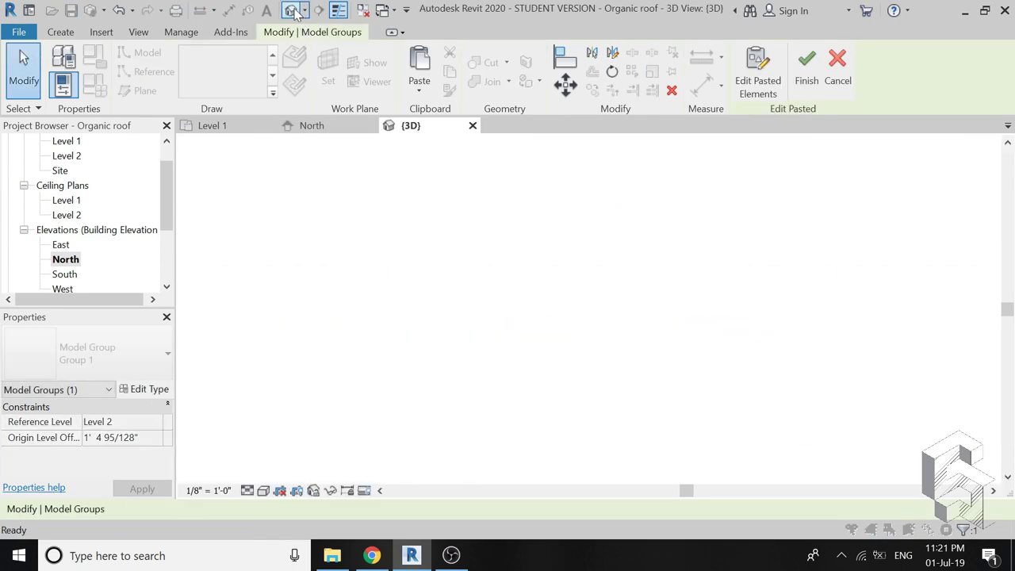
{"action": "double_click", "coordinate": [66, 155]}
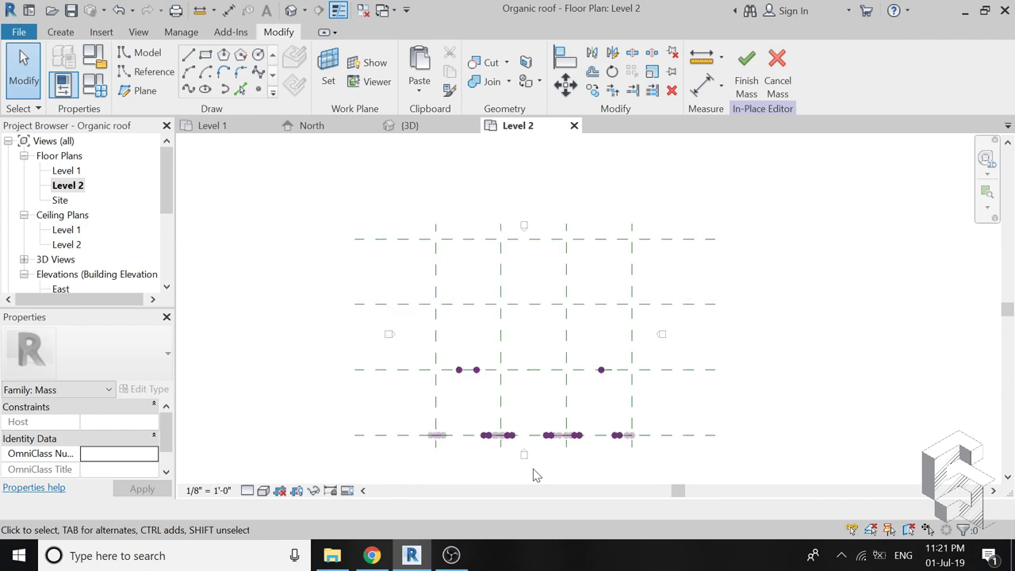
{"action": "scroll", "coordinate": [534, 468], "scroll_direction": "up", "scroll_amount": 5}
{"action": "left_click", "coordinate": [534, 247]}
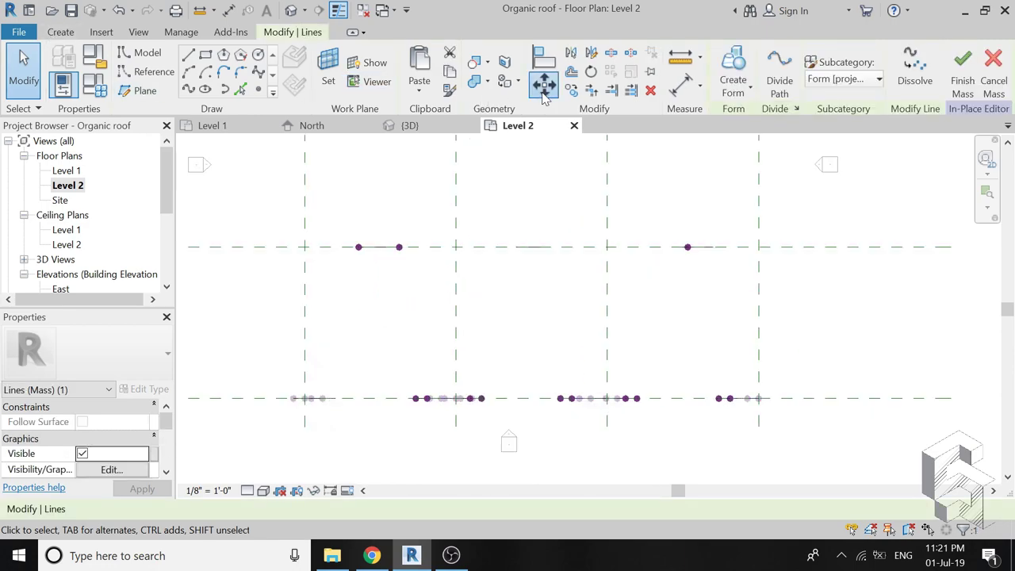
{"action": "left_click", "coordinate": [545, 94]}
{"action": "left_click", "coordinate": [762, 399]}
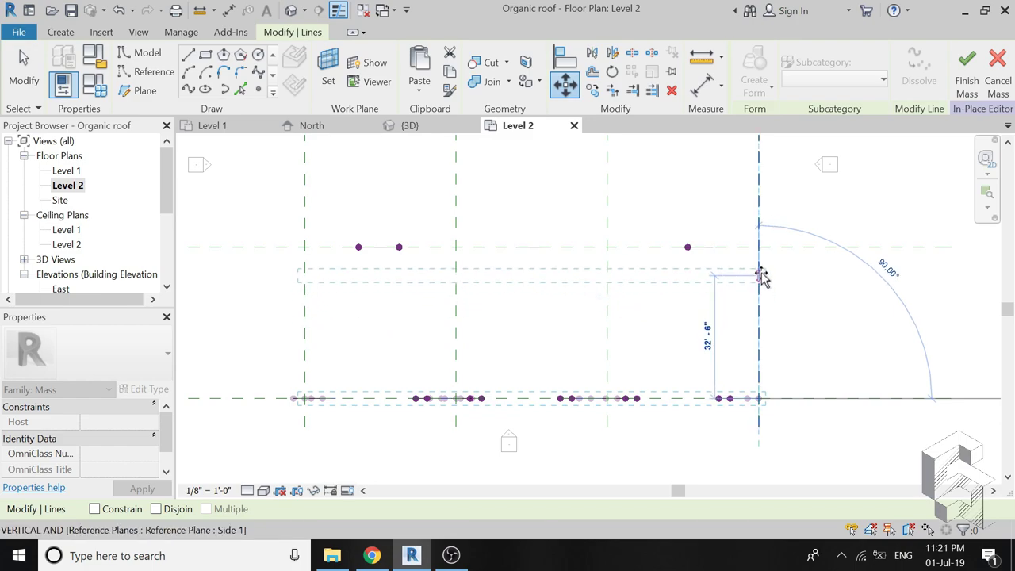
{"action": "scroll", "coordinate": [748, 351], "scroll_direction": "down", "scroll_amount": 2}
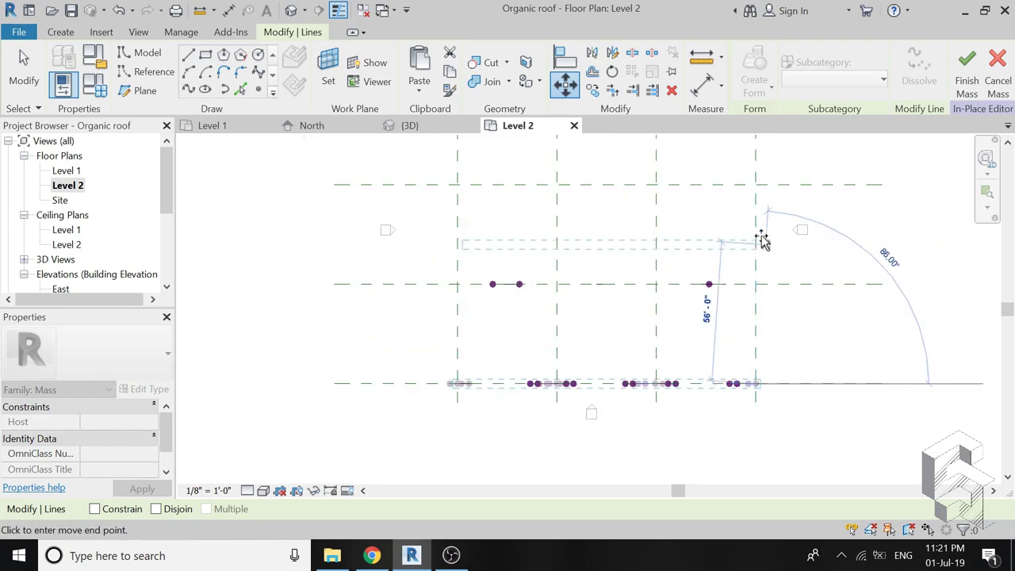
{"action": "left_click", "coordinate": [755, 185]}
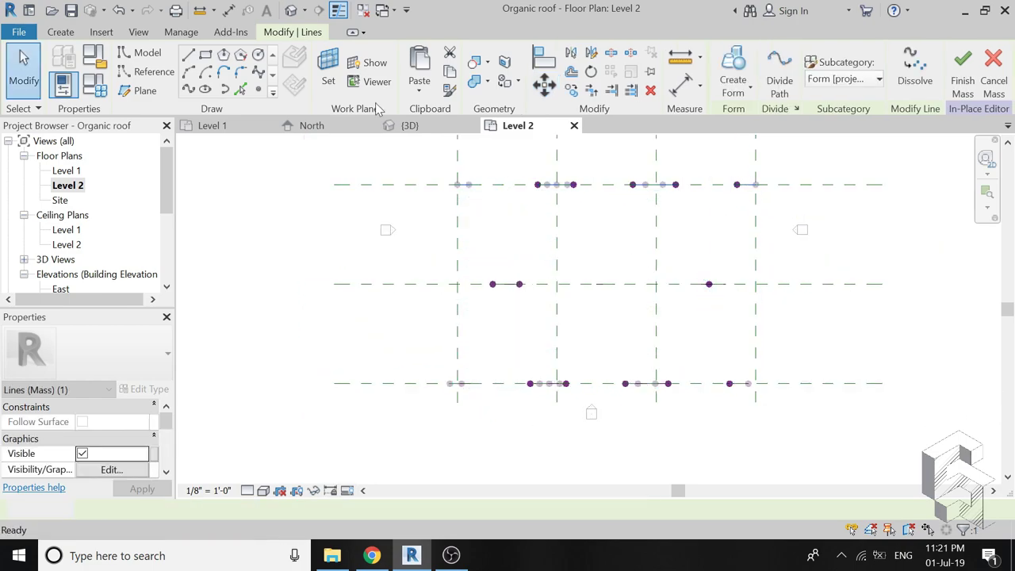
{"action": "key", "text": "Escape"}
{"action": "left_click", "coordinate": [291, 11]}
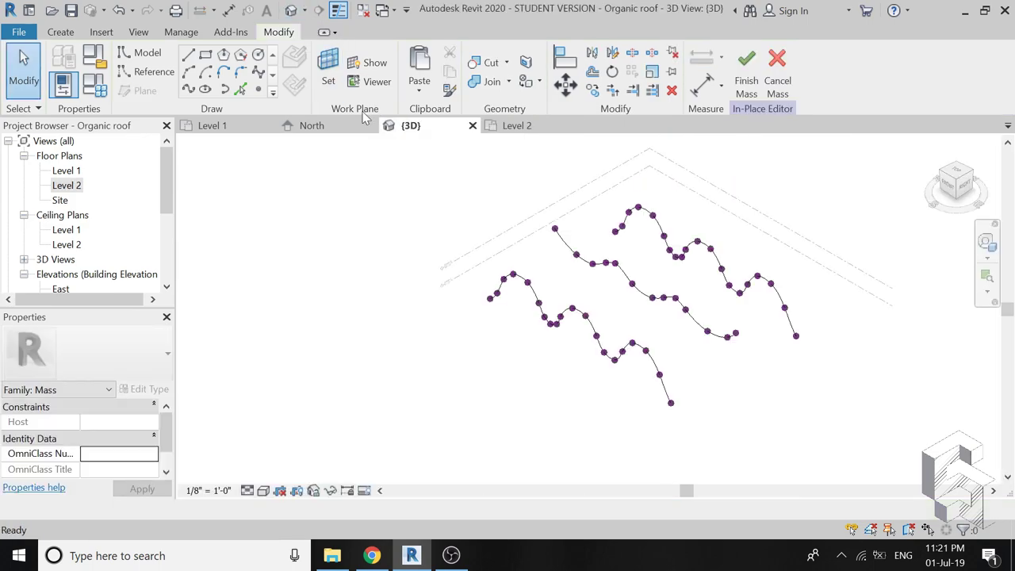
Step: Try moving a wavy curve in the North elevation, cancel, and return to 3D
{"action": "left_click", "coordinate": [322, 127]}
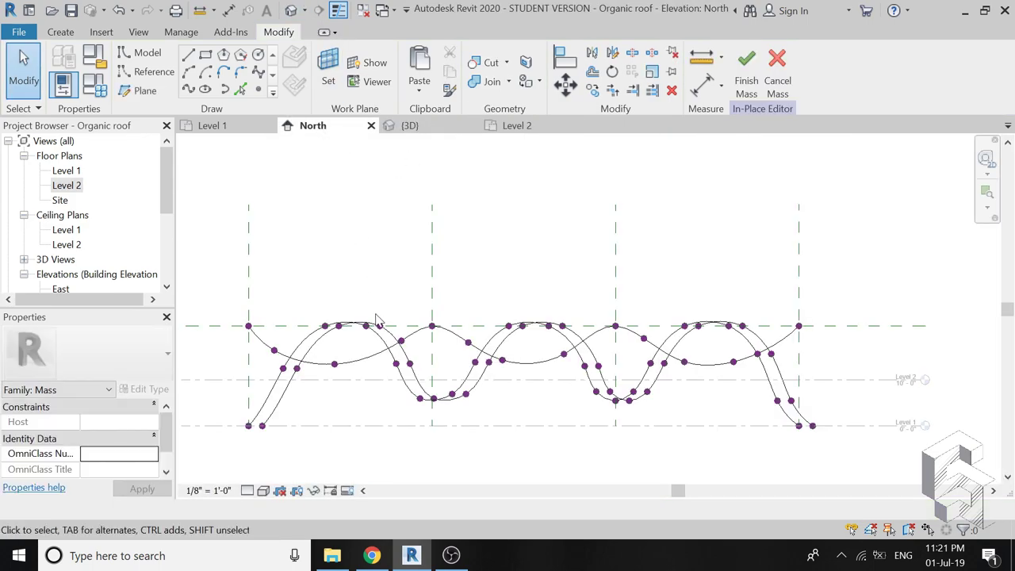
{"action": "left_click", "coordinate": [279, 412]}
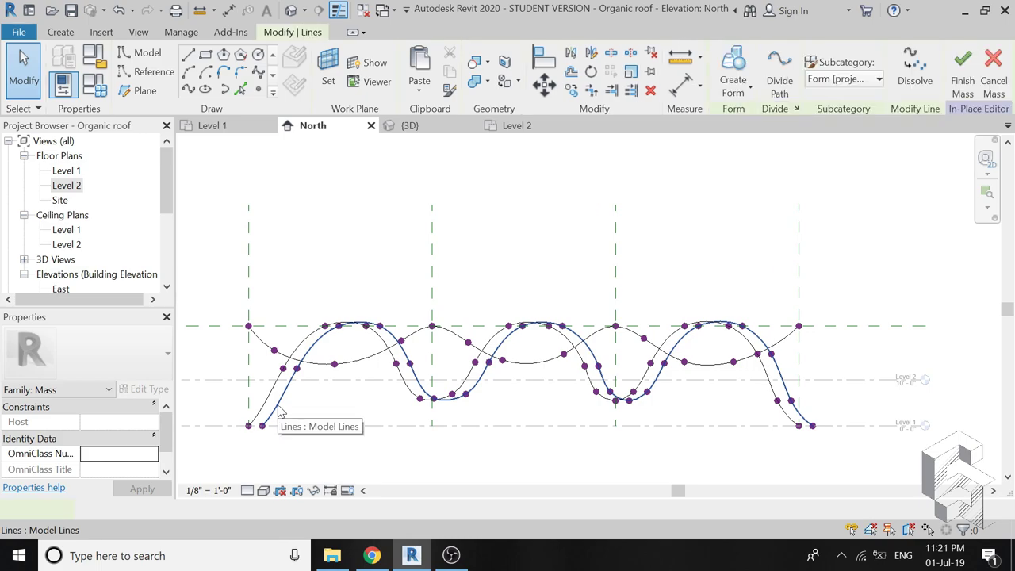
{"action": "left_click", "coordinate": [543, 85]}
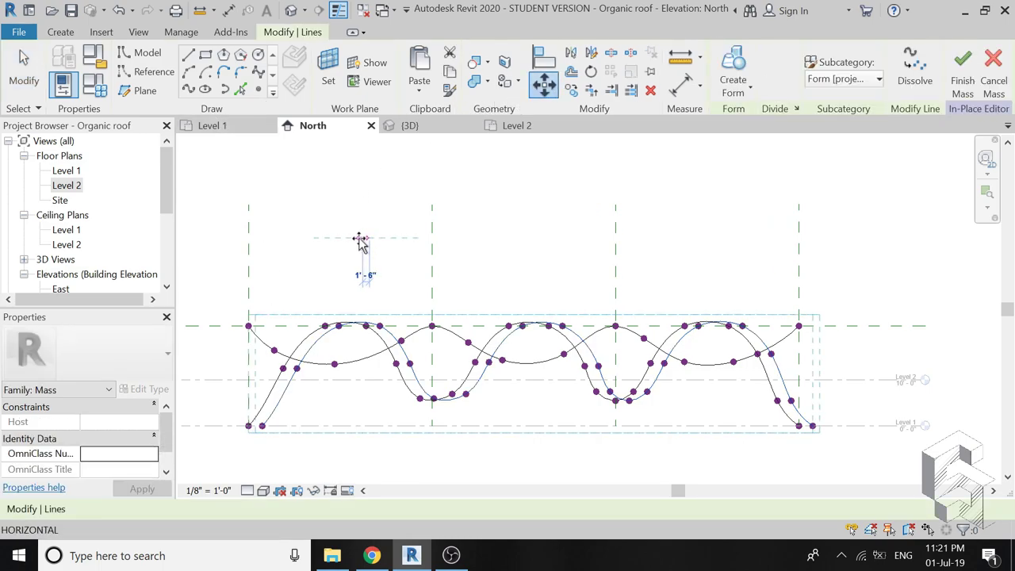
{"action": "key", "text": "Escape"}
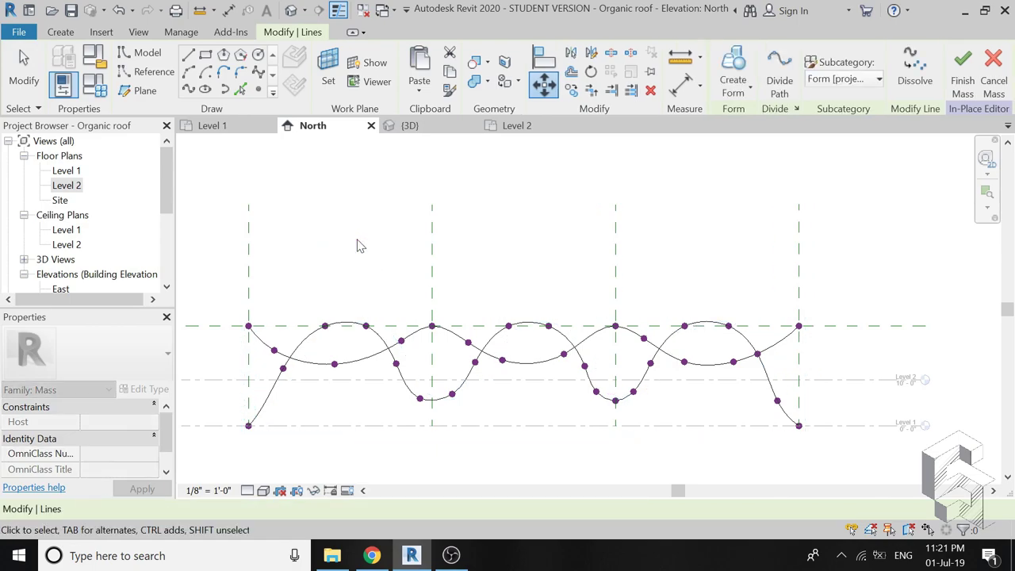
{"action": "left_click", "coordinate": [356, 247]}
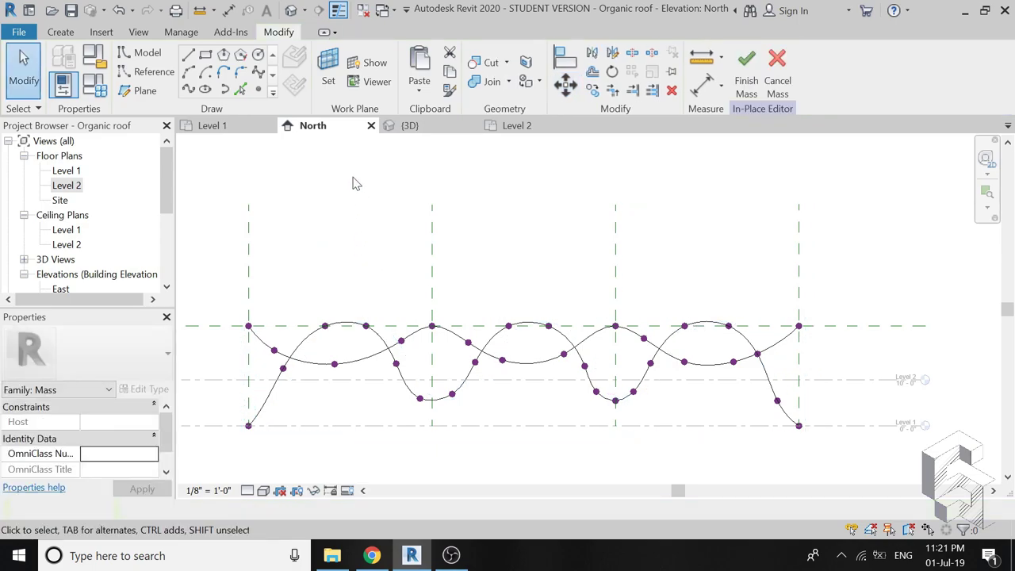
{"action": "left_click", "coordinate": [291, 11]}
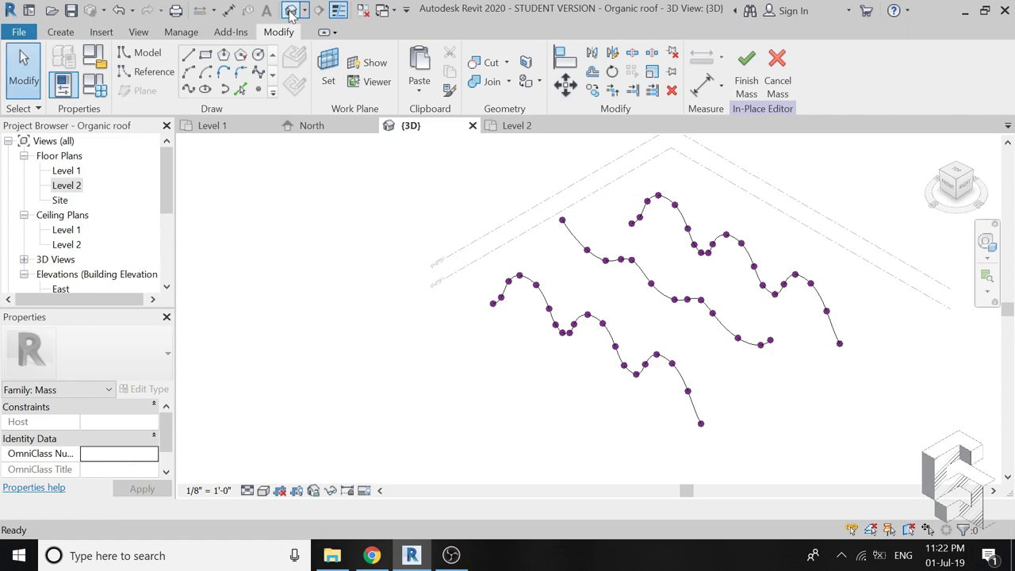
{"action": "left_click", "coordinate": [644, 211]}
Step: In Level 2 plan, move the middle-grid curve 80' onto the top grid line, then check the four curves in 3D
{"action": "left_click", "coordinate": [516, 125]}
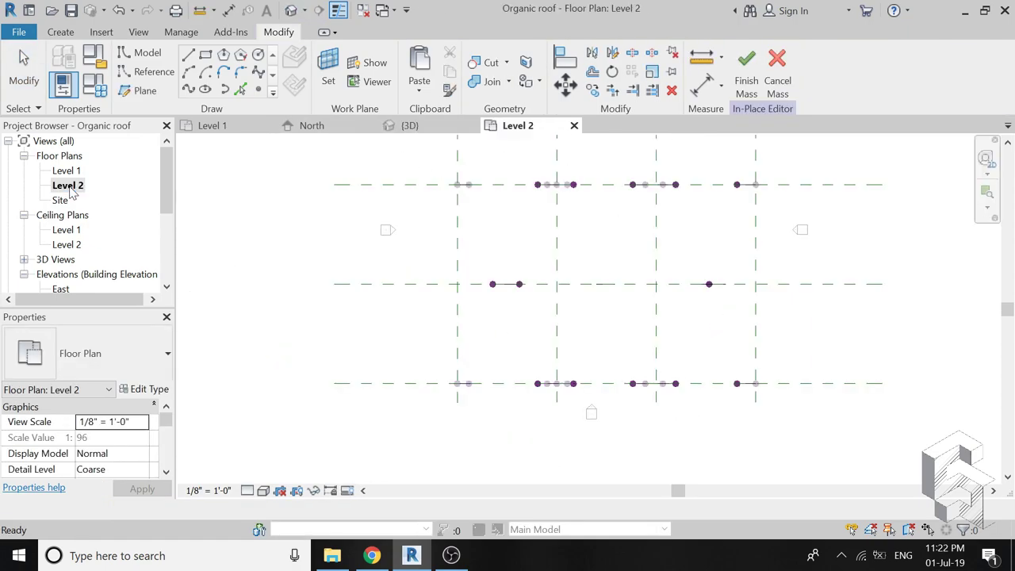
{"action": "left_click", "coordinate": [501, 378]}
{"action": "scroll", "coordinate": [512, 243], "scroll_direction": "down", "scroll_amount": 1}
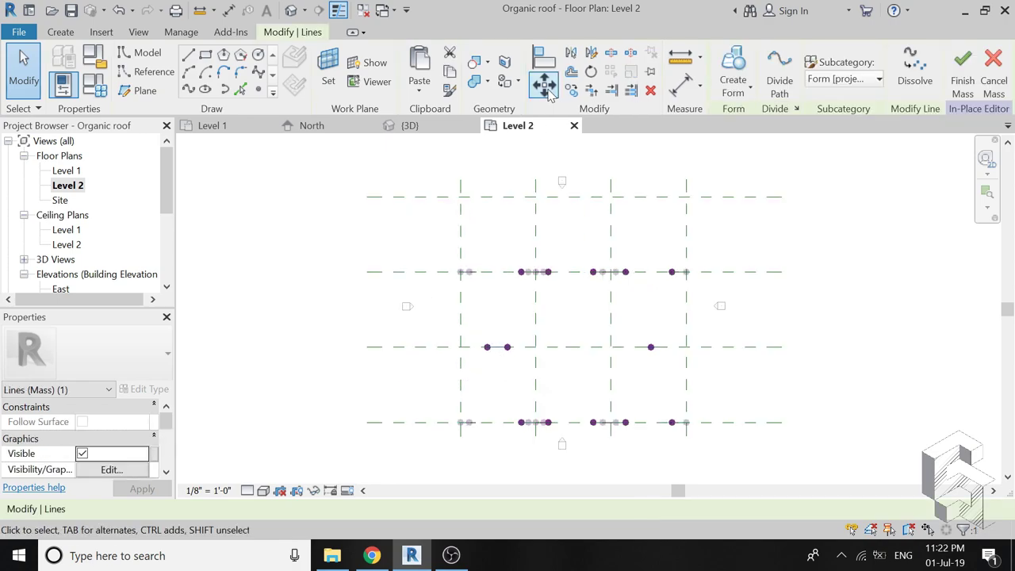
{"action": "left_click", "coordinate": [545, 85]}
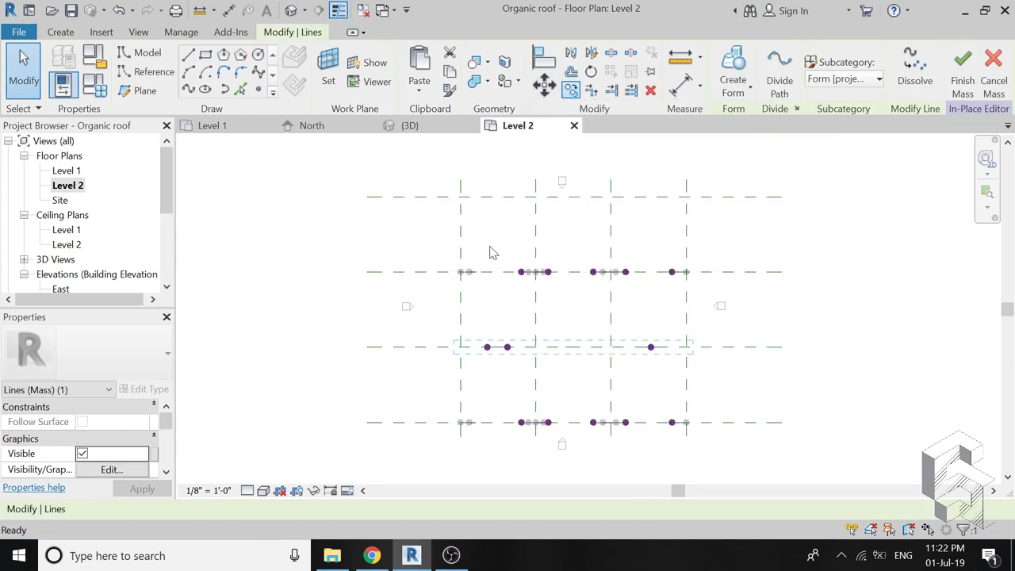
{"action": "left_click", "coordinate": [461, 347]}
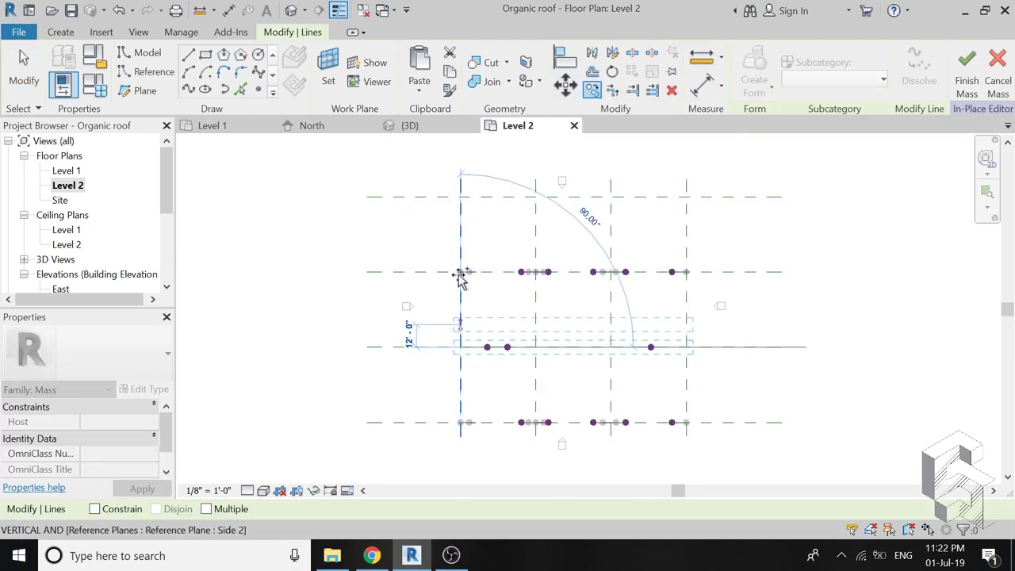
{"action": "left_click", "coordinate": [461, 197]}
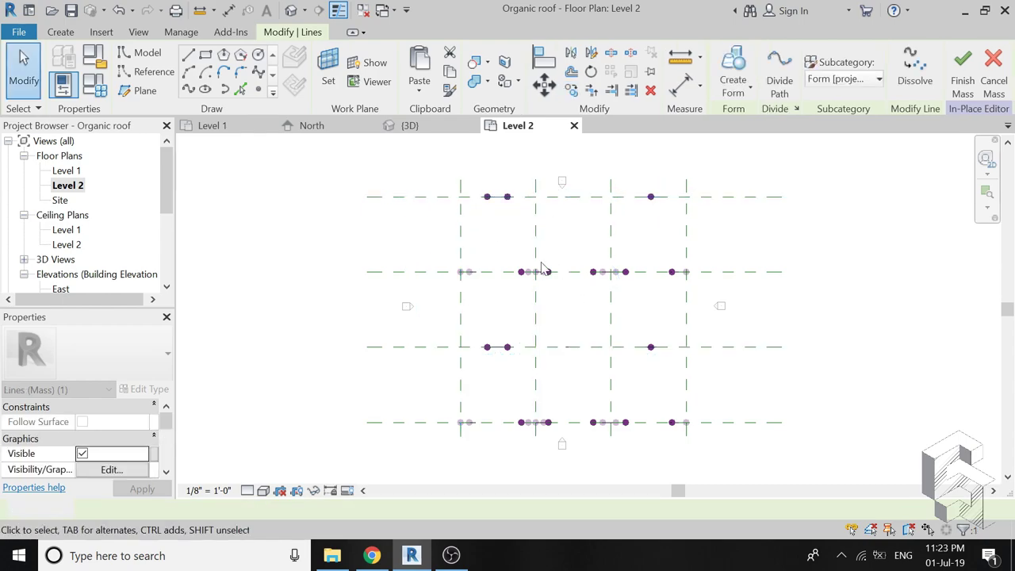
{"action": "key", "text": "Escape"}
{"action": "left_click", "coordinate": [416, 126]}
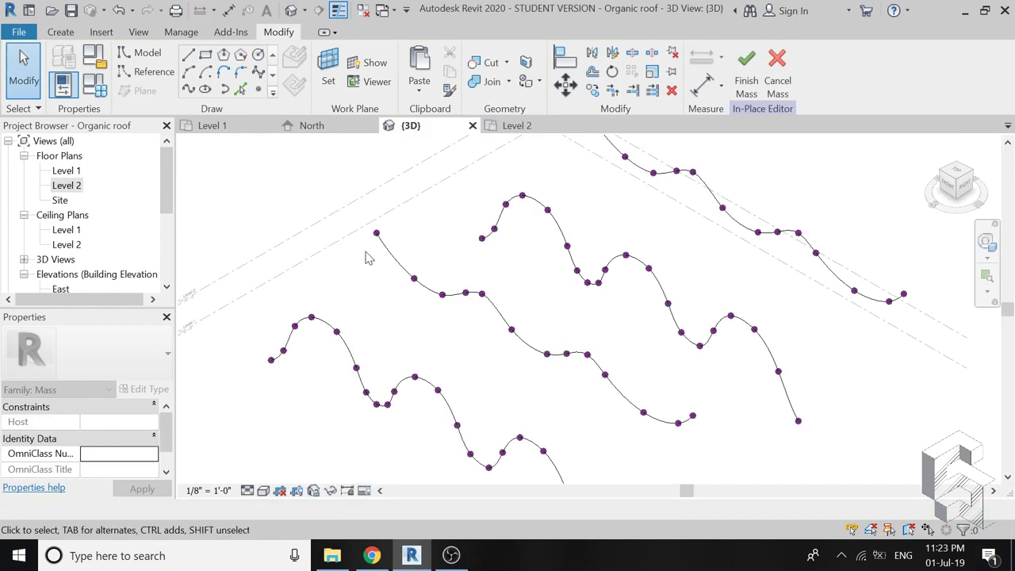
{"action": "left_click_drag", "start_coordinate": [466, 252], "coordinate": [408, 340]}
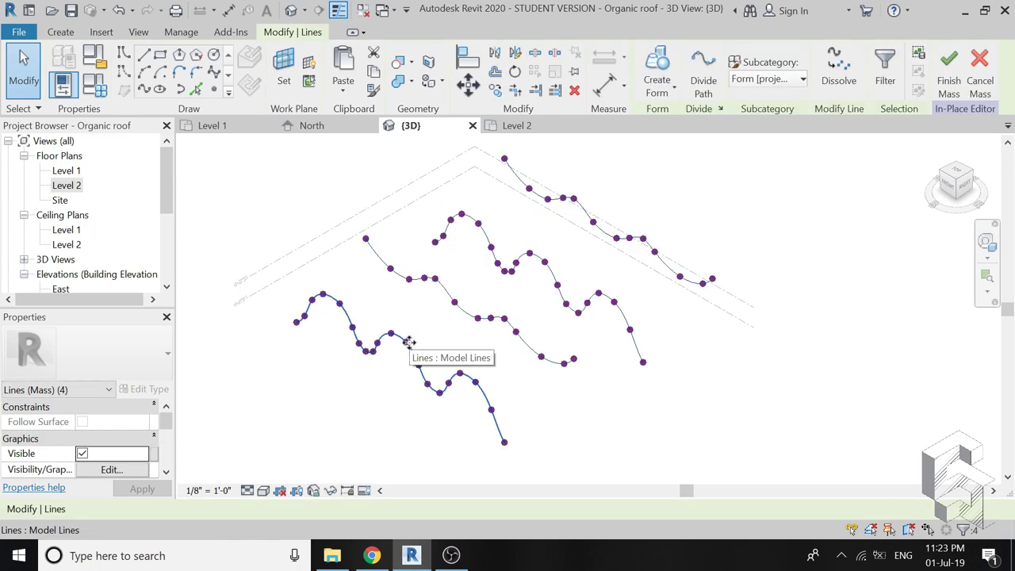
{"action": "left_click", "coordinate": [312, 125]}
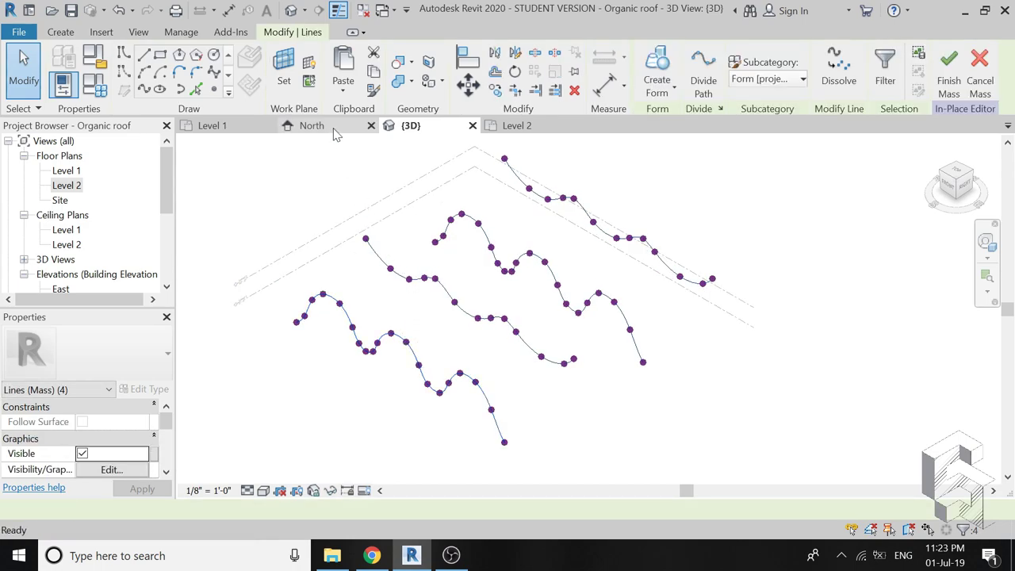
Step: Copy the four wavy curves 1' from their top-right endpoint in the North elevation
{"action": "left_click", "coordinate": [572, 73]}
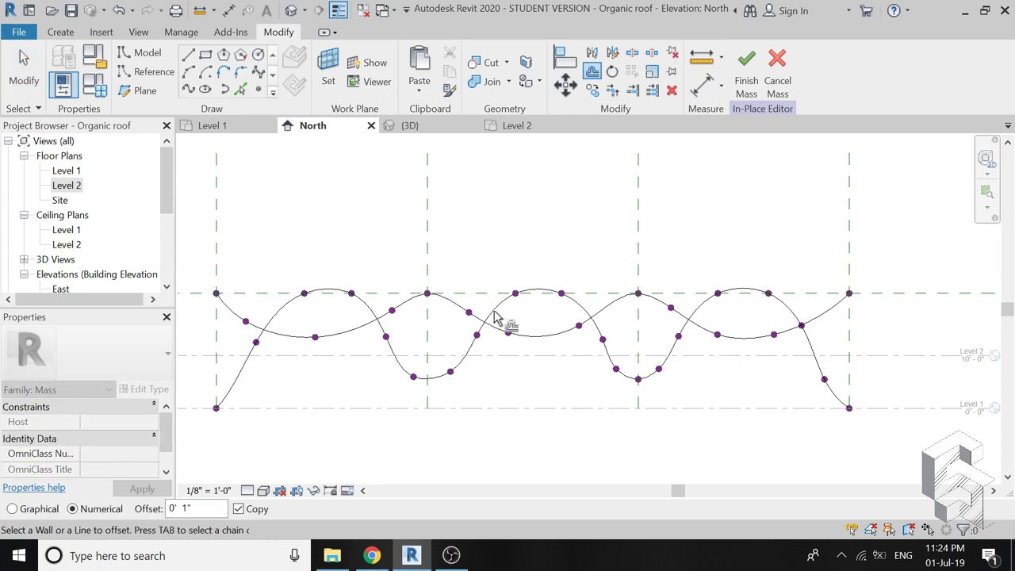
{"action": "key", "text": "Escape"}
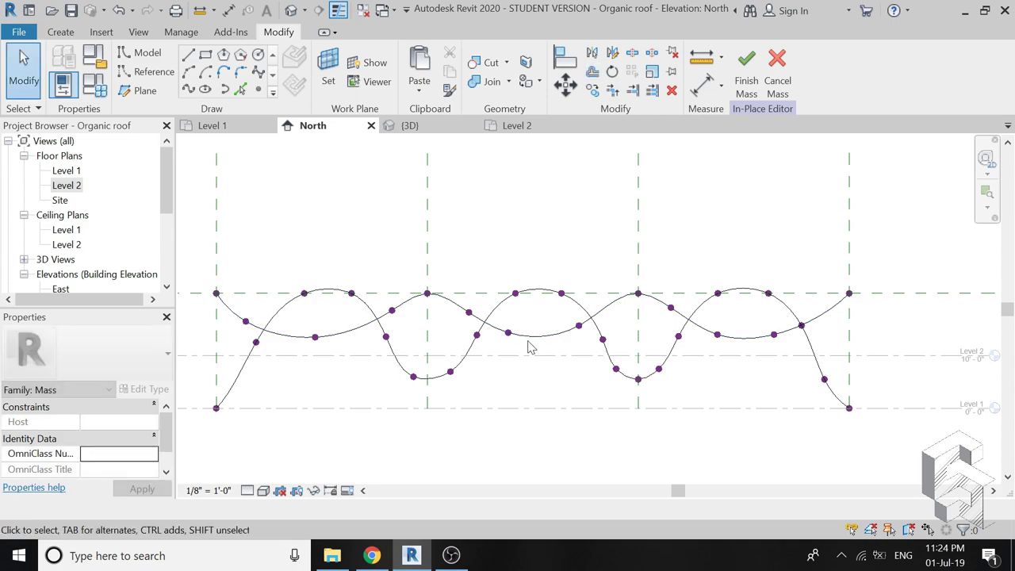
{"action": "left_click", "coordinate": [509, 319]}
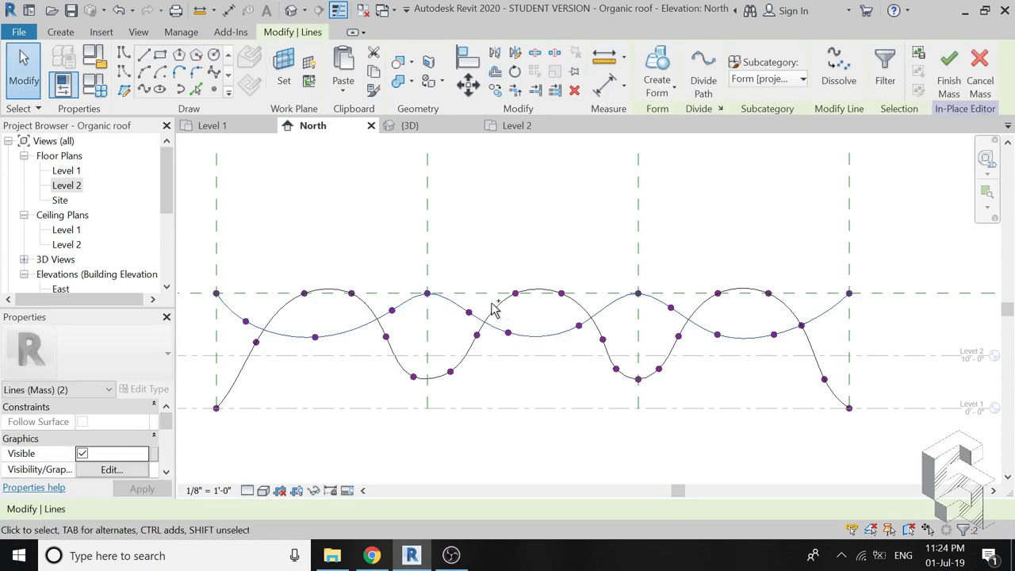
{"action": "left_click", "coordinate": [496, 91]}
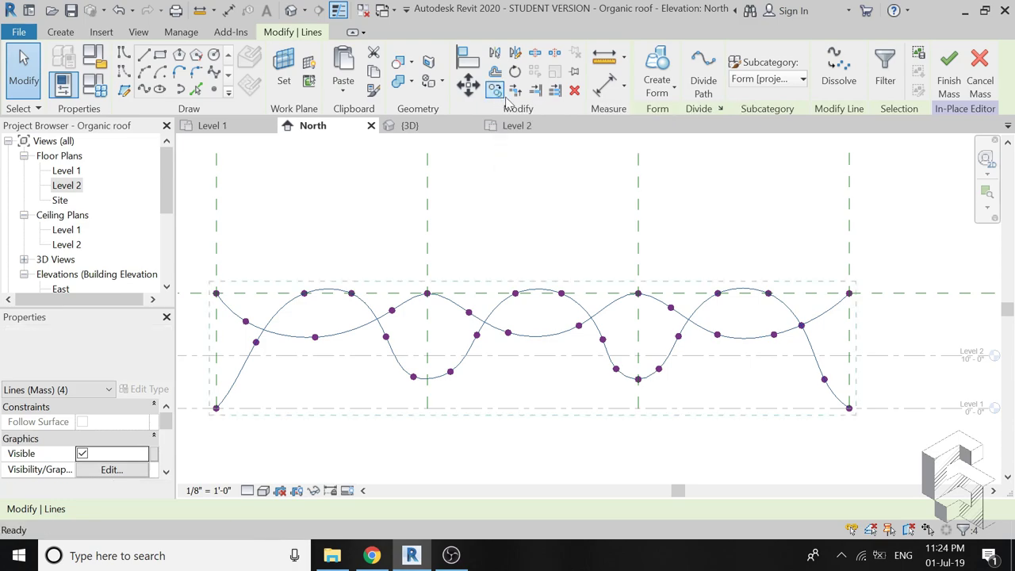
{"action": "left_click", "coordinate": [850, 293]}
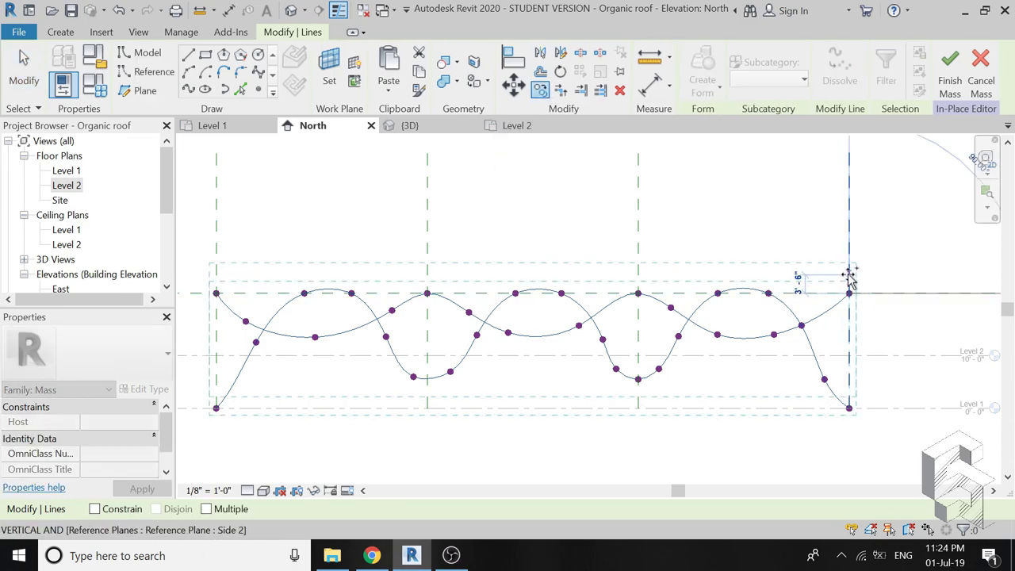
{"action": "type", "text": "1'"}
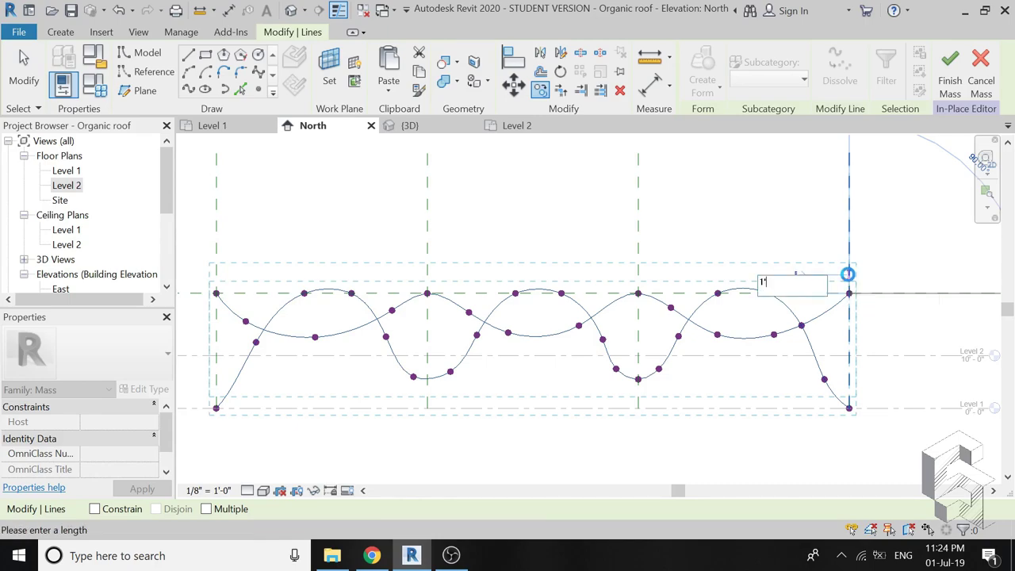
{"action": "key", "text": "Return"}
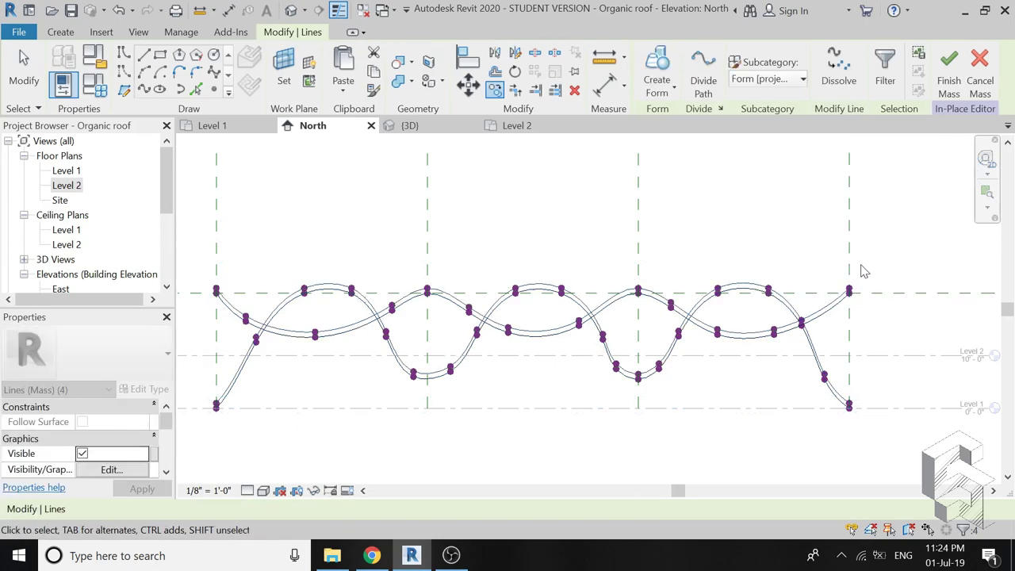
{"action": "key", "text": "Escape"}
Step: In the 3D view, select the wavy curves and run Create Form to loft a surface across them
{"action": "left_click", "coordinate": [442, 130]}
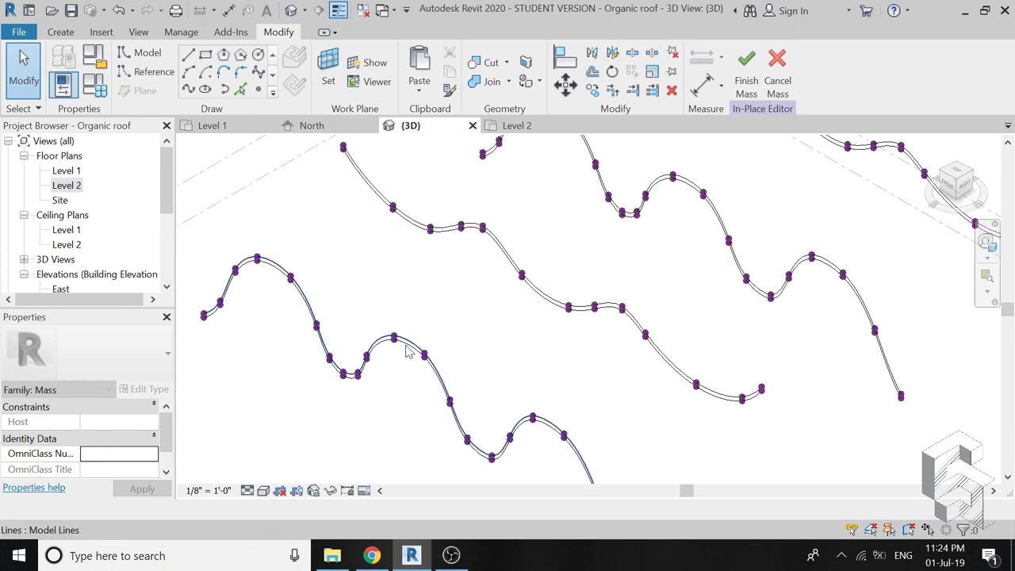
{"action": "left_click", "coordinate": [405, 371]}
{"action": "key", "text": "Escape"}
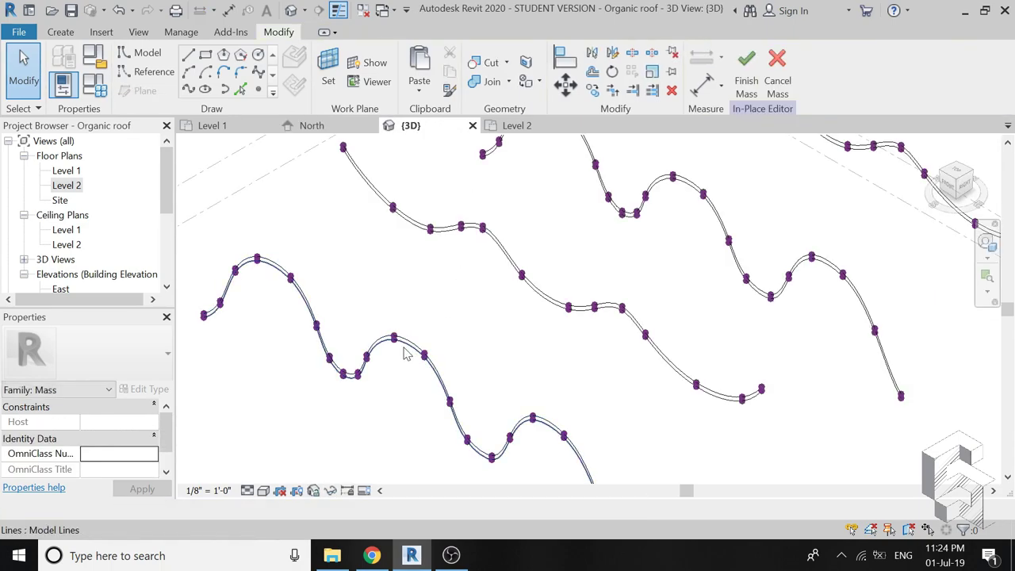
{"action": "left_click", "coordinate": [407, 375]}
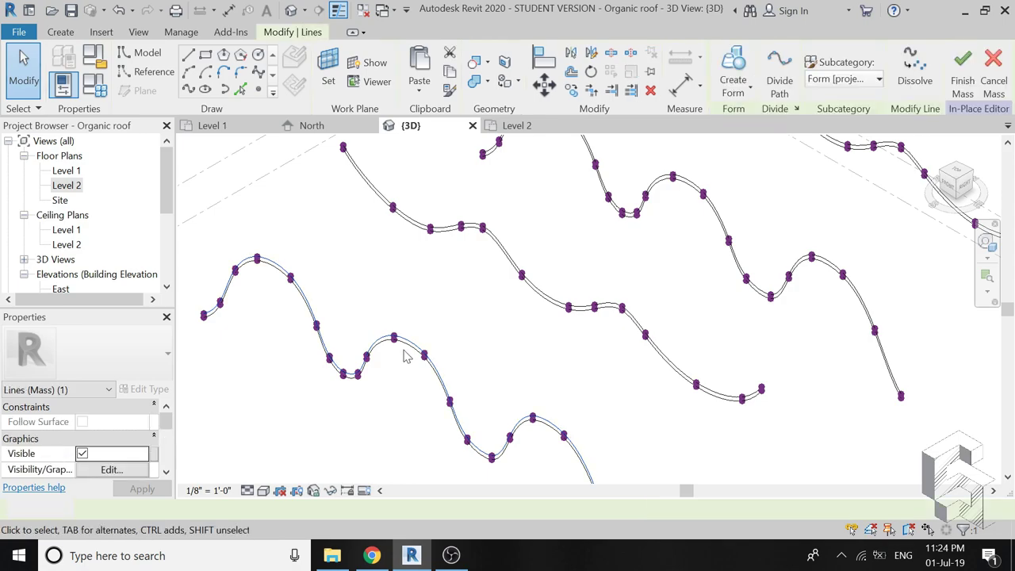
{"action": "key", "text": "Escape"}
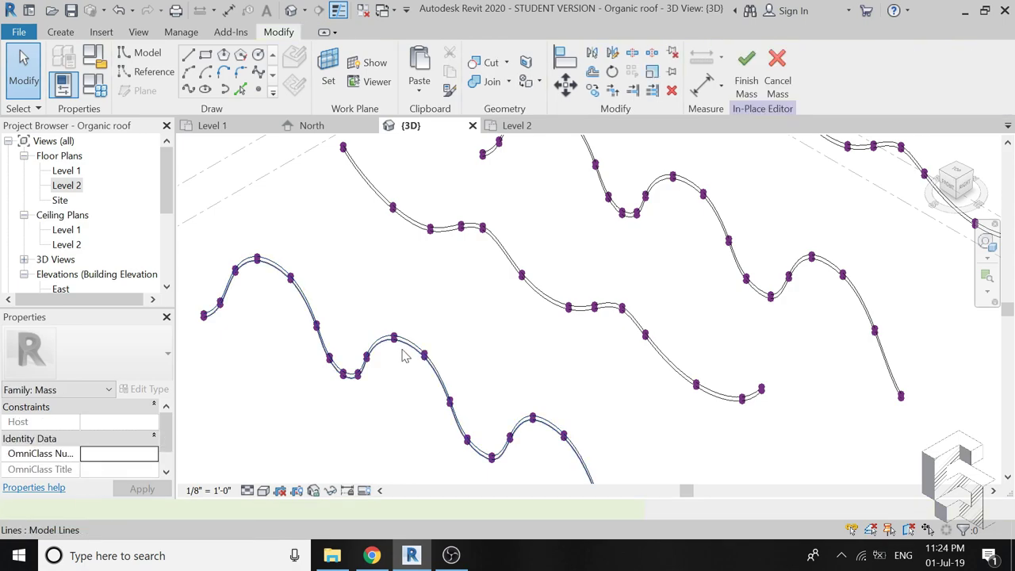
{"action": "left_click", "coordinate": [404, 353]}
{"action": "scroll", "coordinate": [358, 416], "scroll_direction": "down", "scroll_amount": 3}
{"action": "scroll", "coordinate": [413, 380], "scroll_direction": "down", "scroll_amount": 1}
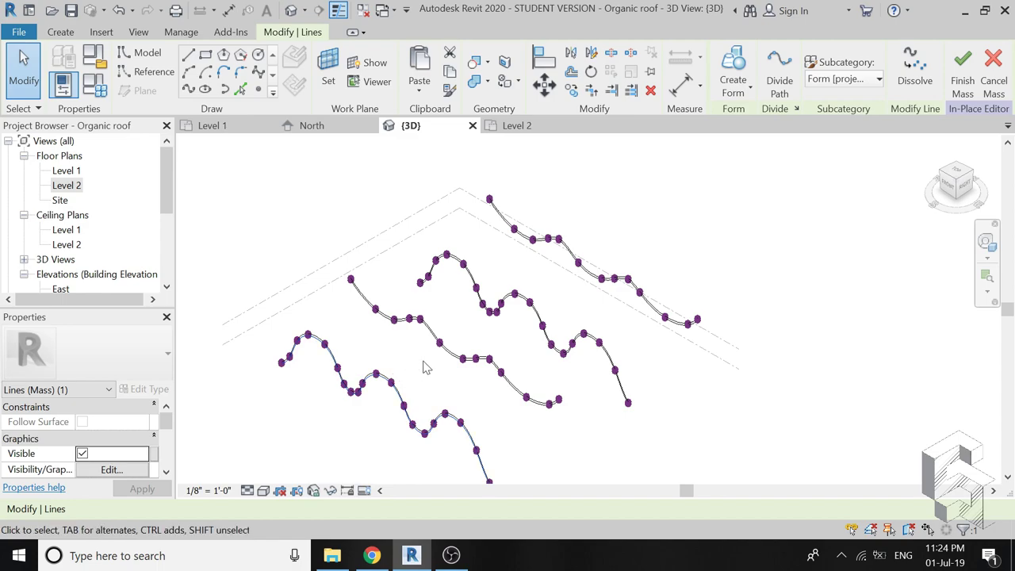
{"action": "scroll", "coordinate": [521, 295], "scroll_direction": "up", "scroll_amount": 2}
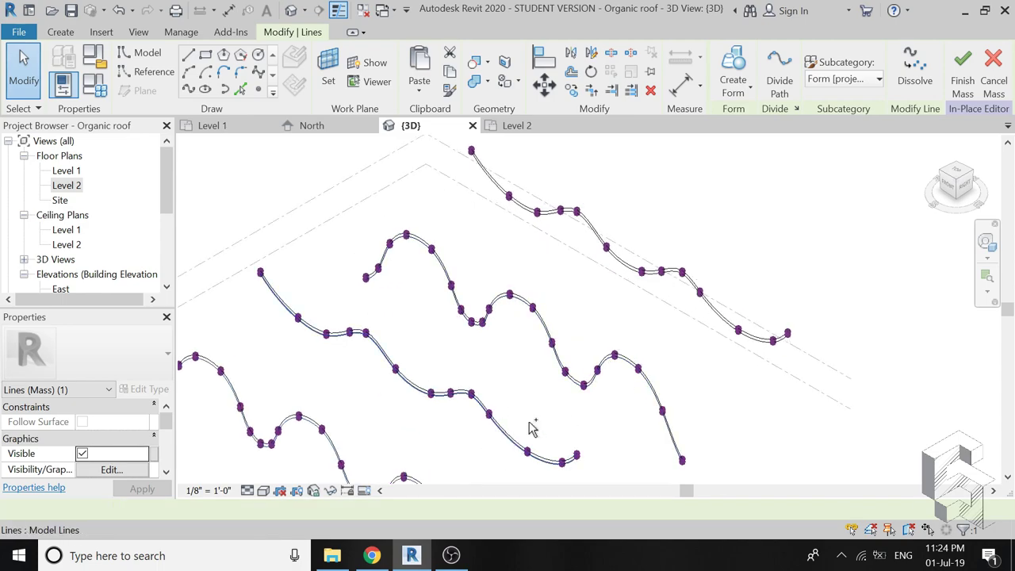
{"action": "left_click", "coordinate": [568, 389], "text": "ctrl"}
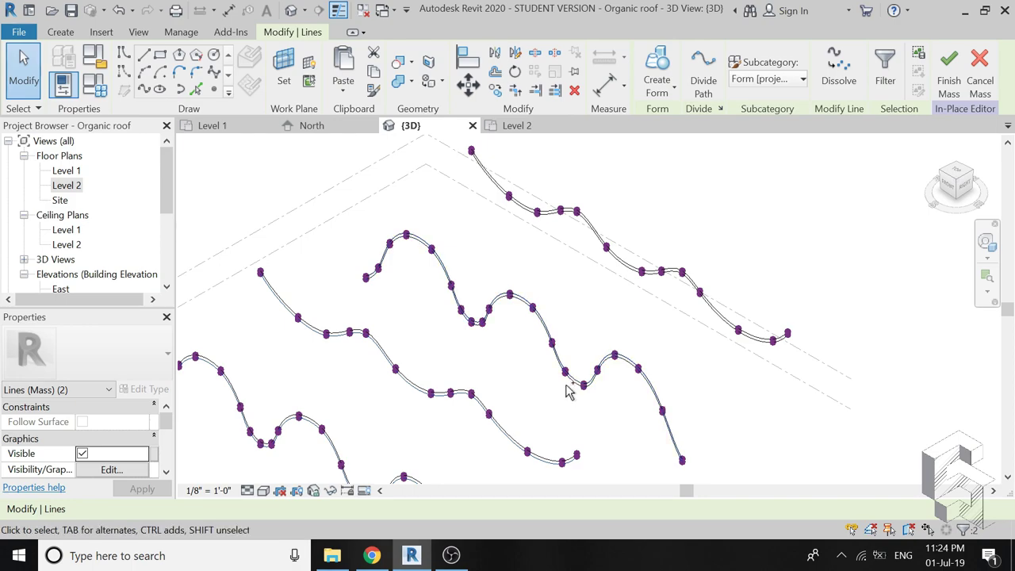
{"action": "left_click", "coordinate": [568, 389], "text": "ctrl"}
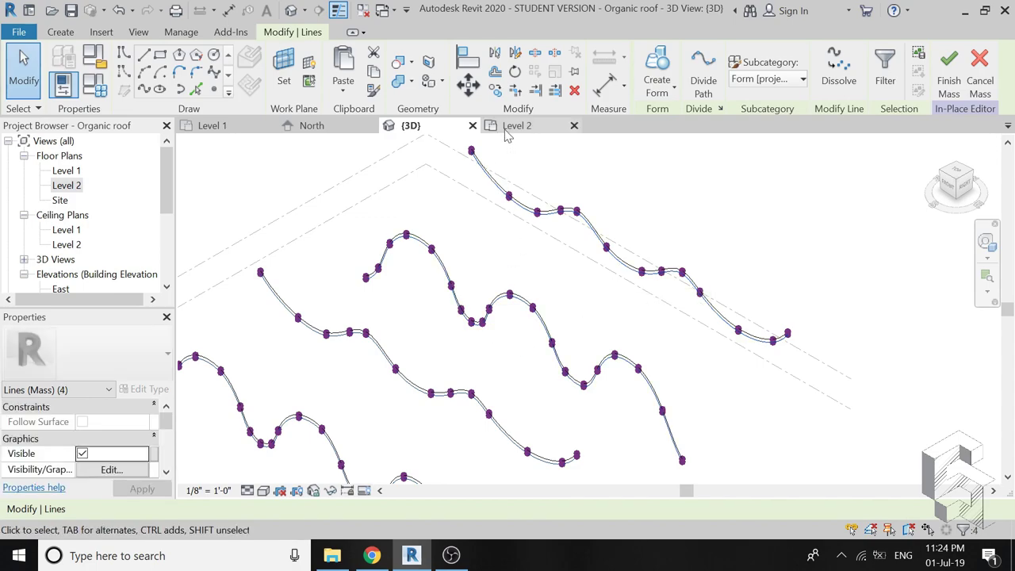
{"action": "left_click", "coordinate": [655, 67]}
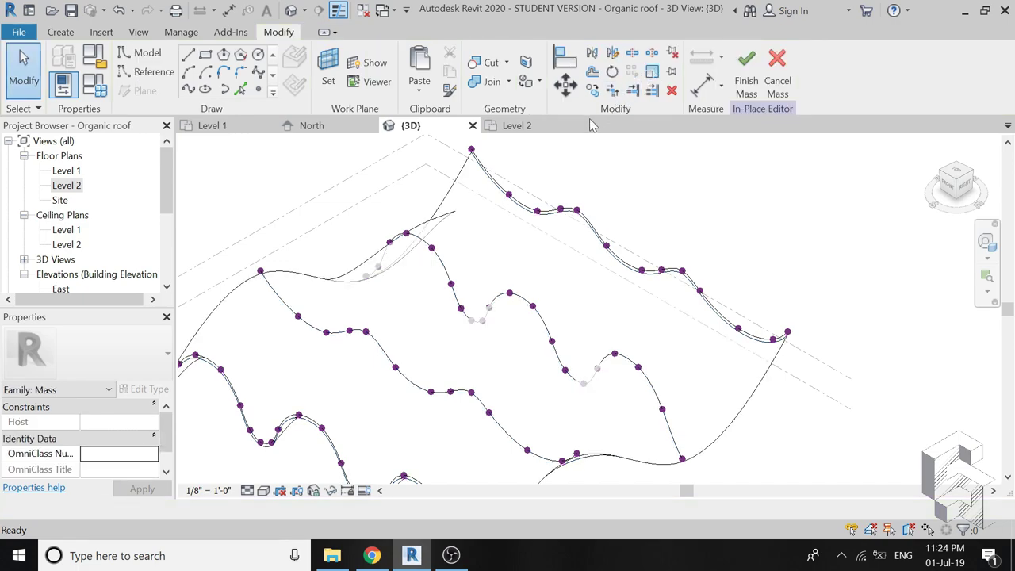
Step: Switch the view's visual style to Realistic
{"action": "scroll", "coordinate": [635, 248], "scroll_direction": "down", "scroll_amount": 2}
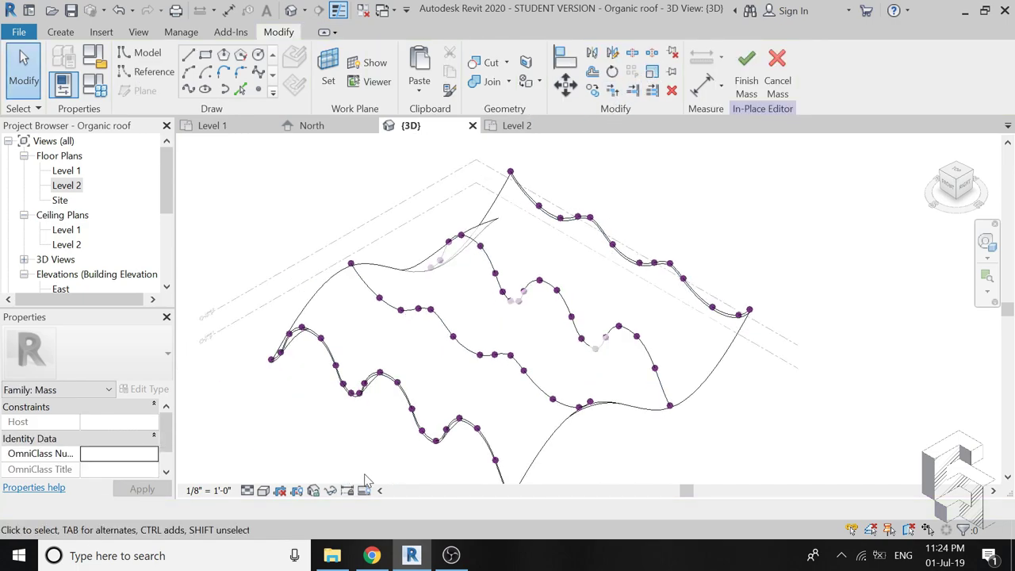
{"action": "scroll", "coordinate": [389, 273], "scroll_direction": "down", "scroll_amount": 2}
{"action": "scroll", "coordinate": [379, 463], "scroll_direction": "up", "scroll_amount": 2}
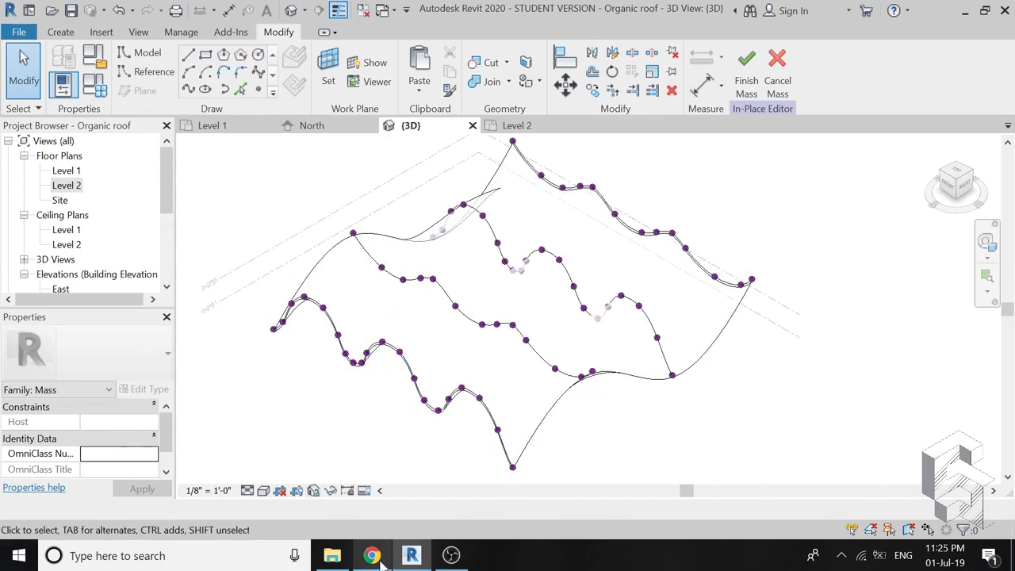
{"action": "left_click", "coordinate": [264, 491]}
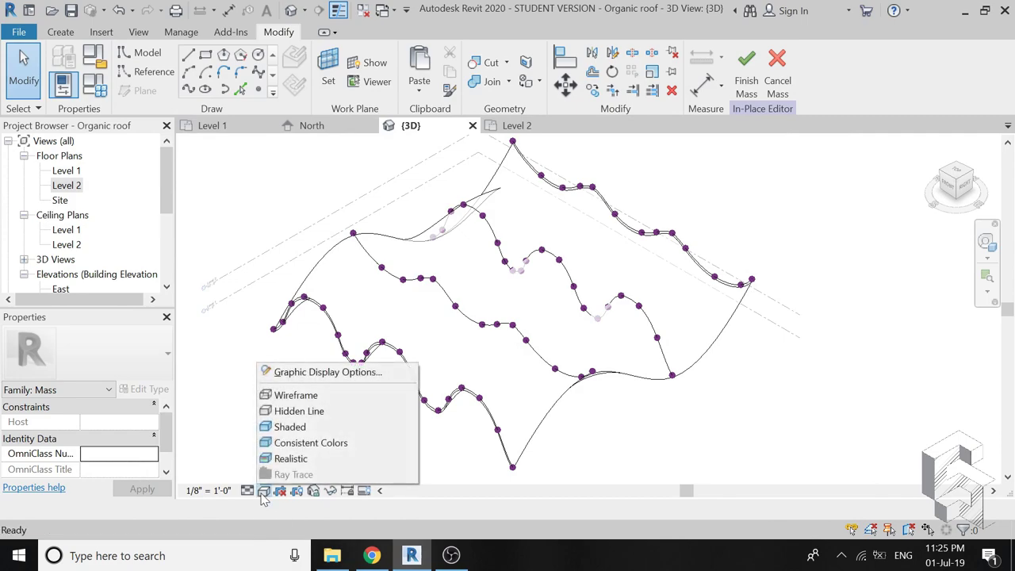
{"action": "left_click", "coordinate": [279, 457]}
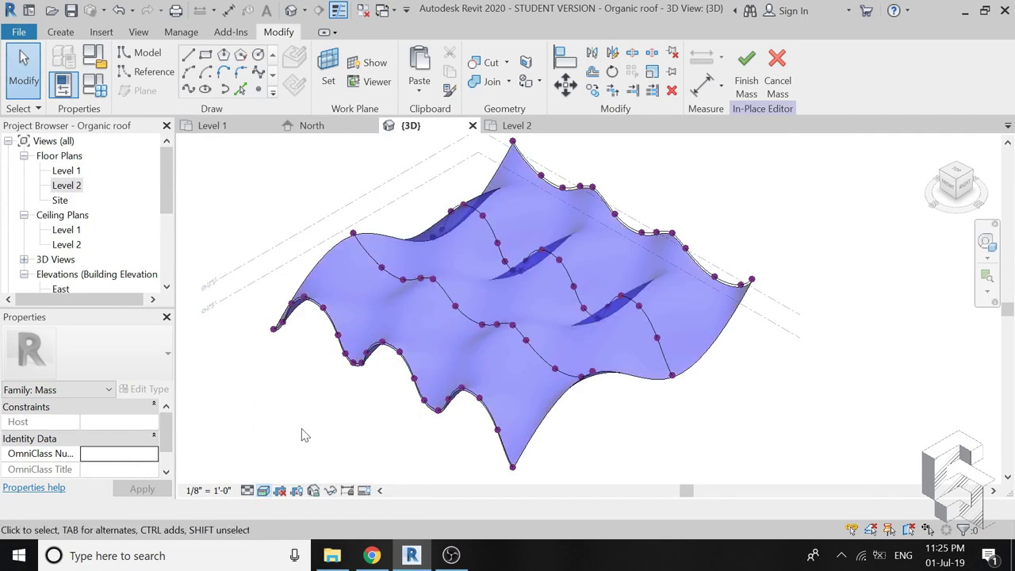
Step: Orbit around the roof with the SteeringWheels, from a low side view to above
{"action": "scroll", "coordinate": [400, 395], "scroll_direction": "up", "scroll_amount": 2}
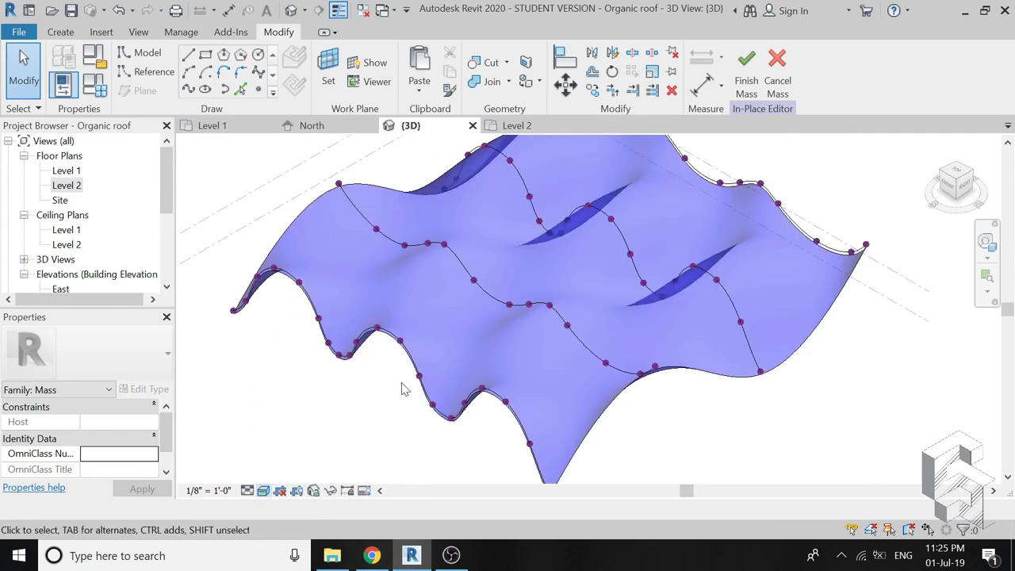
{"action": "left_click", "coordinate": [986, 245]}
{"action": "left_click_drag", "start_coordinate": [964, 306], "coordinate": [585, 273]}
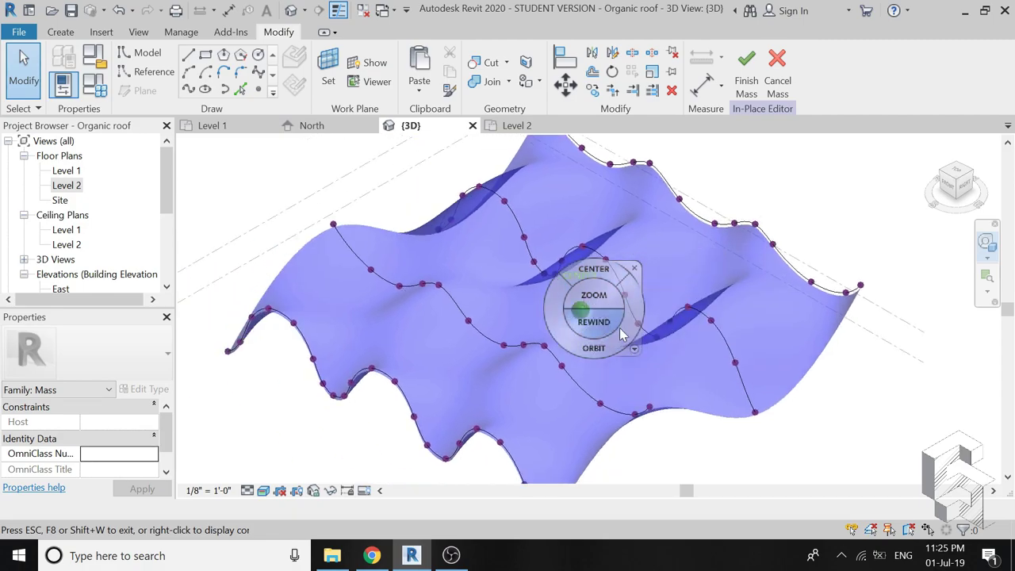
{"action": "left_click_drag", "start_coordinate": [621, 341], "coordinate": [583, 285]}
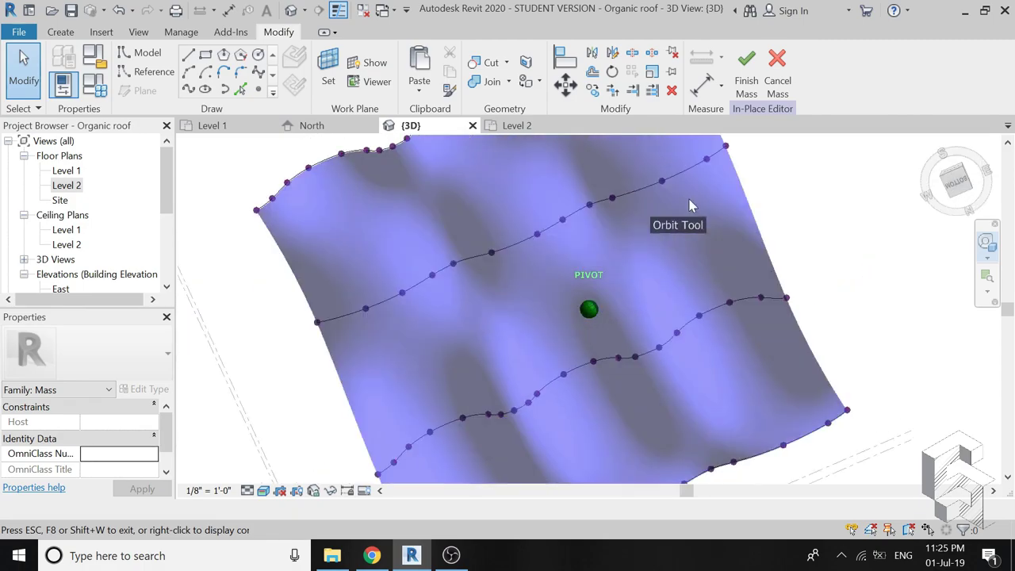
{"action": "mouse_move", "coordinate": [583, 286]}
{"action": "left_mouse_down"}
{"action": "mouse_move", "coordinate": [714, 209]}
{"action": "mouse_move", "coordinate": [752, 235]}
{"action": "mouse_move", "coordinate": [734, 317]}
{"action": "mouse_move", "coordinate": [667, 333]}
{"action": "mouse_move", "coordinate": [435, 220]}
{"action": "left_mouse_up"}
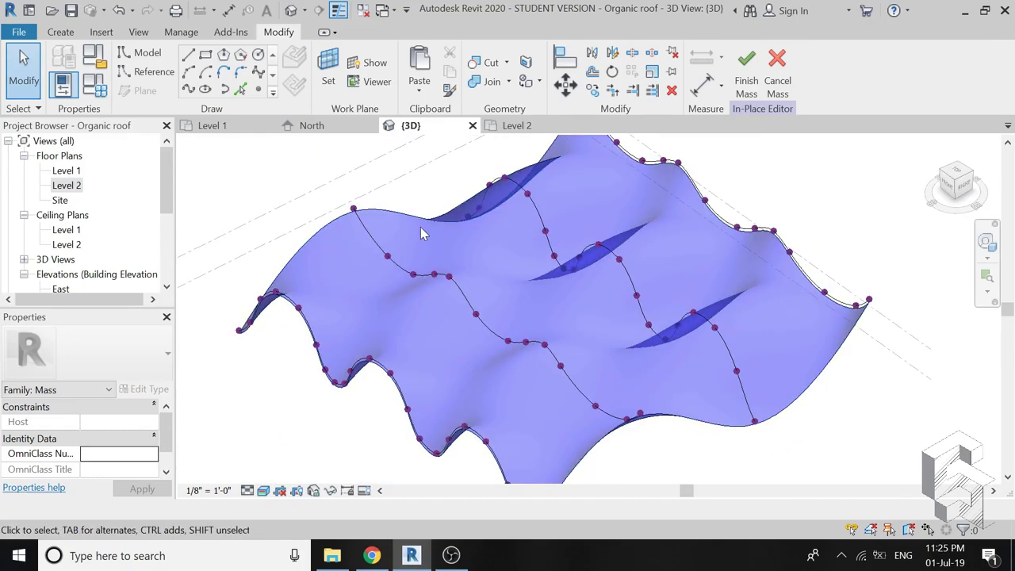
Step: Divide the wavy roof form's surface with 40 U and 40 V grid divisions
{"action": "left_click", "coordinate": [420, 222]}
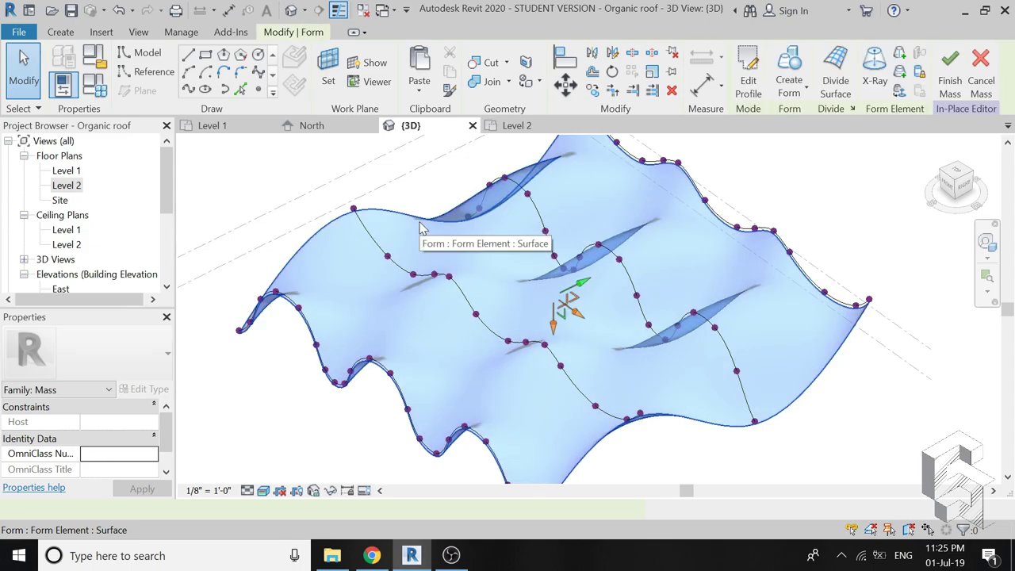
{"action": "left_click", "coordinate": [837, 73]}
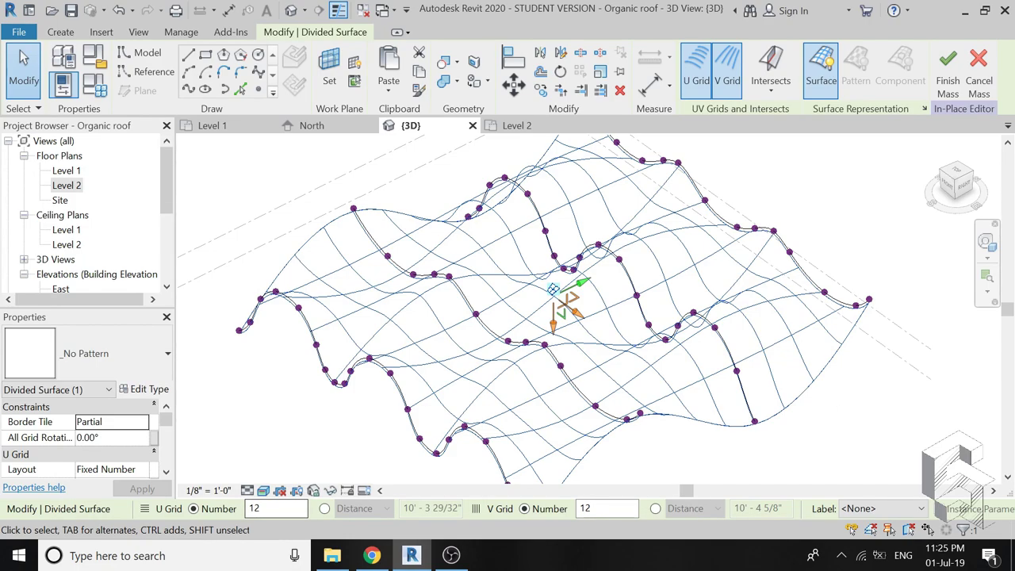
{"action": "left_click", "coordinate": [274, 509]}
{"action": "type", "text": "40"}
{"action": "key", "text": "Return"}
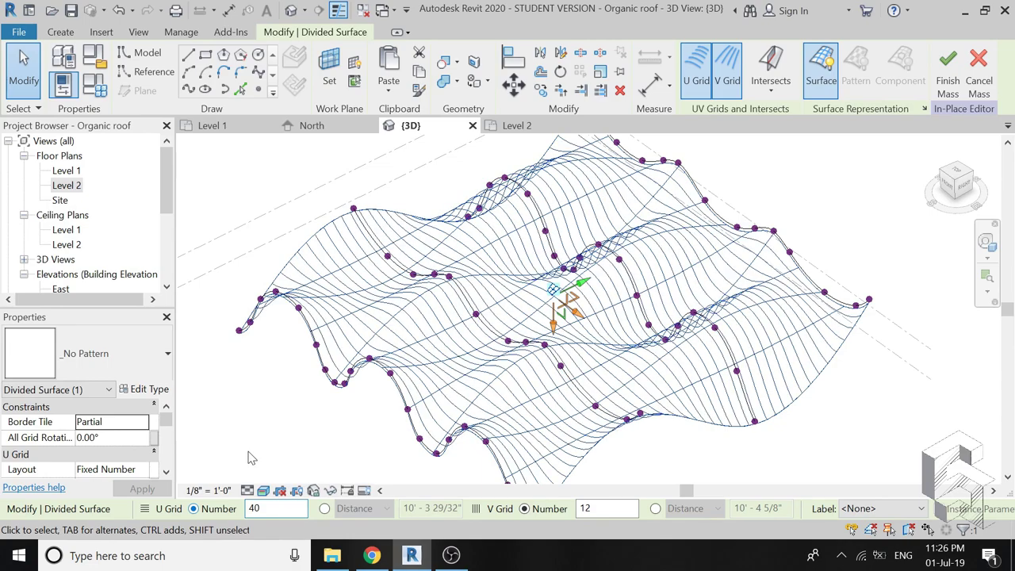
{"action": "left_click", "coordinate": [627, 507]}
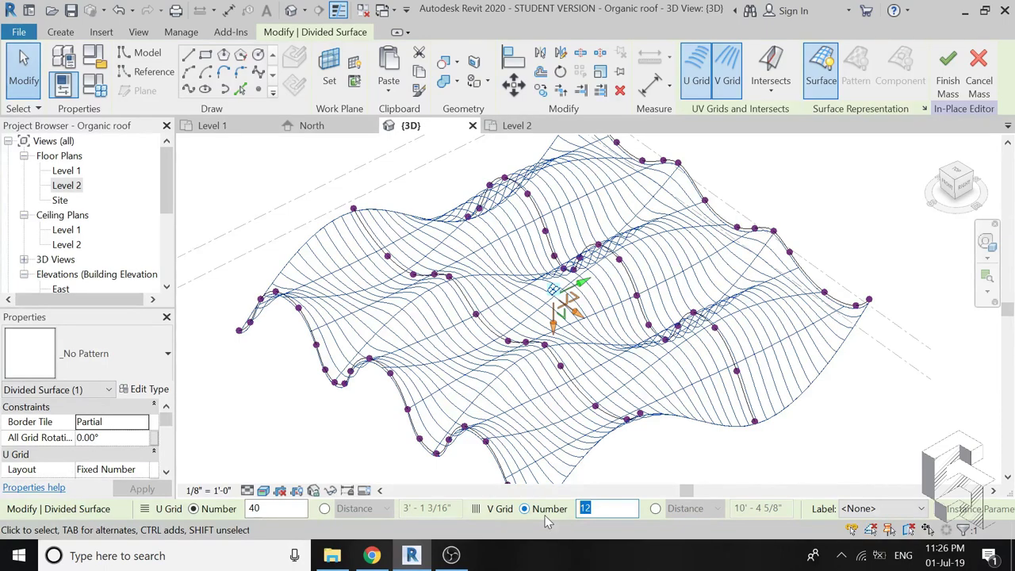
{"action": "type", "text": "40"}
{"action": "key", "text": "Return"}
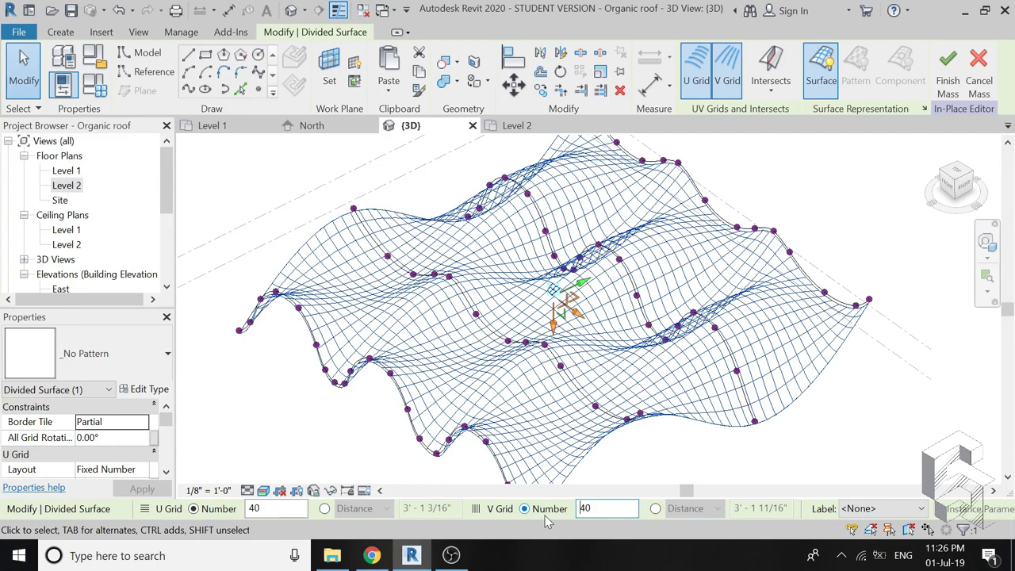
Step: Turn on Nodes in the divided surface's representation settings
{"action": "middle_click_drag", "start_coordinate": [281, 441], "coordinate": [277, 423]}
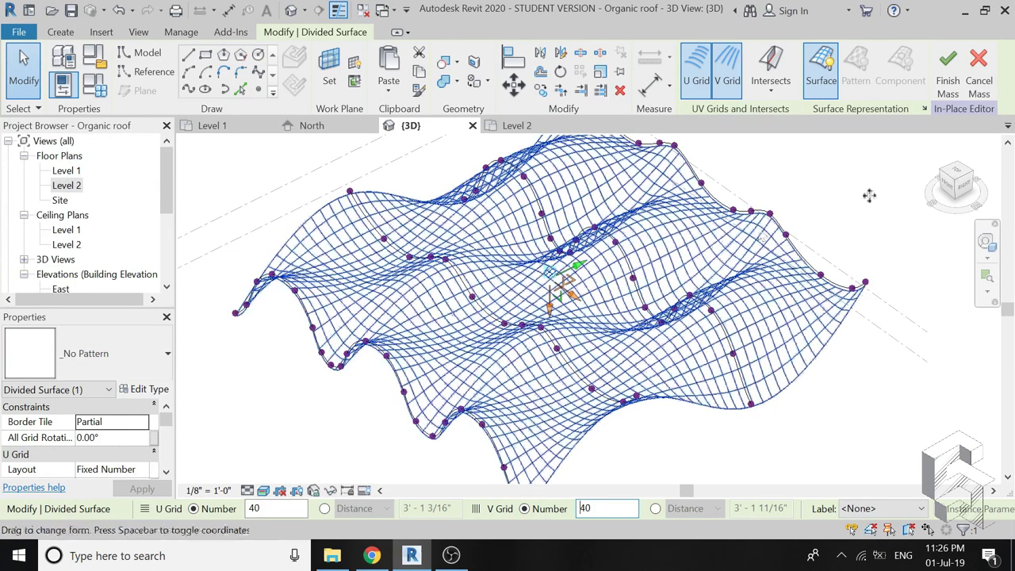
{"action": "left_click", "coordinate": [924, 109]}
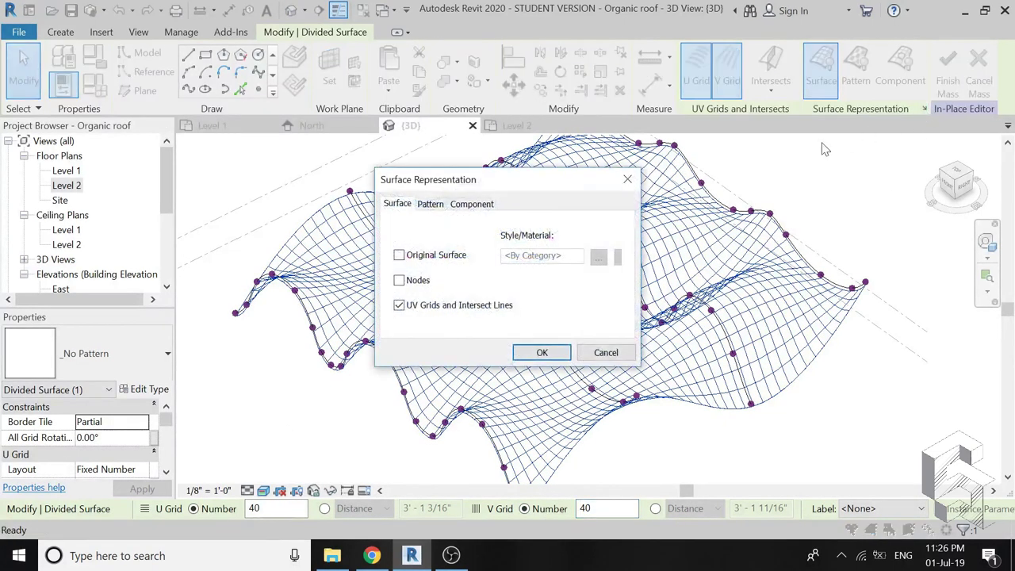
{"action": "left_click", "coordinate": [399, 280]}
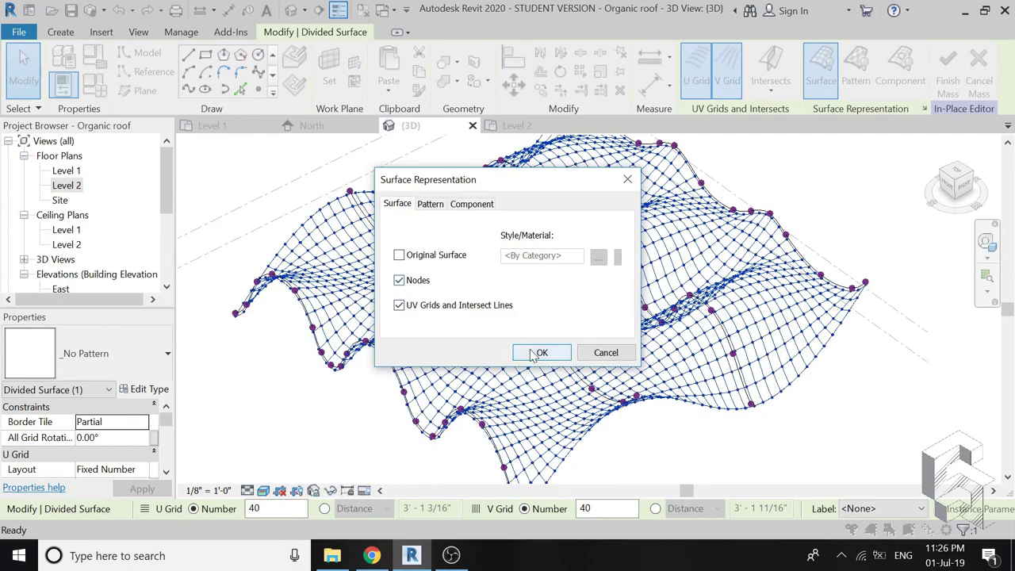
{"action": "left_click", "coordinate": [542, 352]}
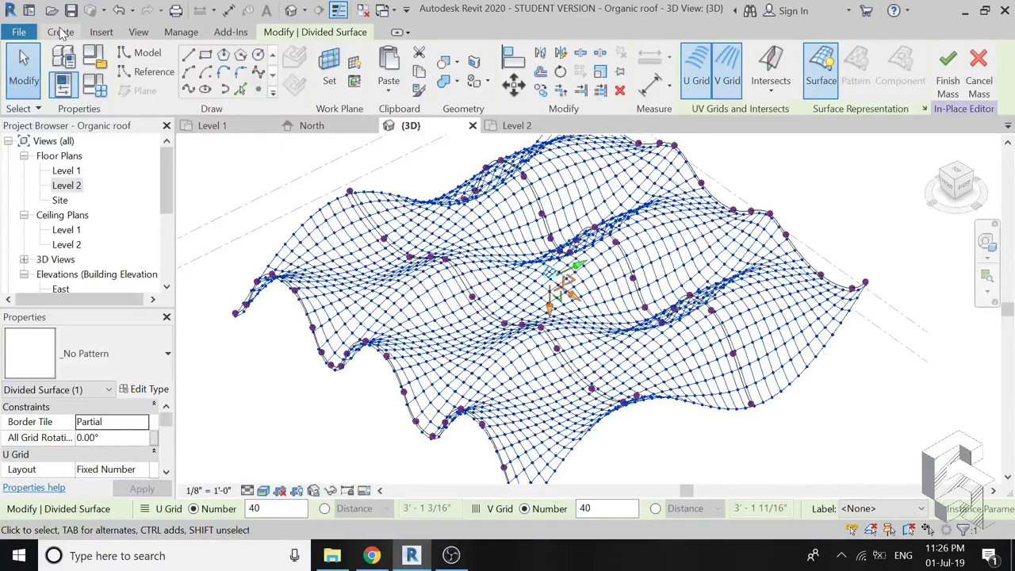
{"action": "left_click", "coordinate": [61, 32]}
{"action": "left_click", "coordinate": [427, 67]}
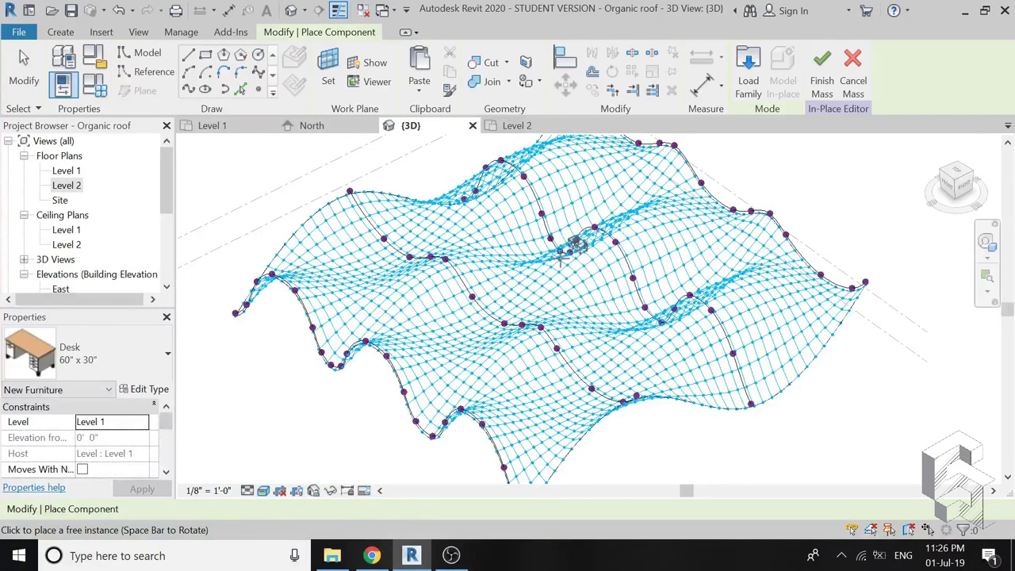
Step: Load the Try version.rfa family from the Documents folder
{"action": "left_click", "coordinate": [746, 70]}
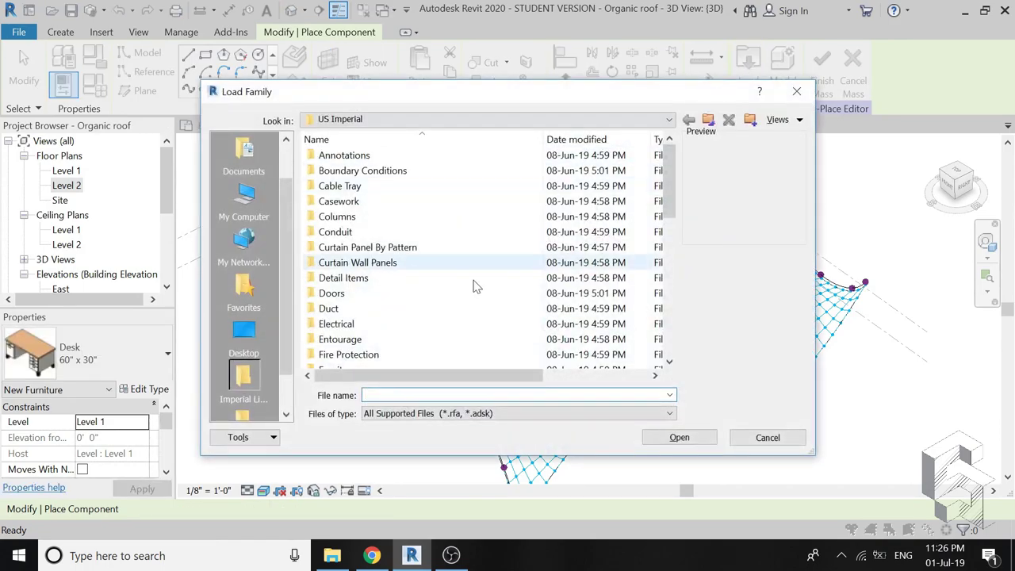
{"action": "left_click", "coordinate": [243, 158]}
{"action": "scroll", "coordinate": [401, 288], "scroll_direction": "down", "scroll_amount": 1}
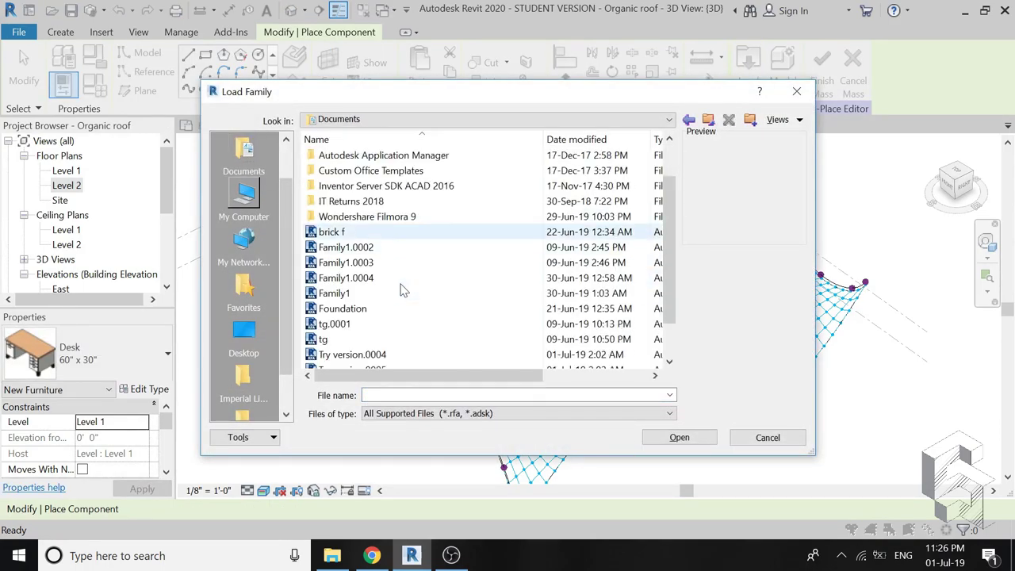
{"action": "scroll", "coordinate": [401, 288], "scroll_direction": "down", "scroll_amount": 1}
{"action": "left_click", "coordinate": [355, 359]}
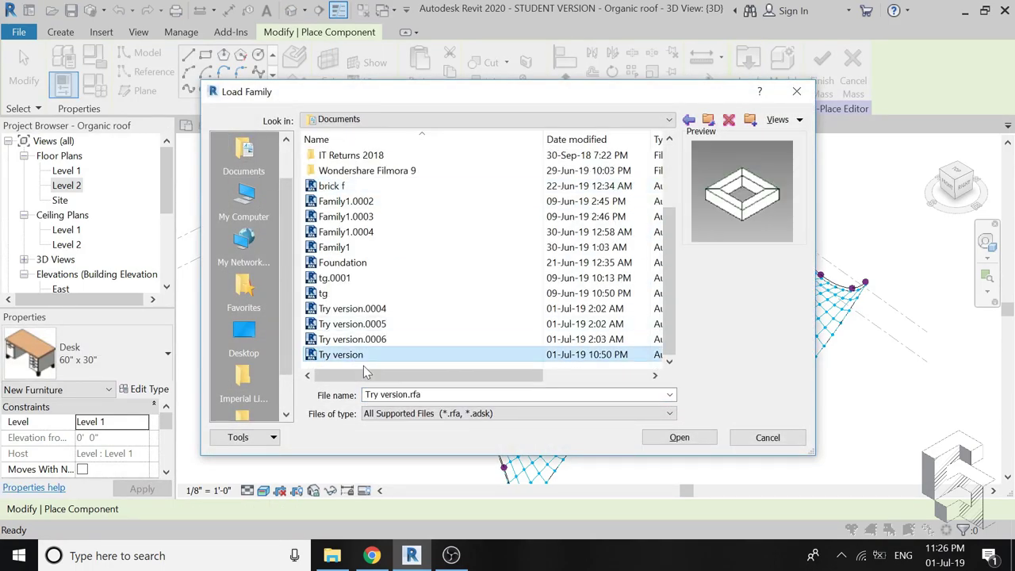
{"action": "left_click", "coordinate": [663, 441]}
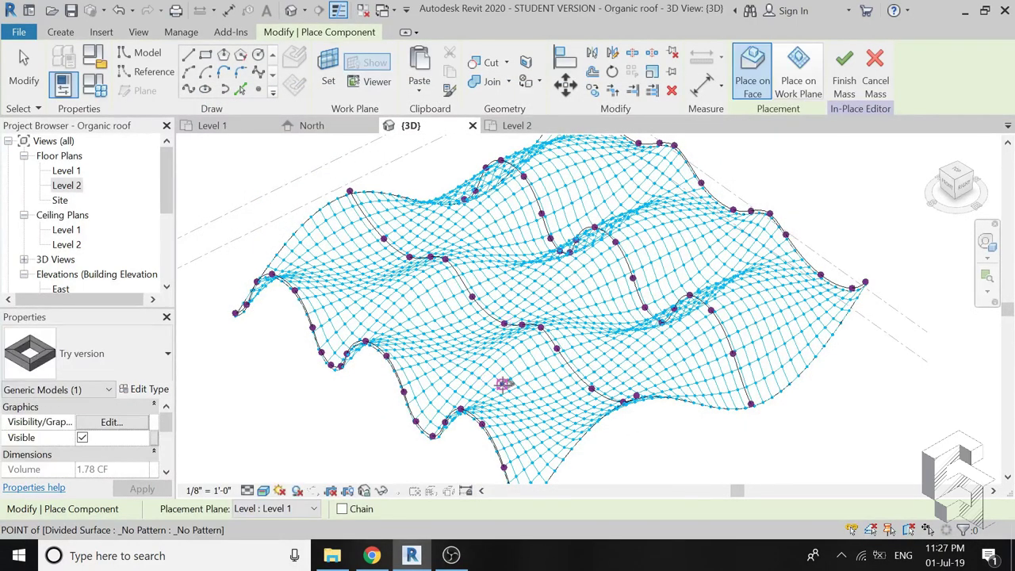
Step: Place one square Try version frame across four nodes of the roof grid
{"action": "scroll", "coordinate": [504, 382], "scroll_direction": "up", "scroll_amount": 2}
{"action": "scroll", "coordinate": [512, 389], "scroll_direction": "up", "scroll_amount": 2}
{"action": "scroll", "coordinate": [513, 387], "scroll_direction": "up", "scroll_amount": 3}
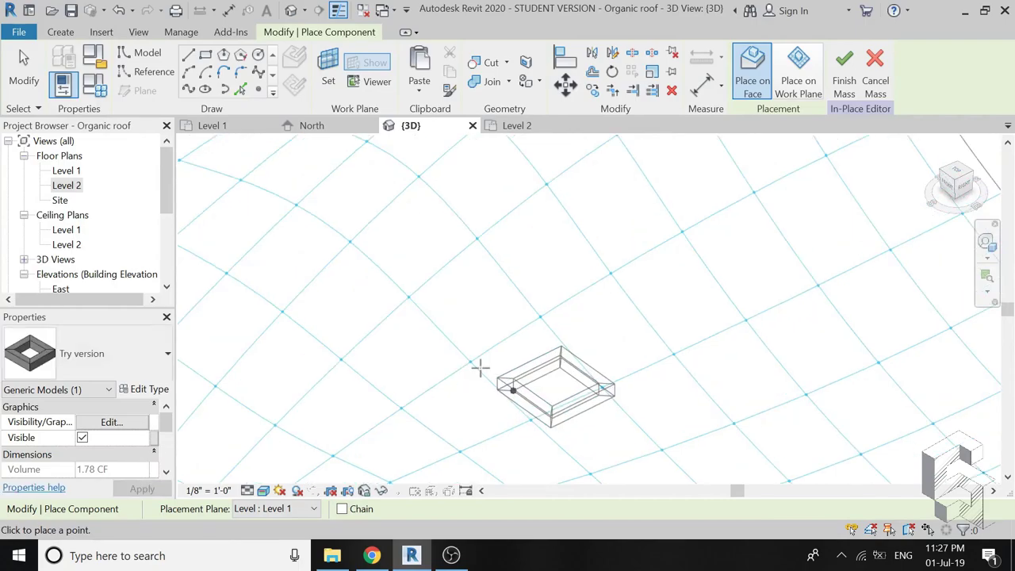
{"action": "scroll", "coordinate": [471, 359], "scroll_direction": "up", "scroll_amount": 3}
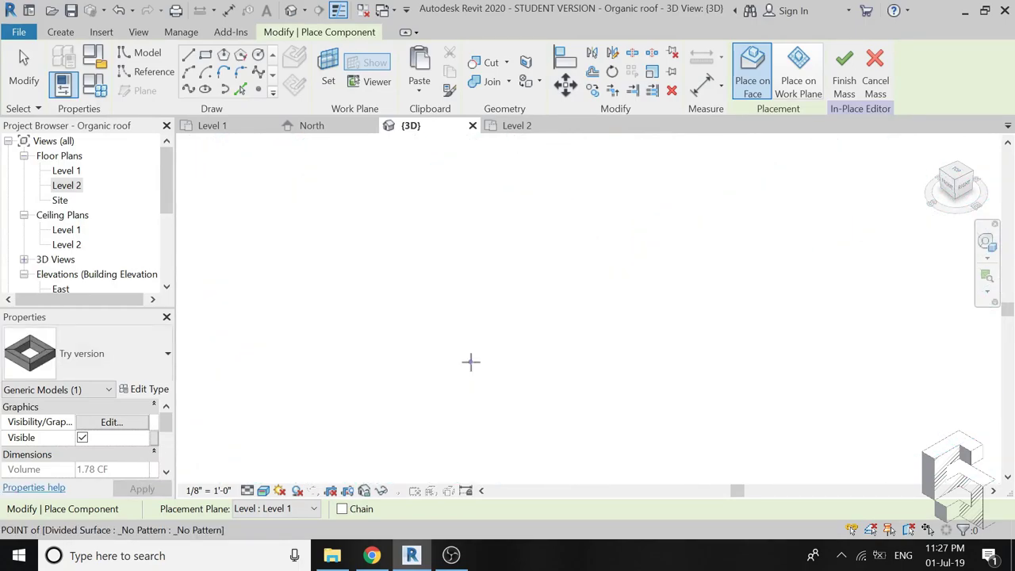
{"action": "scroll", "coordinate": [511, 341], "scroll_direction": "down", "scroll_amount": 3}
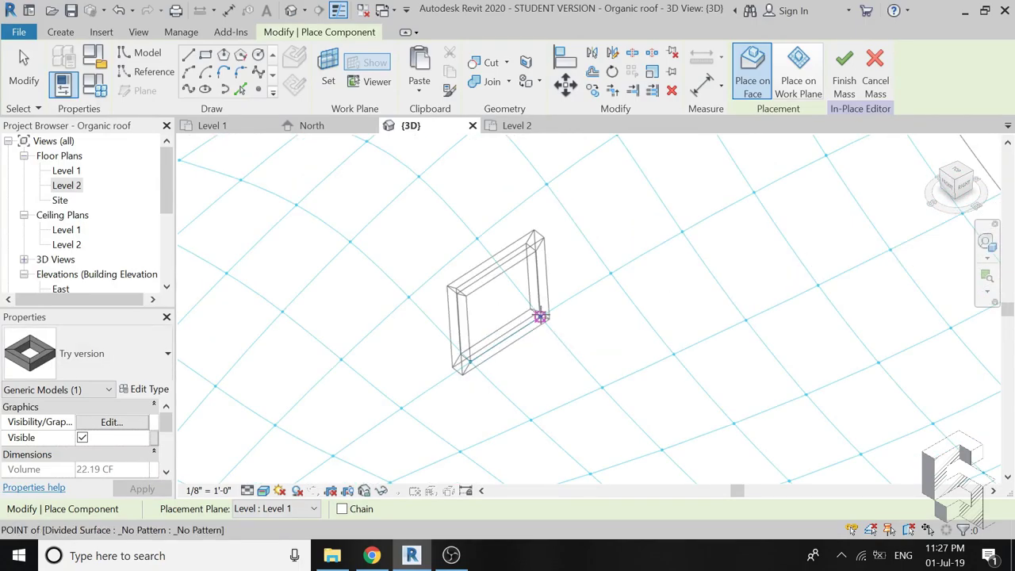
{"action": "left_click", "coordinate": [583, 365]}
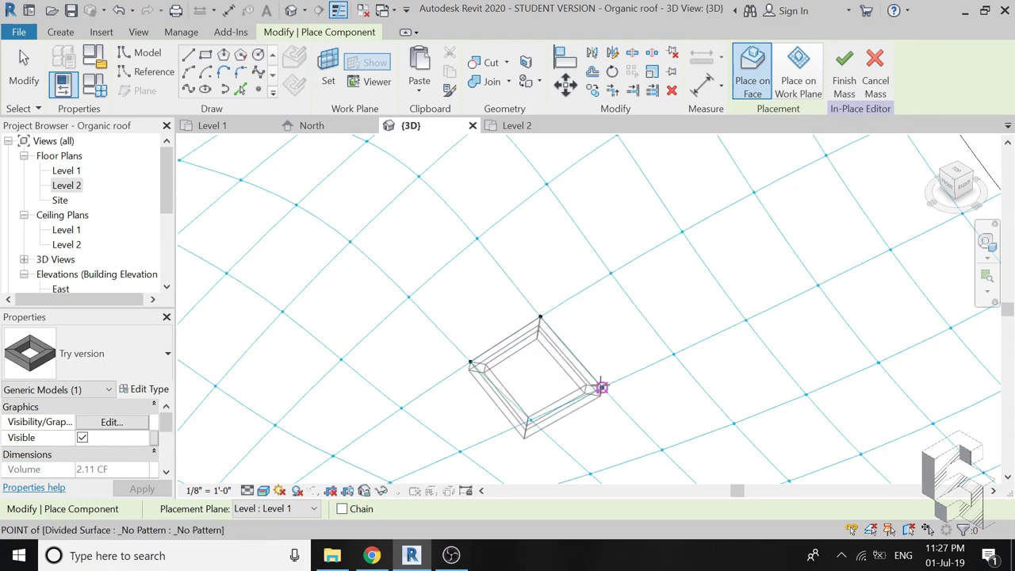
{"action": "left_click", "coordinate": [603, 388]}
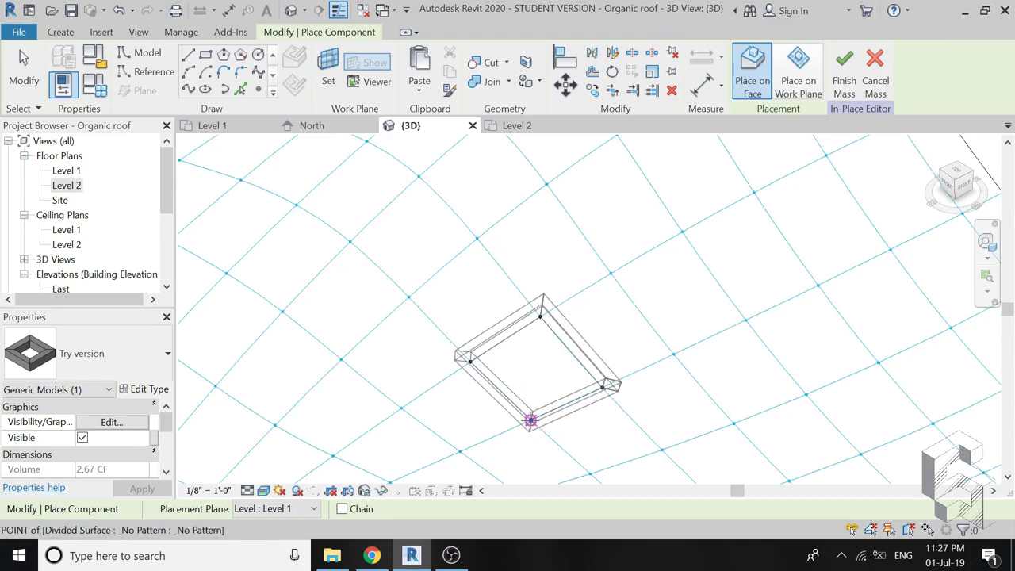
{"action": "left_click", "coordinate": [531, 420]}
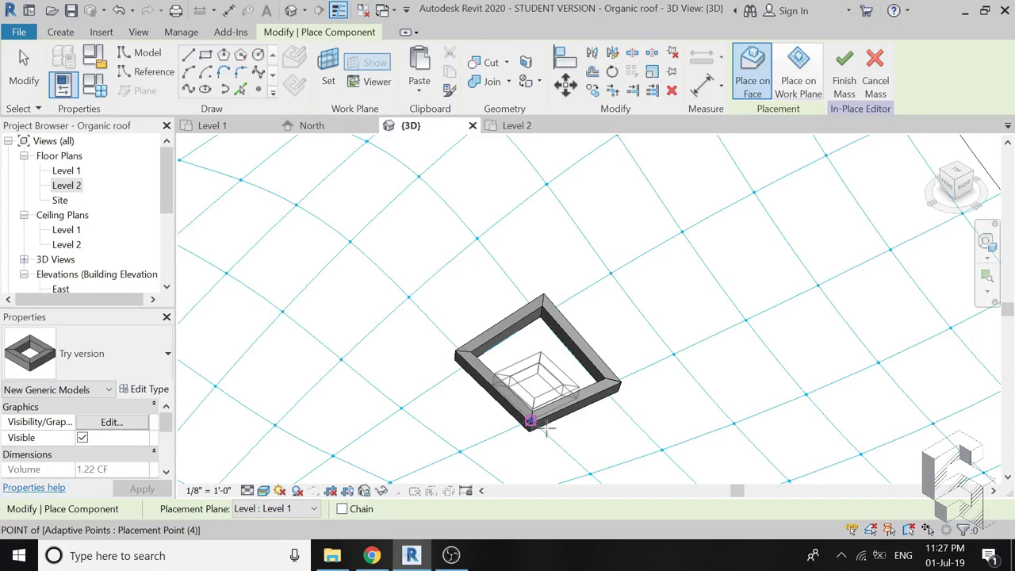
{"action": "key", "text": "Escape"}
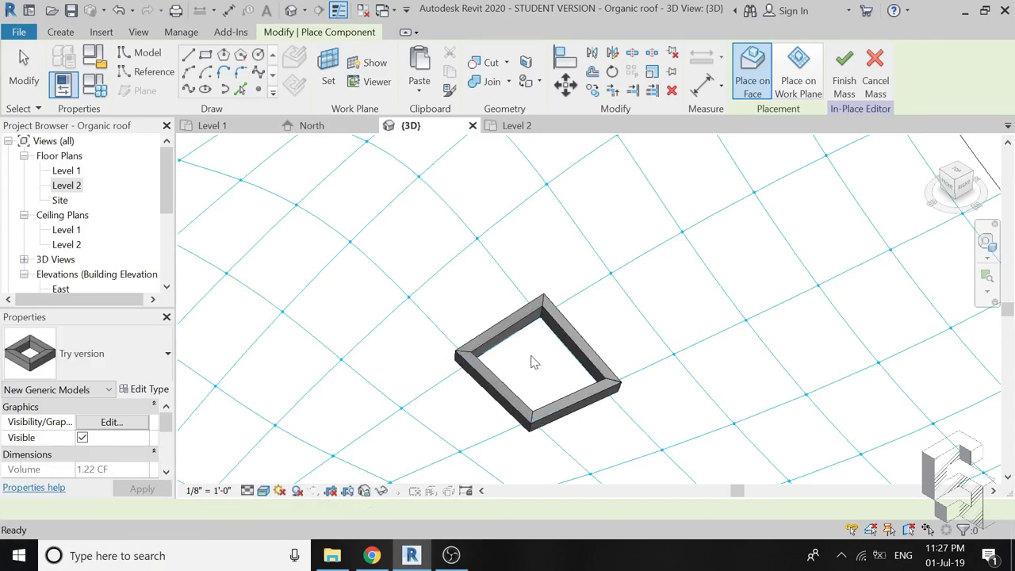
{"action": "key", "text": "Escape"}
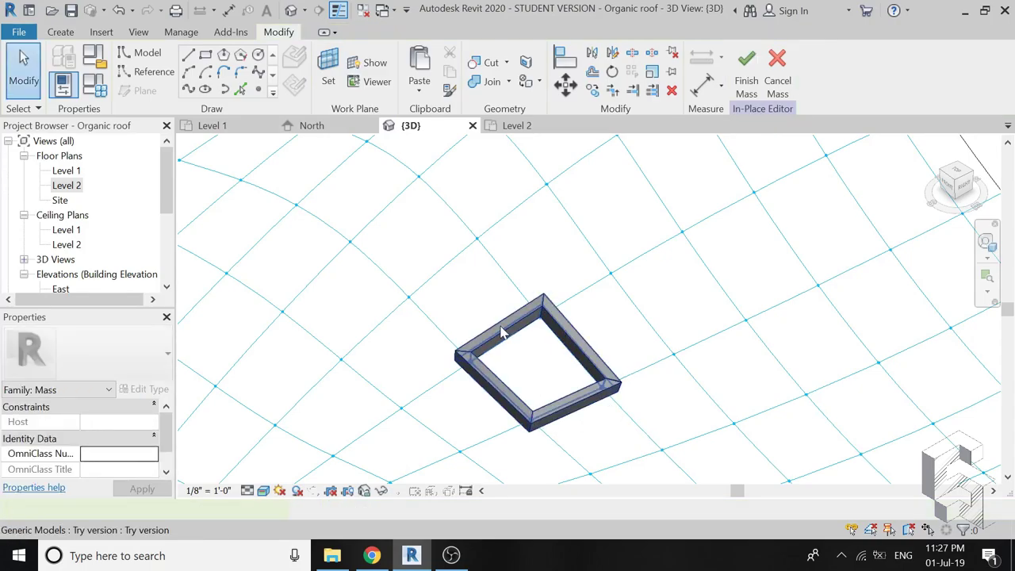
{"action": "left_click", "coordinate": [501, 333]}
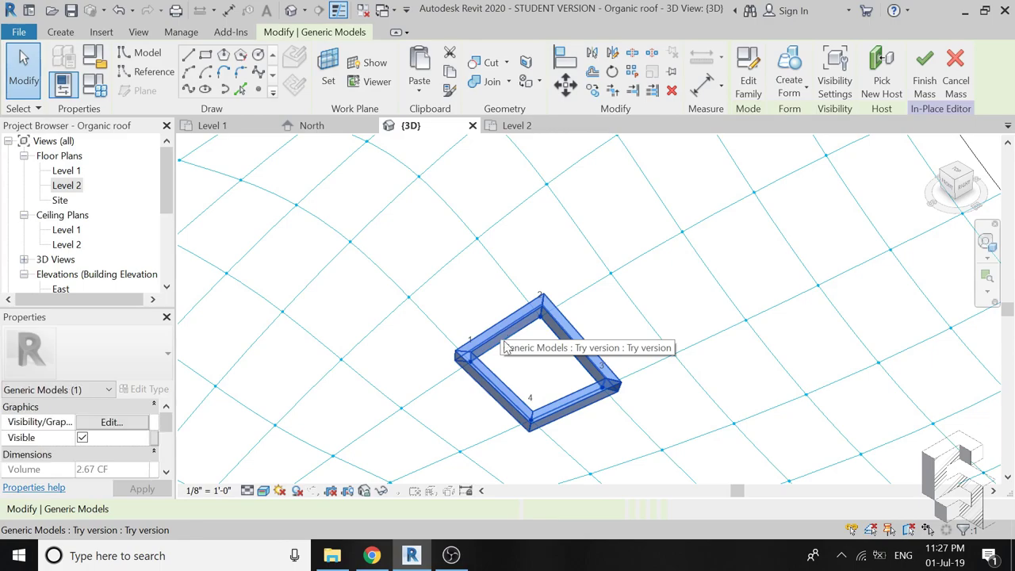
{"action": "left_click", "coordinate": [632, 72]}
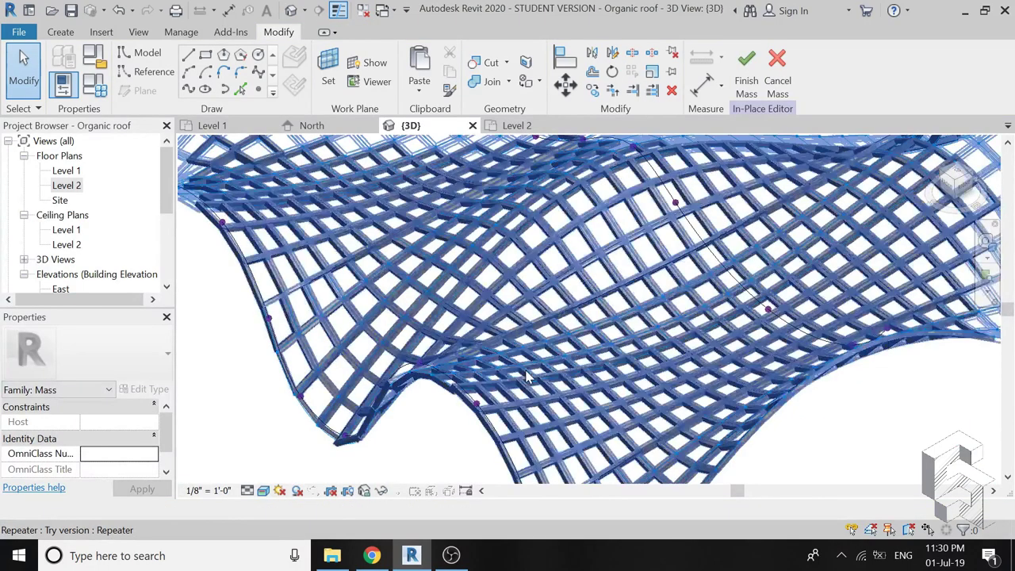
{"action": "mouse_move", "coordinate": [528, 377]}
{"action": "middle_mouse_down", "text": "shift"}
{"action": "mouse_move", "coordinate": [542, 401]}
{"action": "mouse_move", "coordinate": [394, 480]}
{"action": "mouse_move", "coordinate": [441, 450]}
{"action": "middle_mouse_up", "text": "shift"}
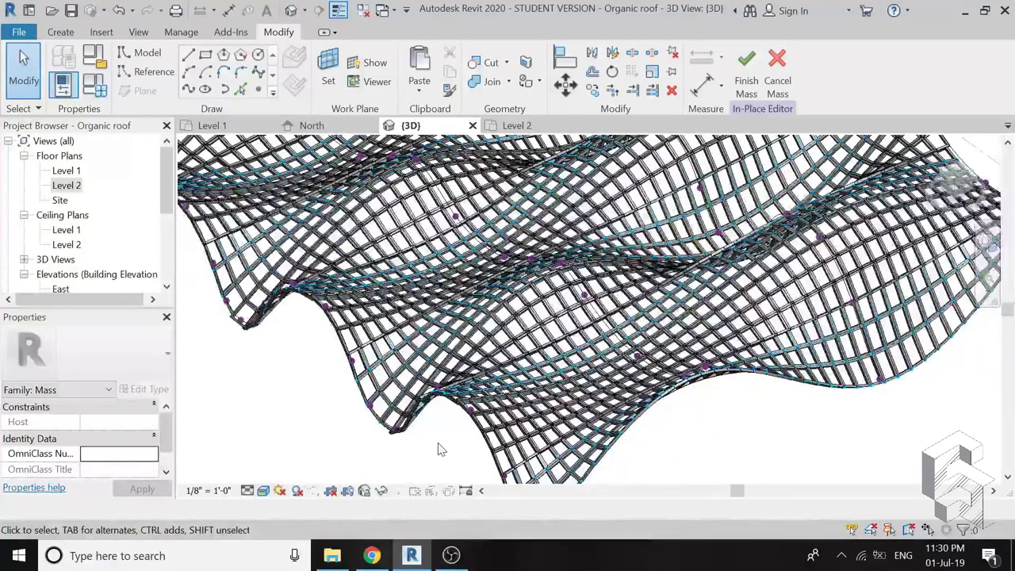
{"action": "scroll", "coordinate": [441, 450], "scroll_direction": "down", "scroll_amount": 3}
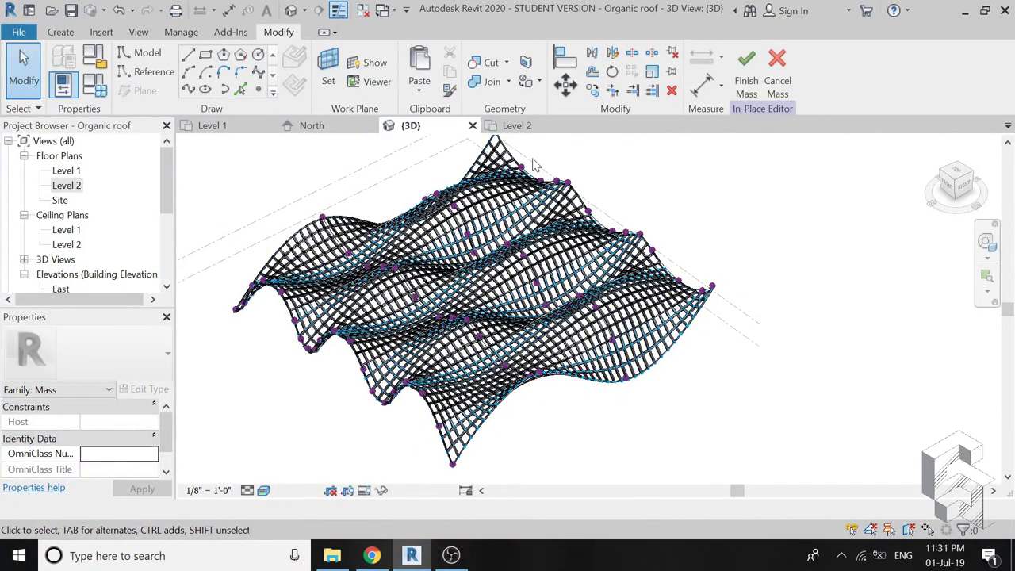
{"action": "scroll", "coordinate": [533, 163], "scroll_direction": "up", "scroll_amount": 3}
{"action": "scroll", "coordinate": [533, 163], "scroll_direction": "up", "scroll_amount": 2}
{"action": "scroll", "coordinate": [530, 191], "scroll_direction": "up", "scroll_amount": 1}
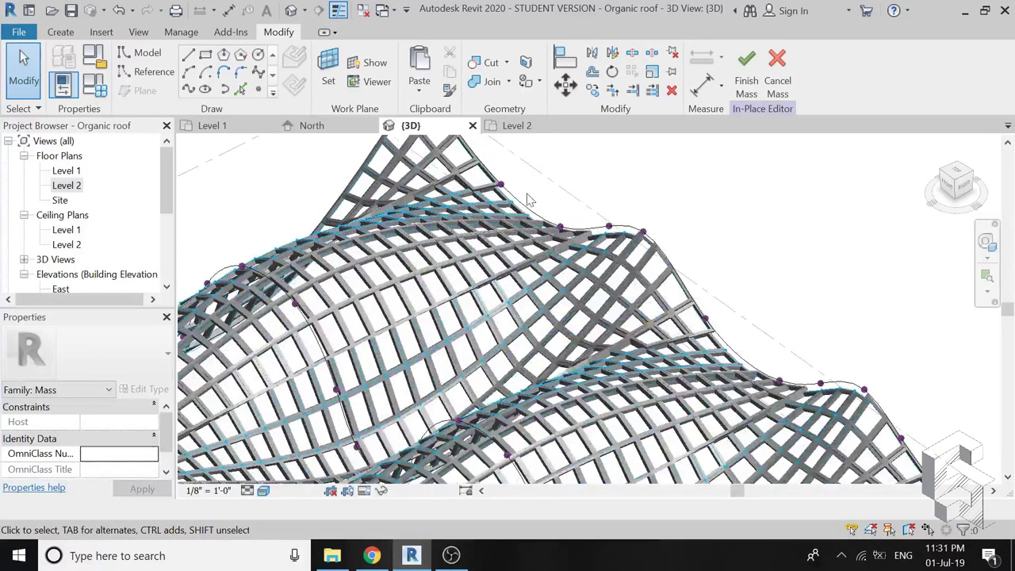
Step: Select the four wavy profile curves and loft them into a solid form
{"action": "left_click", "coordinate": [524, 205]}
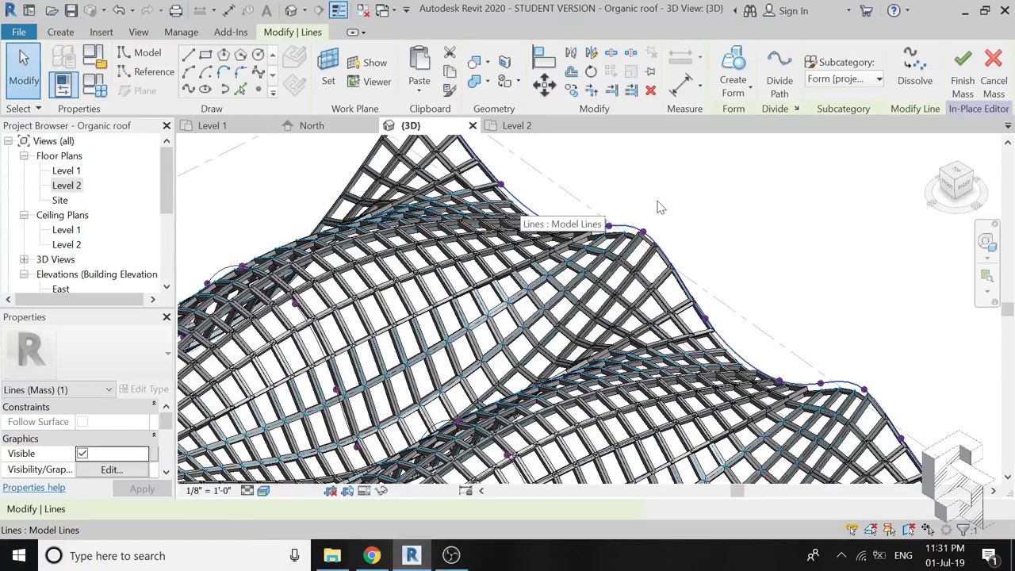
{"action": "middle_click_drag", "start_coordinate": [829, 199], "coordinate": [792, 218], "text": "shift"}
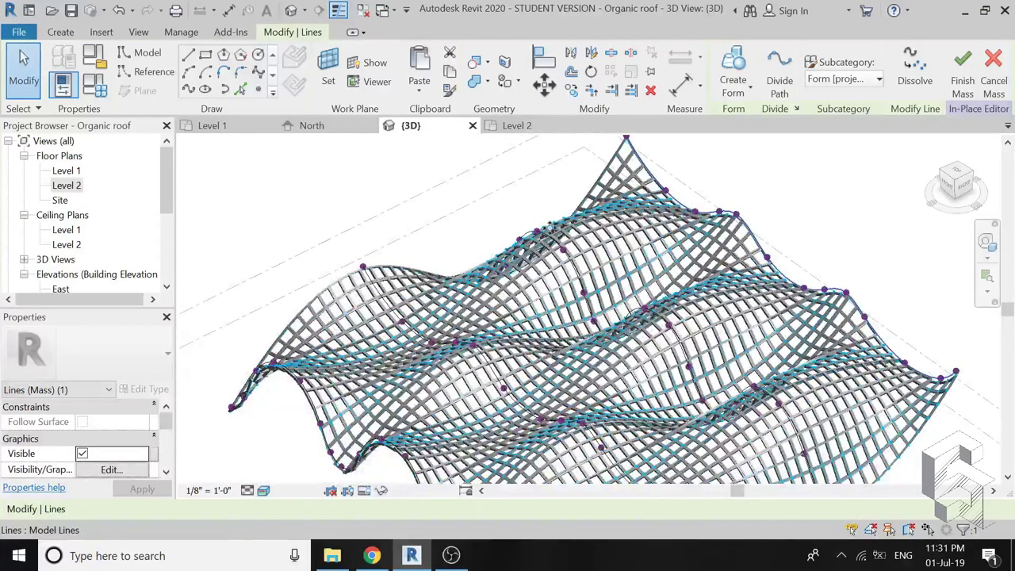
{"action": "scroll", "coordinate": [528, 230], "scroll_direction": "up", "scroll_amount": 2}
{"action": "scroll", "coordinate": [527, 236], "scroll_direction": "up", "scroll_amount": 1}
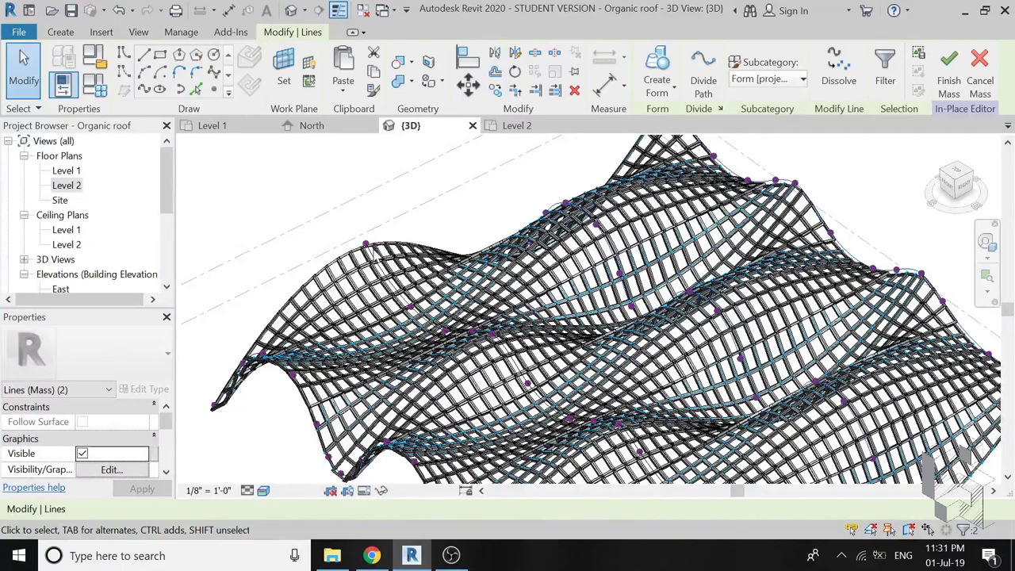
{"action": "scroll", "coordinate": [374, 260], "scroll_direction": "up", "scroll_amount": 2}
{"action": "scroll", "coordinate": [371, 262], "scroll_direction": "up", "scroll_amount": 2}
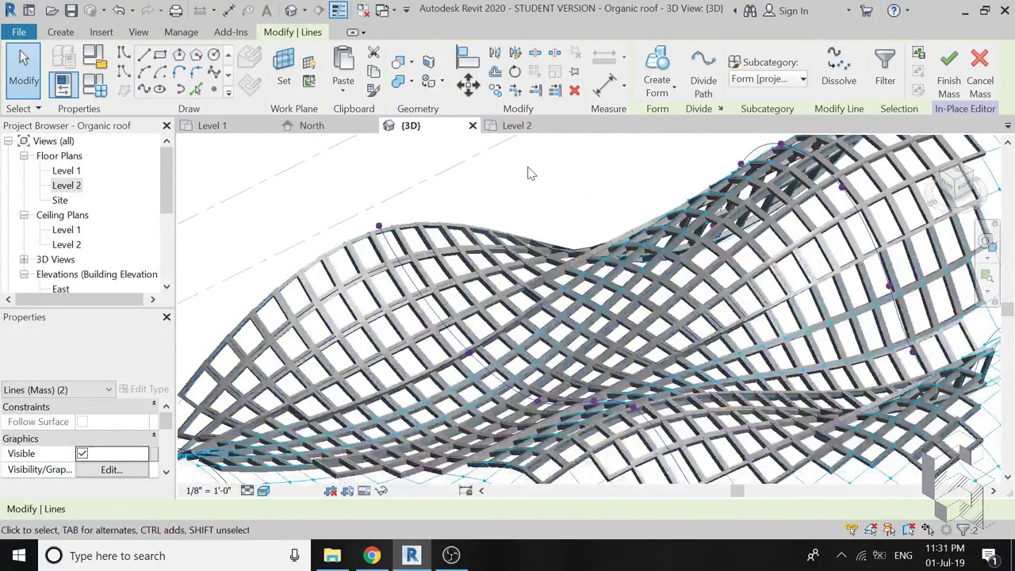
{"action": "middle_click_drag", "start_coordinate": [531, 174], "coordinate": [277, 367], "text": "shift"}
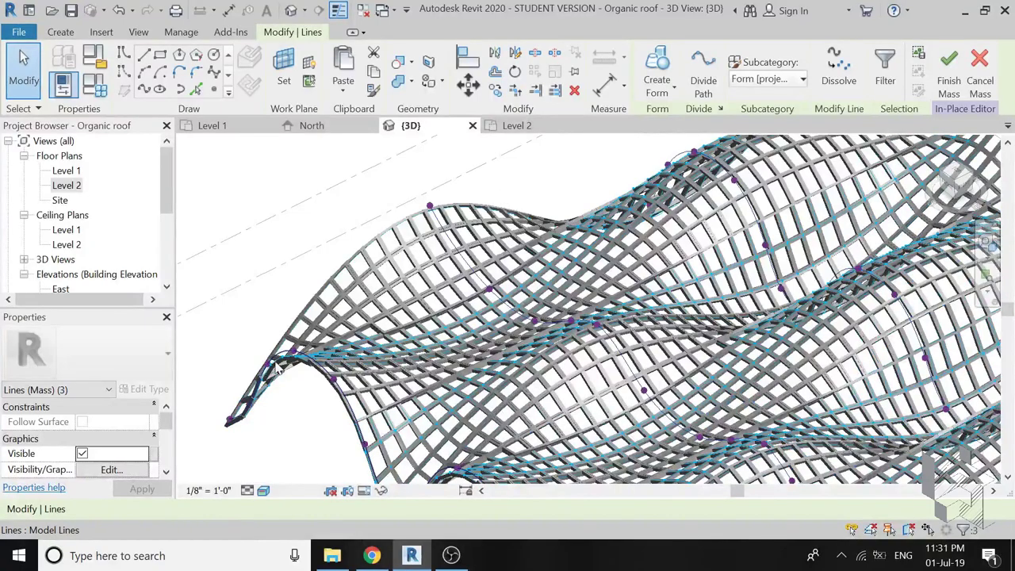
{"action": "scroll", "coordinate": [281, 360], "scroll_direction": "up", "scroll_amount": 4}
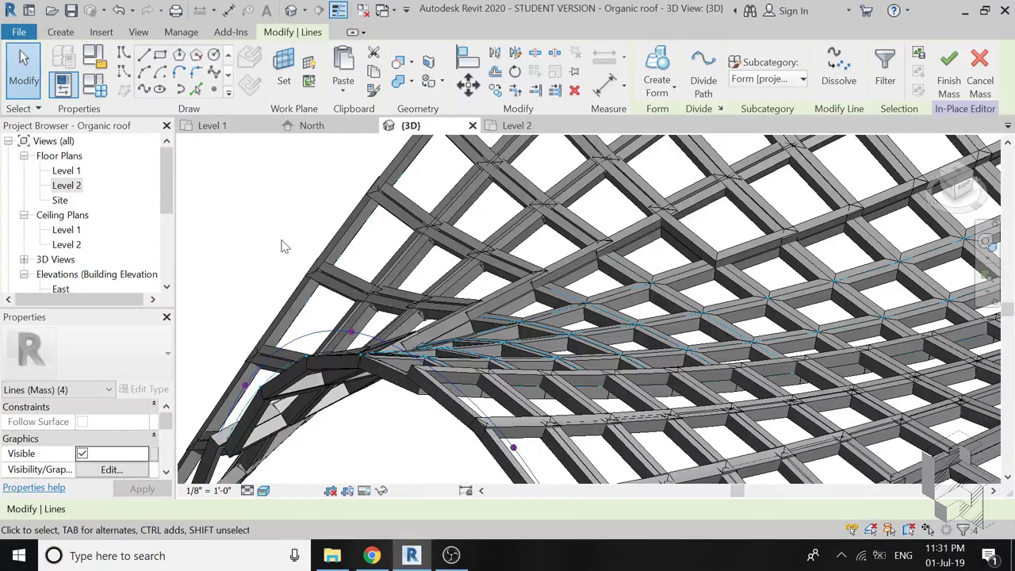
{"action": "scroll", "coordinate": [282, 246], "scroll_direction": "down", "scroll_amount": 3}
{"action": "middle_click_drag", "start_coordinate": [283, 245], "coordinate": [334, 369], "text": "shift"}
{"action": "scroll", "coordinate": [334, 369], "scroll_direction": "down", "scroll_amount": 2}
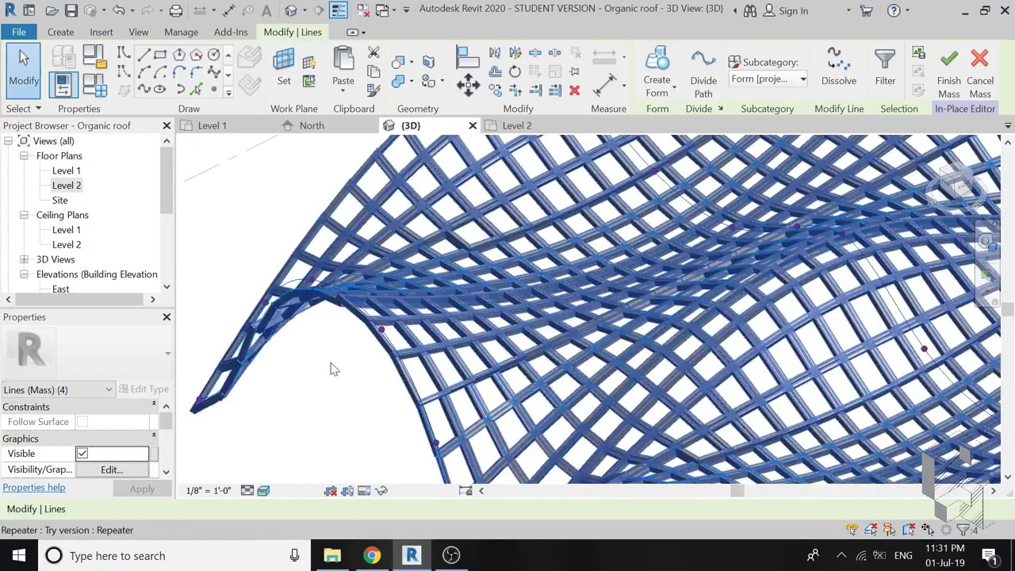
{"action": "scroll", "coordinate": [334, 369], "scroll_direction": "down", "scroll_amount": 3}
{"action": "scroll", "coordinate": [334, 369], "scroll_direction": "down", "scroll_amount": 2}
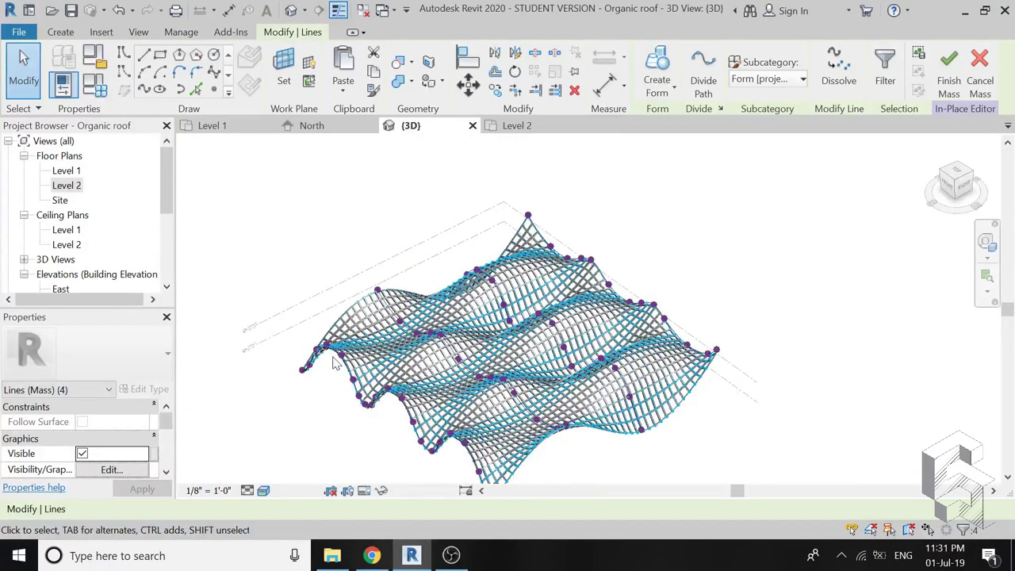
{"action": "scroll", "coordinate": [336, 363], "scroll_direction": "up", "scroll_amount": 1}
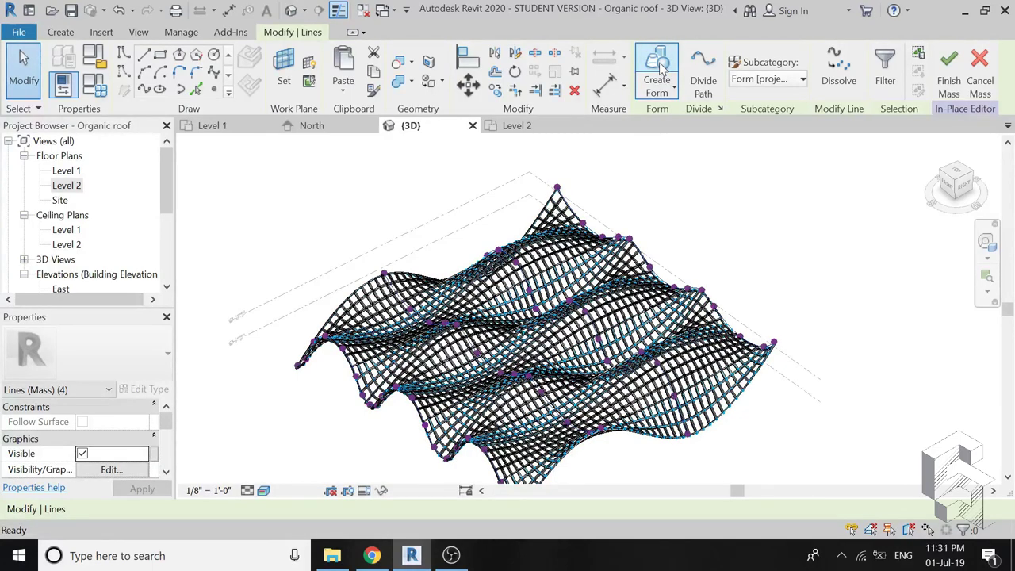
{"action": "left_click", "coordinate": [663, 67]}
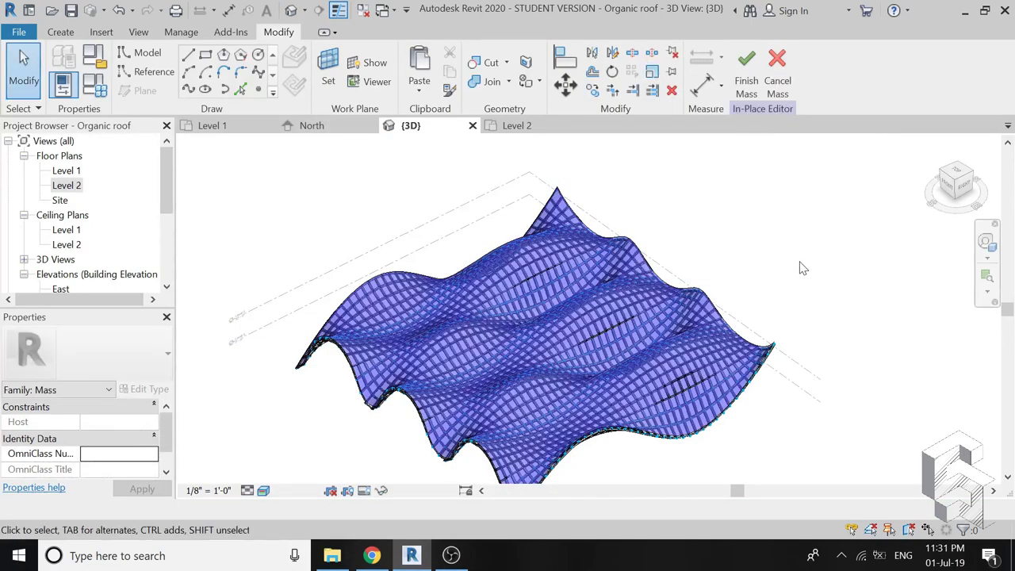
Step: Finish the in-place mass and change the view's visual style
{"action": "left_click", "coordinate": [746, 75]}
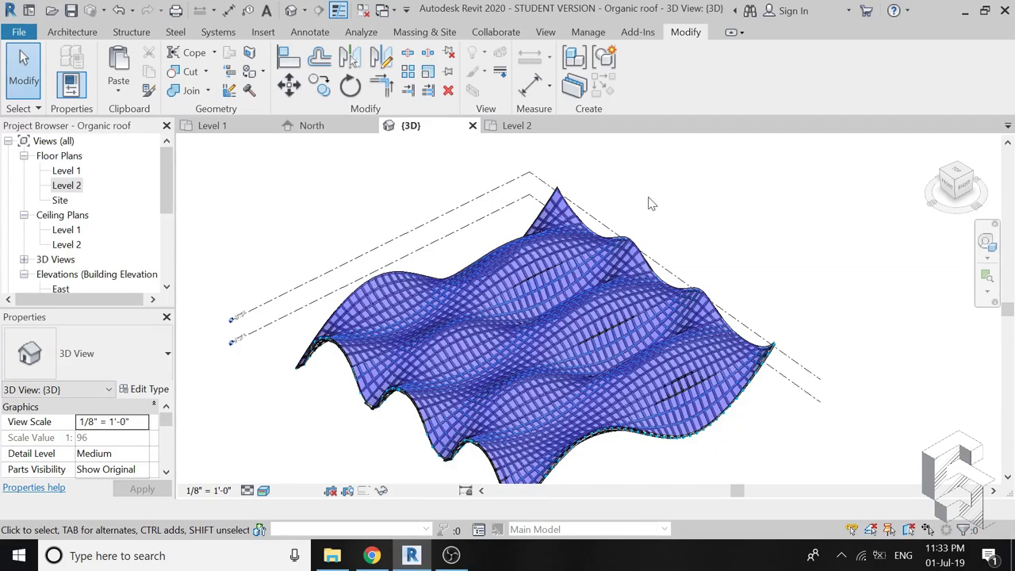
{"action": "left_click", "coordinate": [263, 490]}
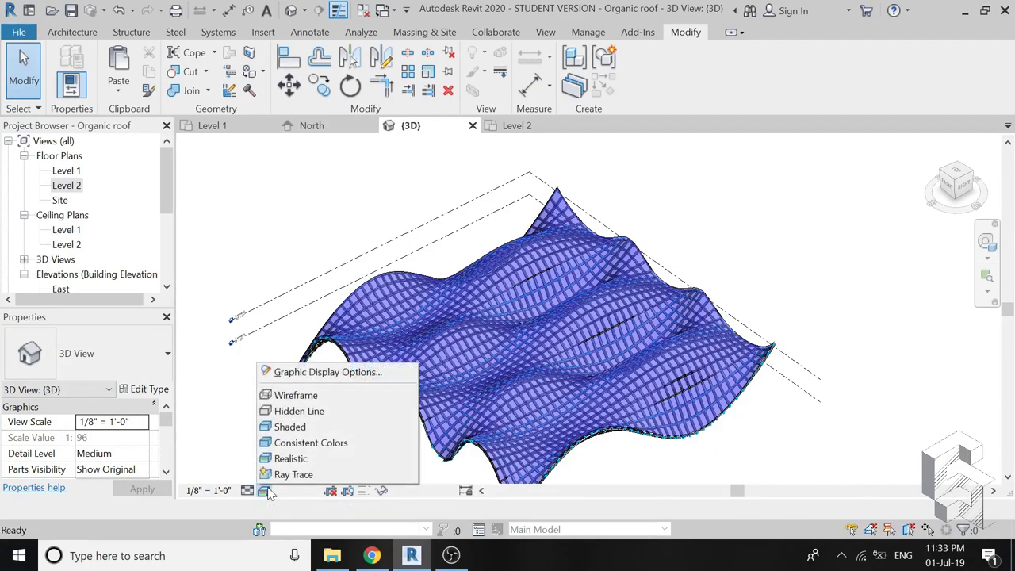
{"action": "left_click", "coordinate": [262, 459]}
{"action": "left_click", "coordinate": [333, 357]}
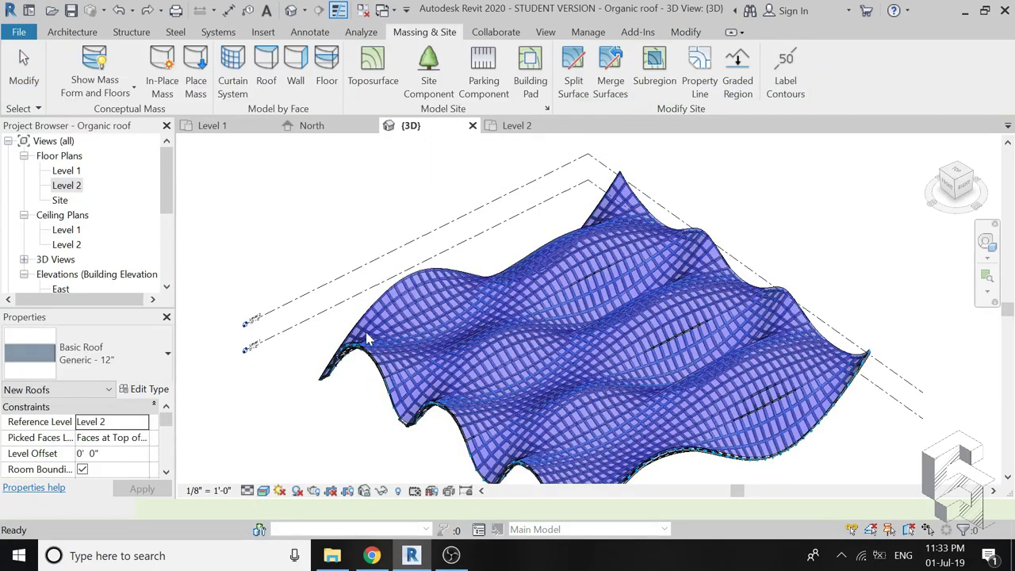
{"action": "key", "text": "Escape"}
Step: Create a Basic Roof Generic - 12" by face on the wavy mass surface
{"action": "left_click", "coordinate": [266, 67]}
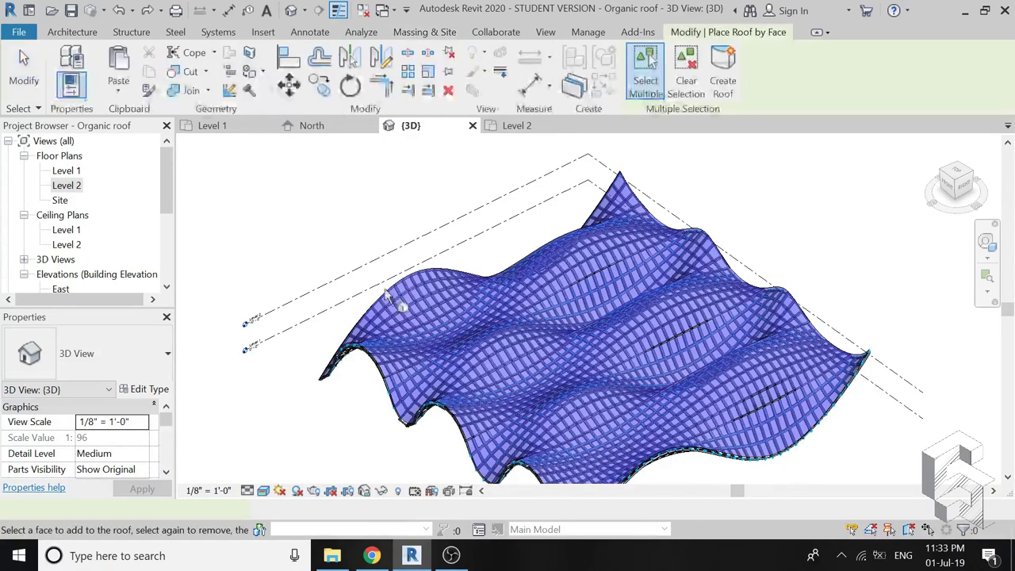
{"action": "scroll", "coordinate": [397, 300], "scroll_direction": "up", "scroll_amount": 2}
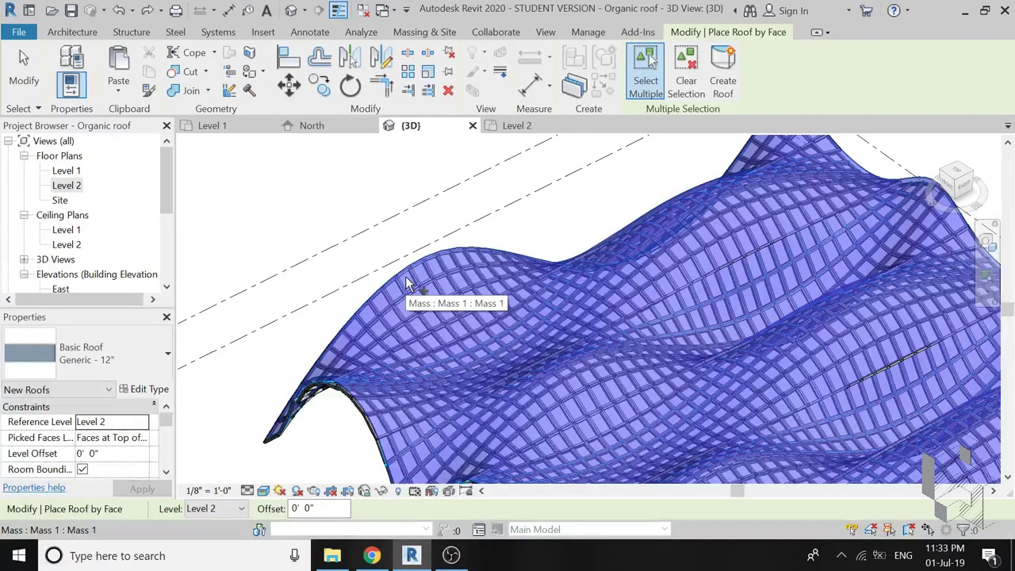
{"action": "left_click", "coordinate": [406, 283]}
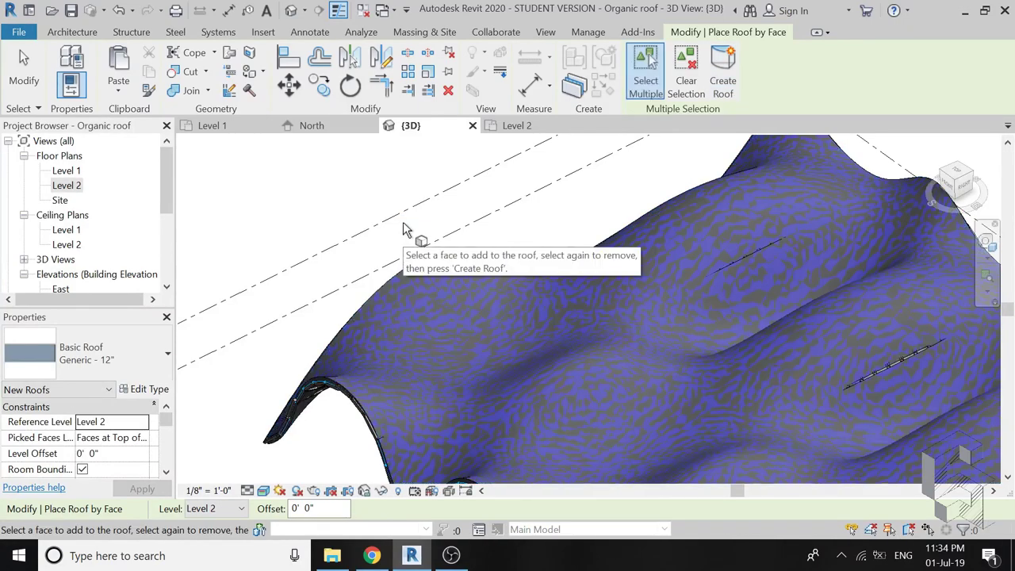
{"action": "key", "text": "Escape"}
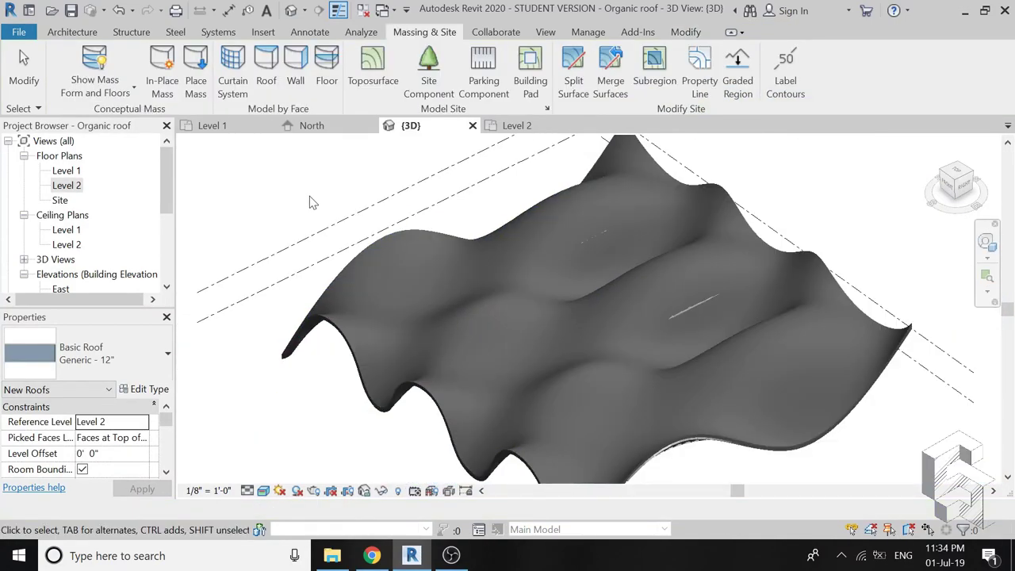
Step: Re-centre and orbit around the wavy roof with the SteeringWheel, then open the Level 1 plan
{"action": "key", "text": "Escape"}
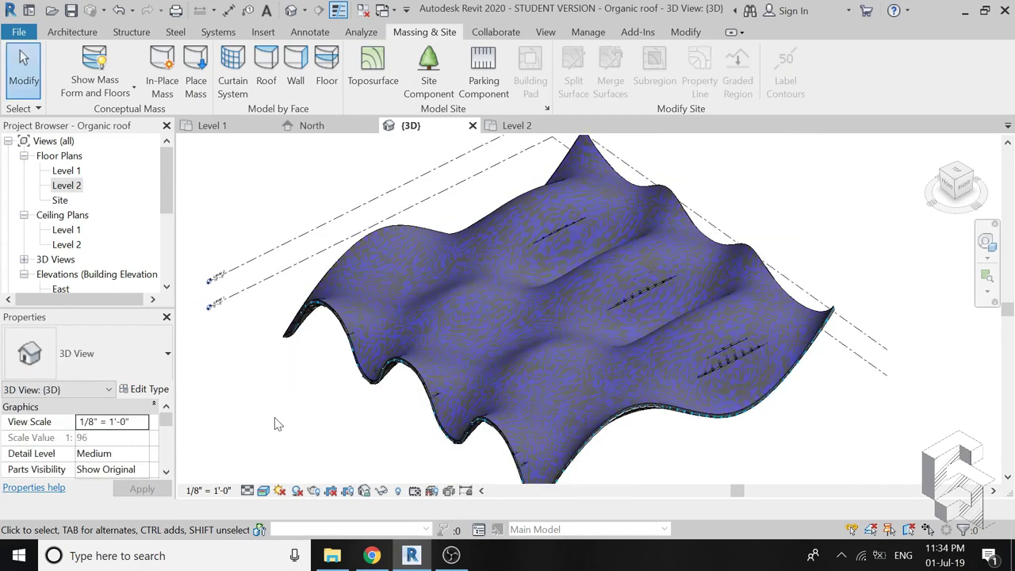
{"action": "left_click", "coordinate": [986, 242]}
{"action": "left_click", "coordinate": [417, 233]}
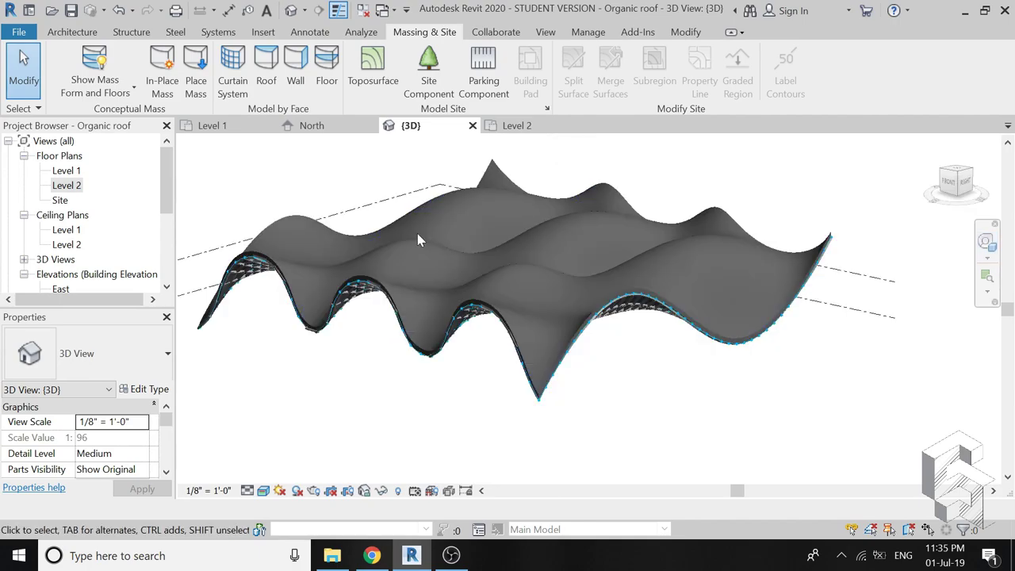
{"action": "left_click", "coordinate": [986, 242]}
{"action": "left_click_drag", "start_coordinate": [966, 262], "coordinate": [607, 276]}
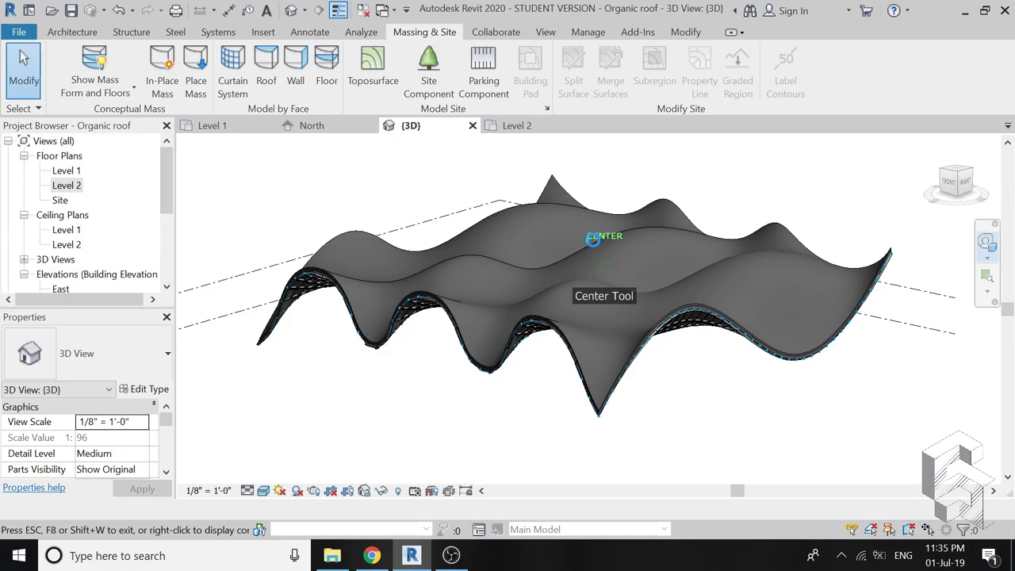
{"action": "left_click_drag", "start_coordinate": [594, 240], "coordinate": [603, 242]}
{"action": "left_click_drag", "start_coordinate": [645, 304], "coordinate": [826, 279]}
{"action": "key", "text": "Escape"}
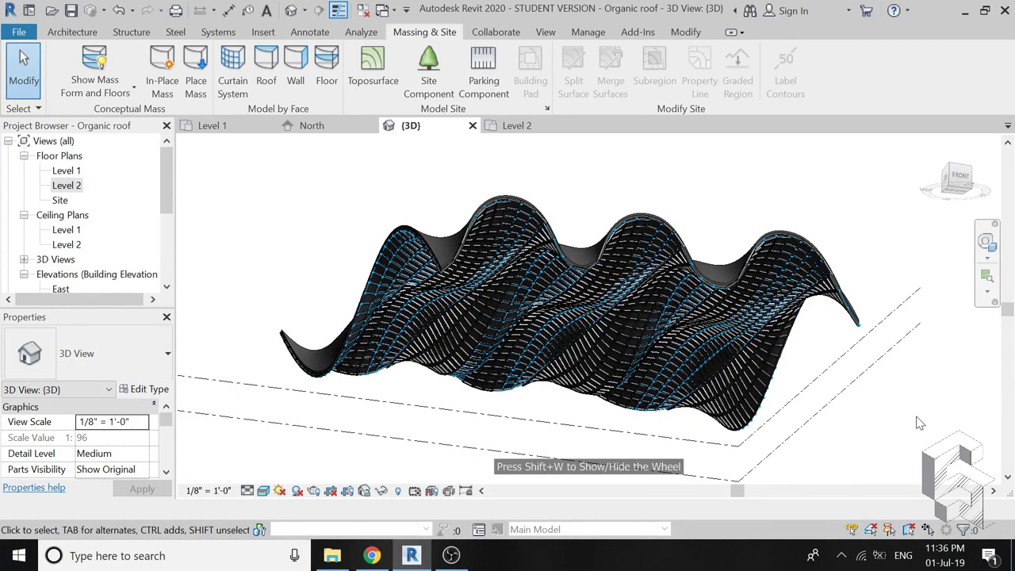
{"action": "left_click", "coordinate": [75, 172]}
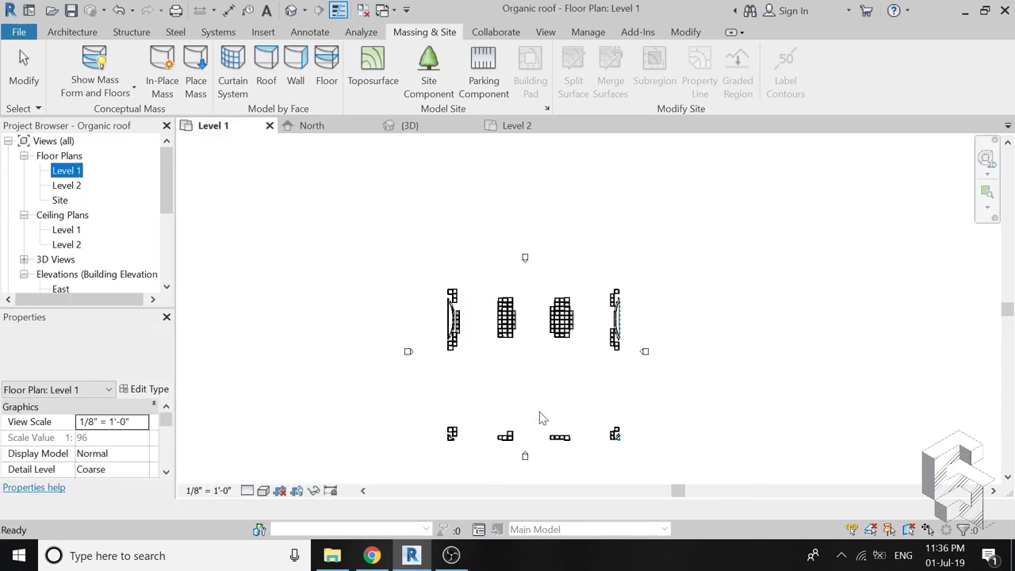
Step: Draw a closed rectangle of four Generic 8" walls, 20' high, on Level 1
{"action": "scroll", "coordinate": [543, 432], "scroll_direction": "up", "scroll_amount": 2}
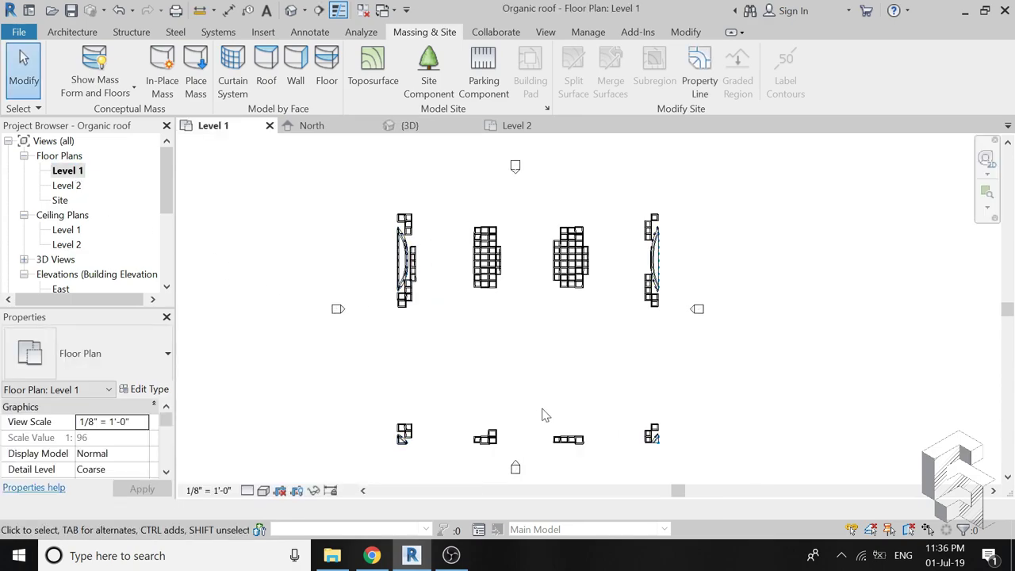
{"action": "left_click", "coordinate": [72, 32]}
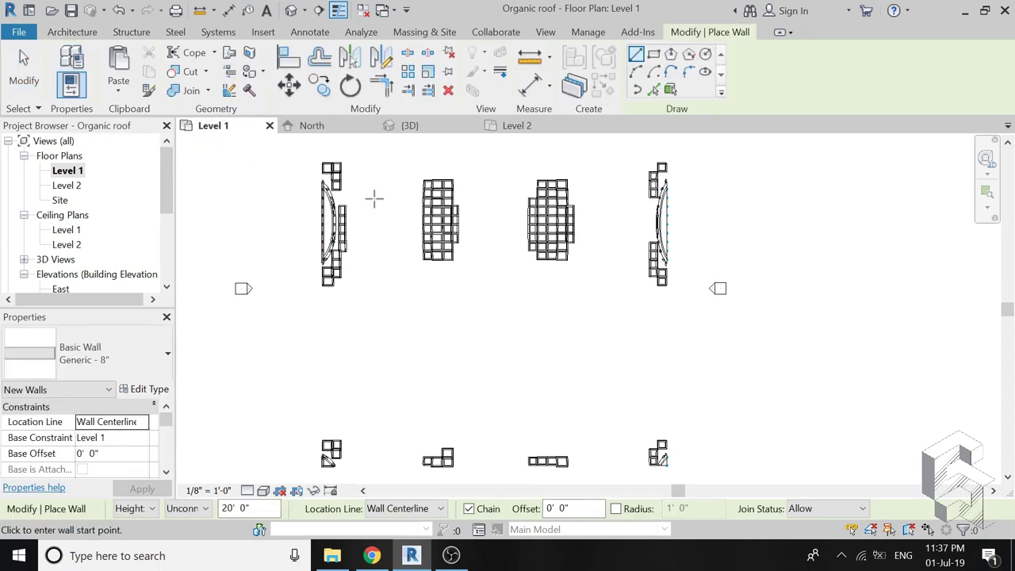
{"action": "left_click", "coordinate": [370, 193]}
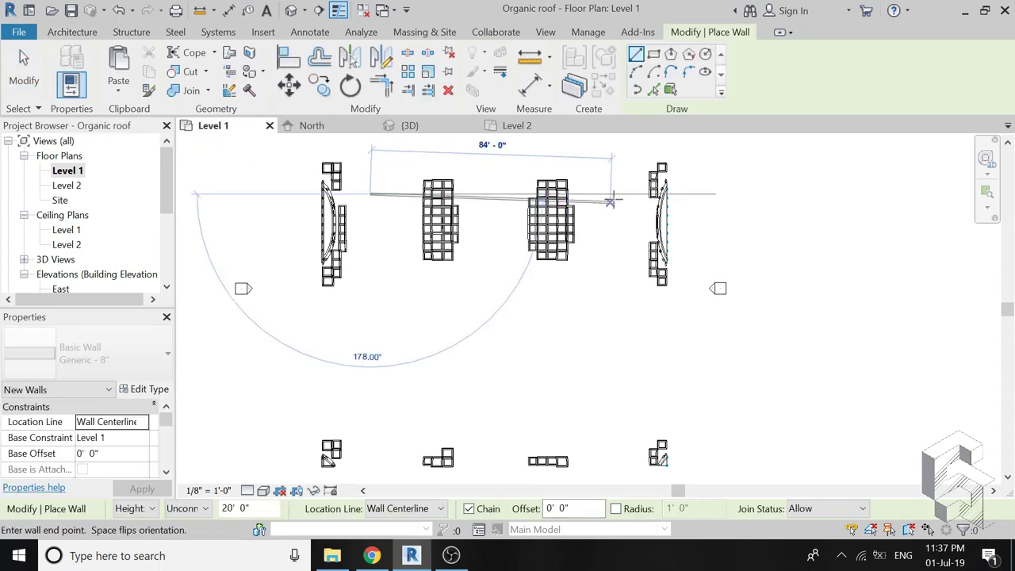
{"action": "left_click", "coordinate": [622, 193]}
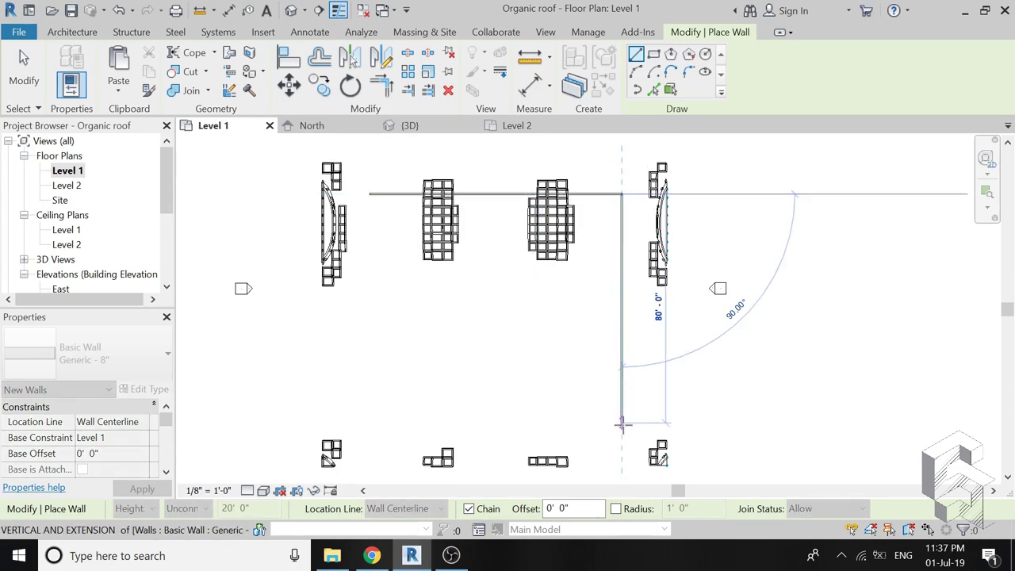
{"action": "left_click", "coordinate": [623, 433]}
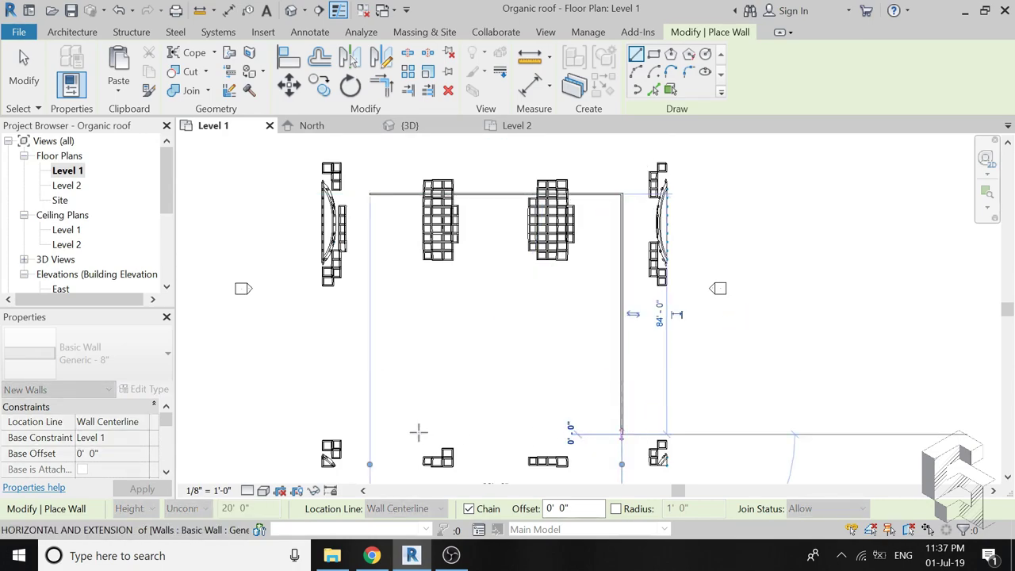
{"action": "left_click", "coordinate": [369, 434]}
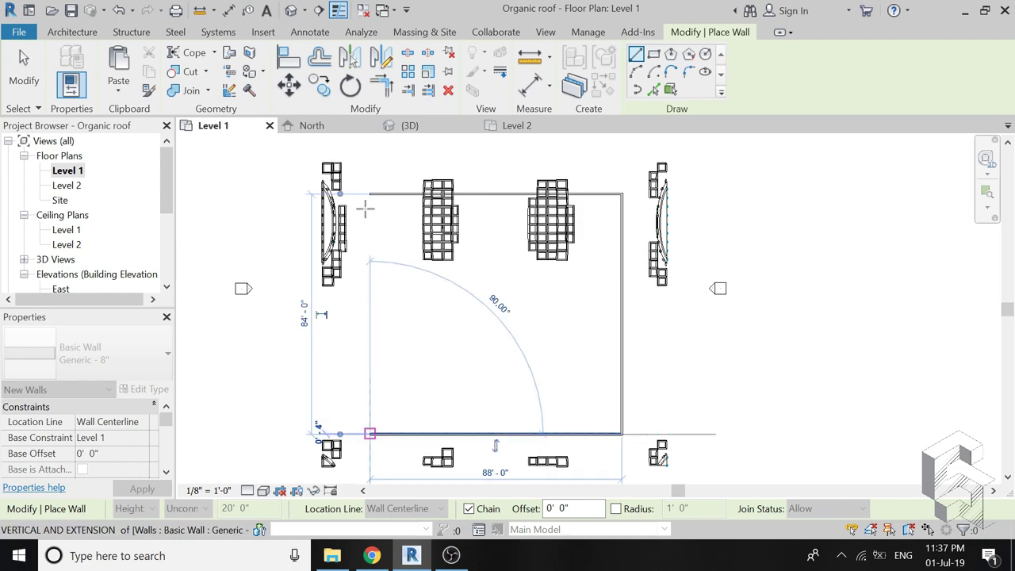
{"action": "left_click", "coordinate": [370, 194]}
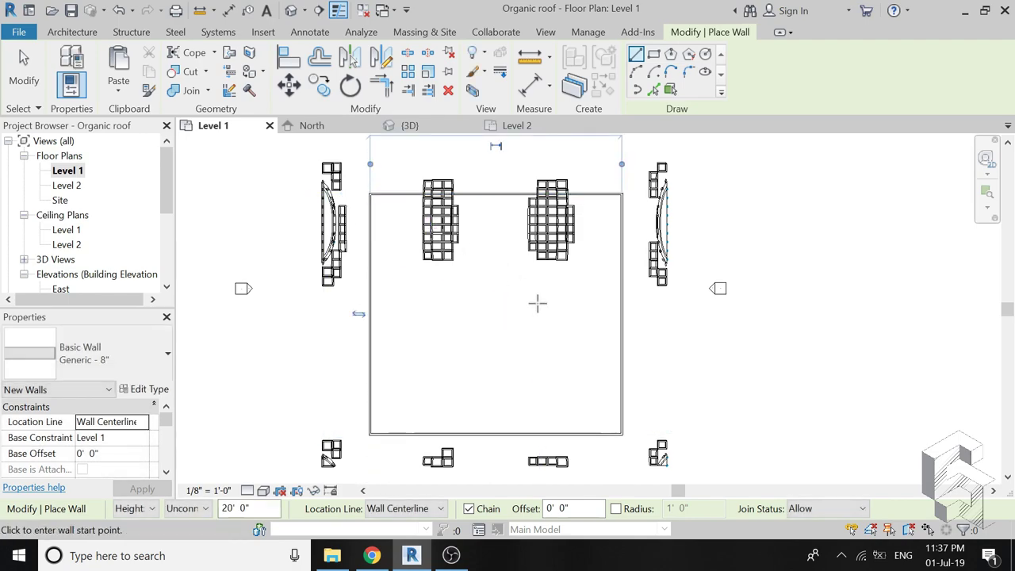
{"action": "key", "text": "Escape"}
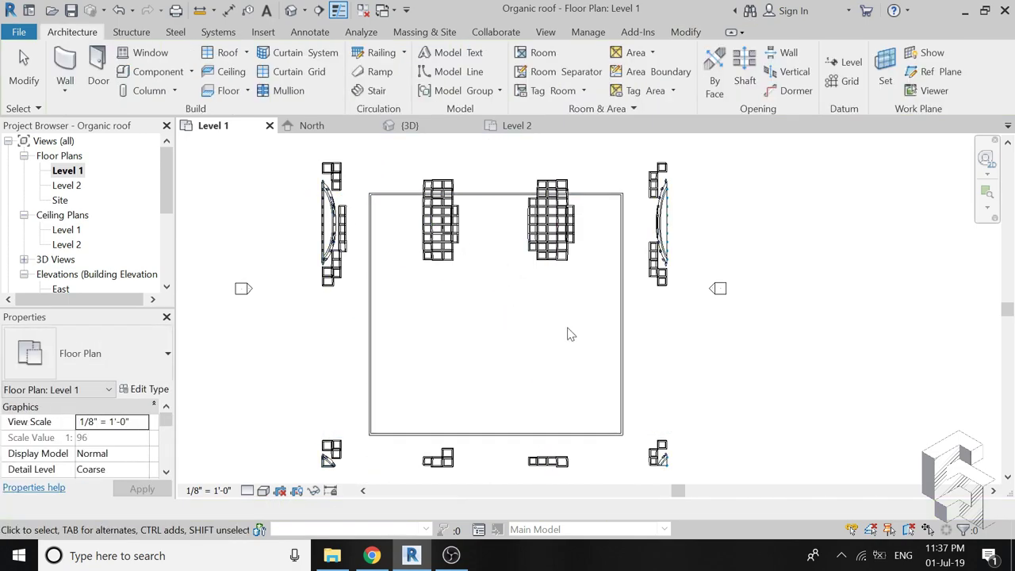
Step: Select the left, right and top walls and view them in 3D
{"action": "left_click", "coordinate": [373, 405]}
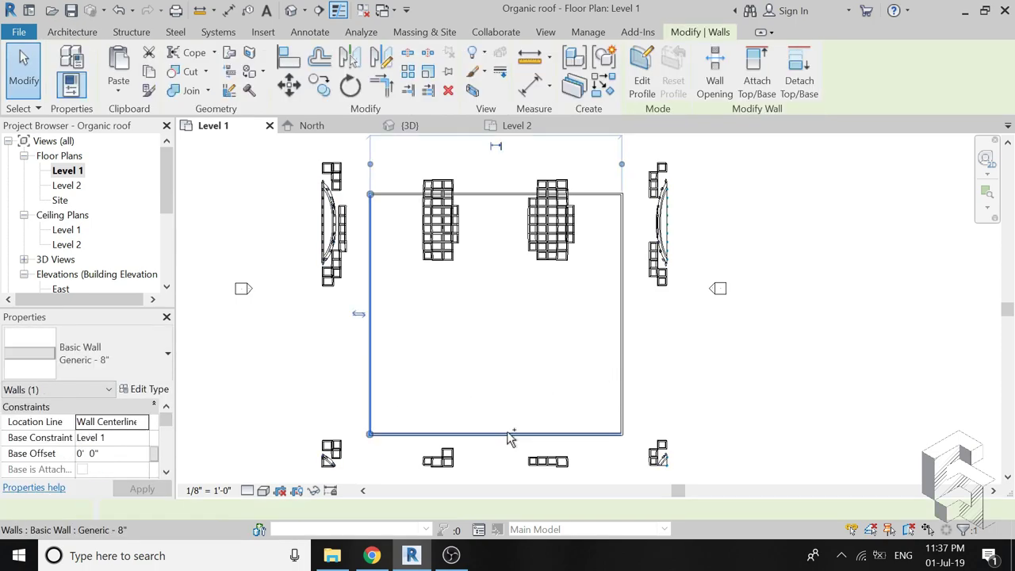
{"action": "left_click", "coordinate": [621, 335]}
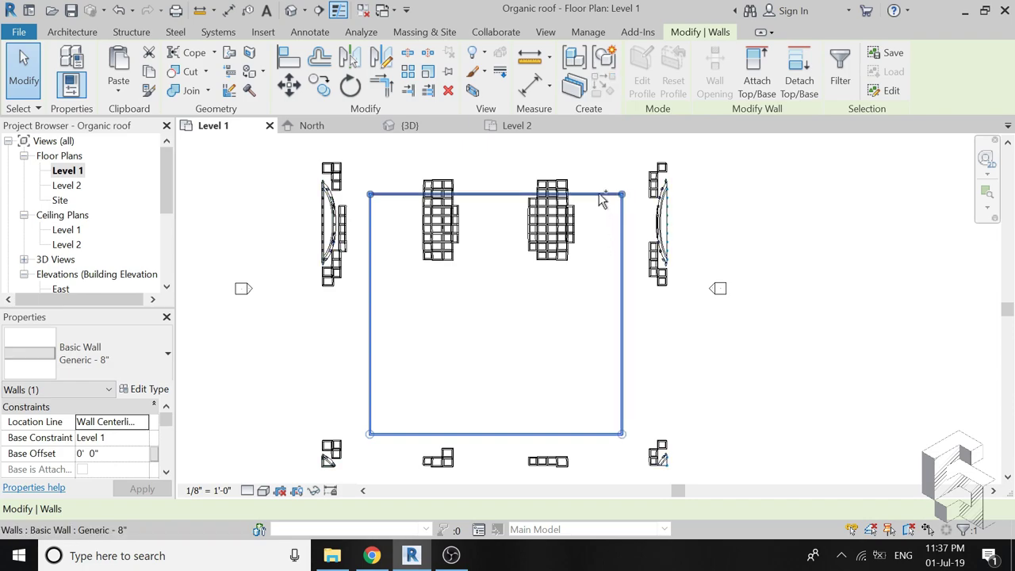
{"action": "left_click", "coordinate": [602, 199], "text": "ctrl"}
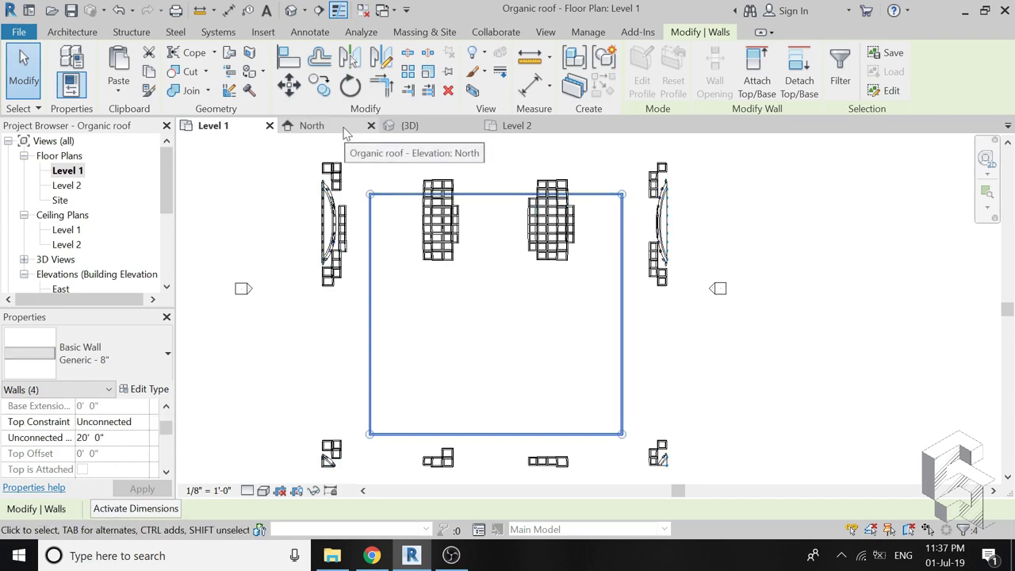
{"action": "left_click", "coordinate": [422, 129]}
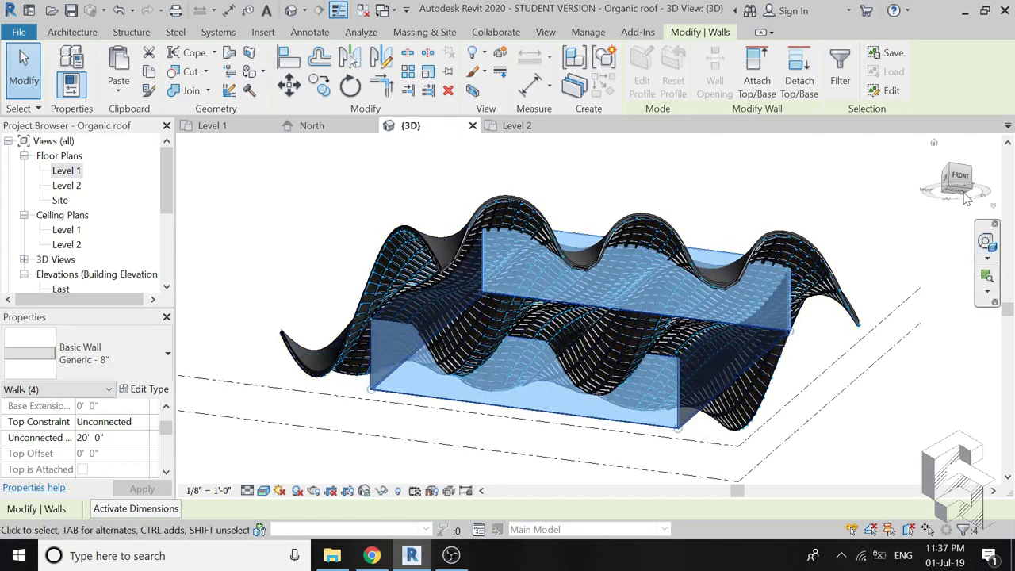
Step: Orbit to an oblique view and attach the selected walls' tops to the wavy roof
{"action": "left_click", "coordinate": [950, 178]}
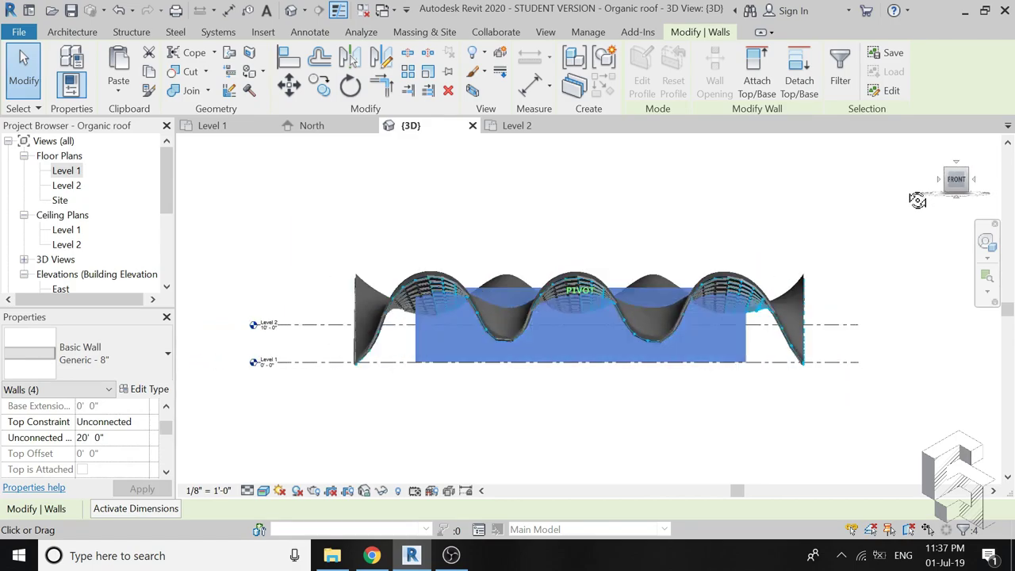
{"action": "left_click_drag", "start_coordinate": [918, 199], "coordinate": [921, 230]}
{"action": "middle_click_drag", "start_coordinate": [580, 291], "coordinate": [603, 334], "text": "shift"}
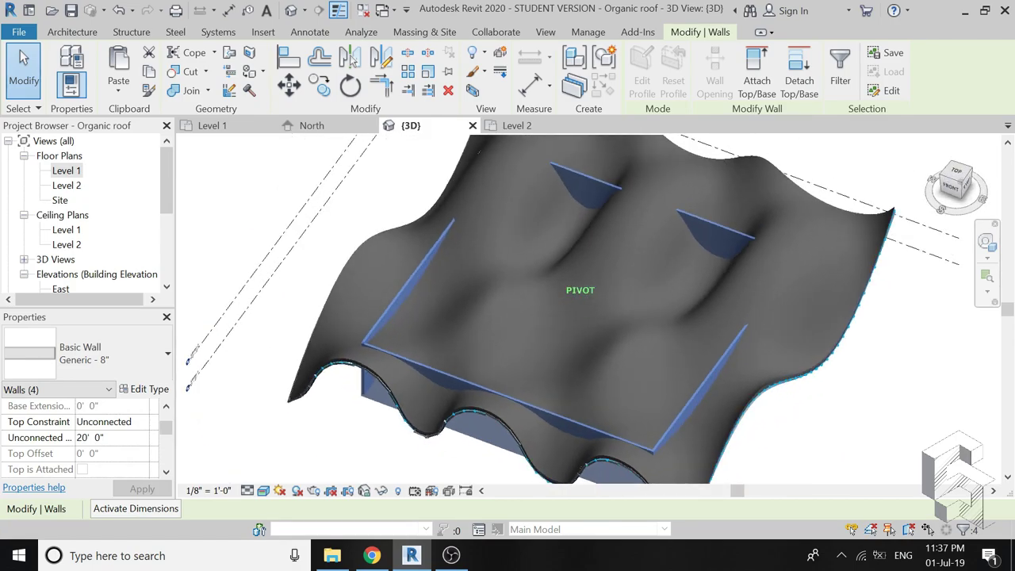
{"action": "left_click", "coordinate": [757, 76]}
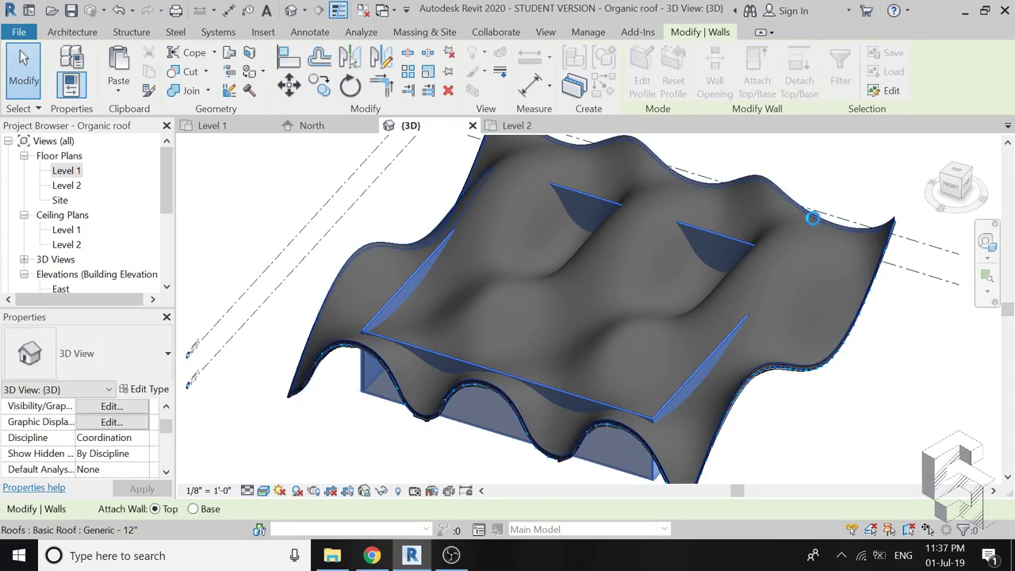
{"action": "left_click", "coordinate": [813, 218]}
{"action": "key", "text": "Escape"}
Step: Re-centre and orbit the model to face the front walls, then select one wall
{"action": "left_click", "coordinate": [986, 242]}
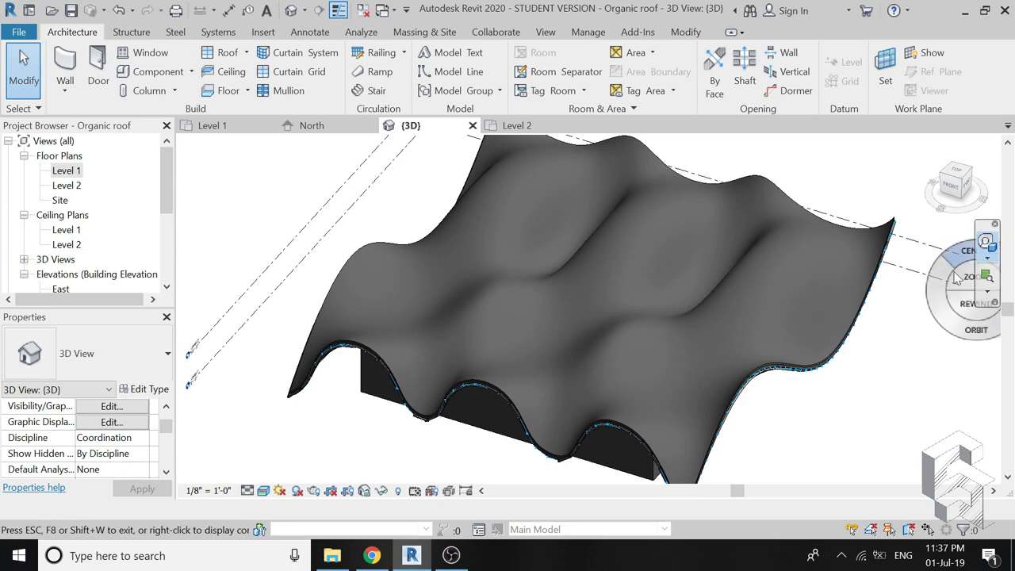
{"action": "mouse_move", "coordinate": [957, 275]}
{"action": "left_mouse_down"}
{"action": "mouse_move", "coordinate": [755, 306]}
{"action": "mouse_move", "coordinate": [765, 310]}
{"action": "left_mouse_up"}
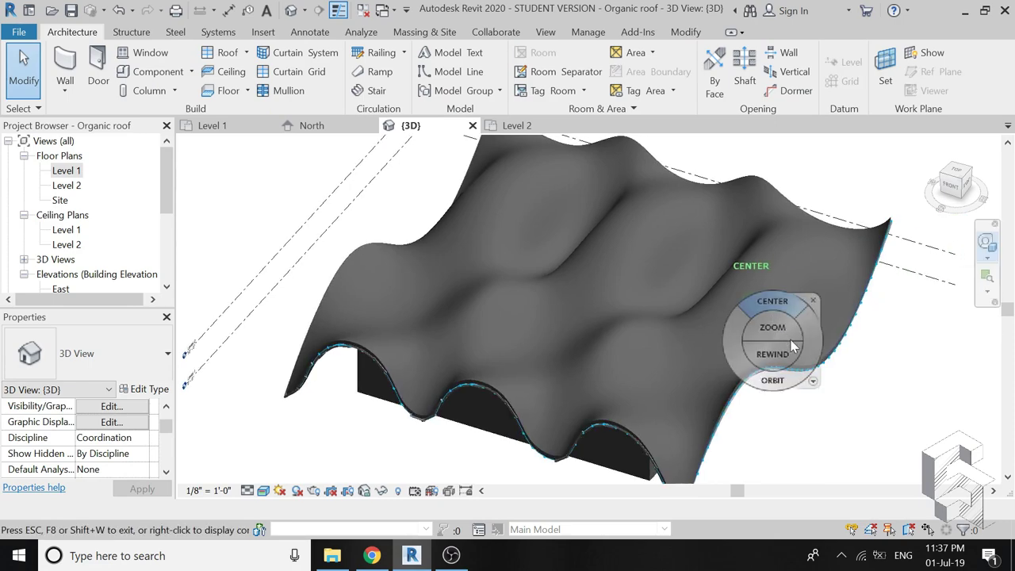
{"action": "mouse_move", "coordinate": [768, 380]}
{"action": "left_mouse_down"}
{"action": "mouse_move", "coordinate": [821, 346]}
{"action": "mouse_move", "coordinate": [923, 312]}
{"action": "mouse_move", "coordinate": [938, 317]}
{"action": "mouse_move", "coordinate": [945, 300]}
{"action": "mouse_move", "coordinate": [940, 353]}
{"action": "mouse_move", "coordinate": [872, 311]}
{"action": "mouse_move", "coordinate": [801, 322]}
{"action": "mouse_move", "coordinate": [764, 344]}
{"action": "mouse_move", "coordinate": [805, 312]}
{"action": "mouse_move", "coordinate": [835, 315]}
{"action": "mouse_move", "coordinate": [859, 341]}
{"action": "mouse_move", "coordinate": [809, 330]}
{"action": "mouse_move", "coordinate": [415, 380]}
{"action": "left_mouse_up"}
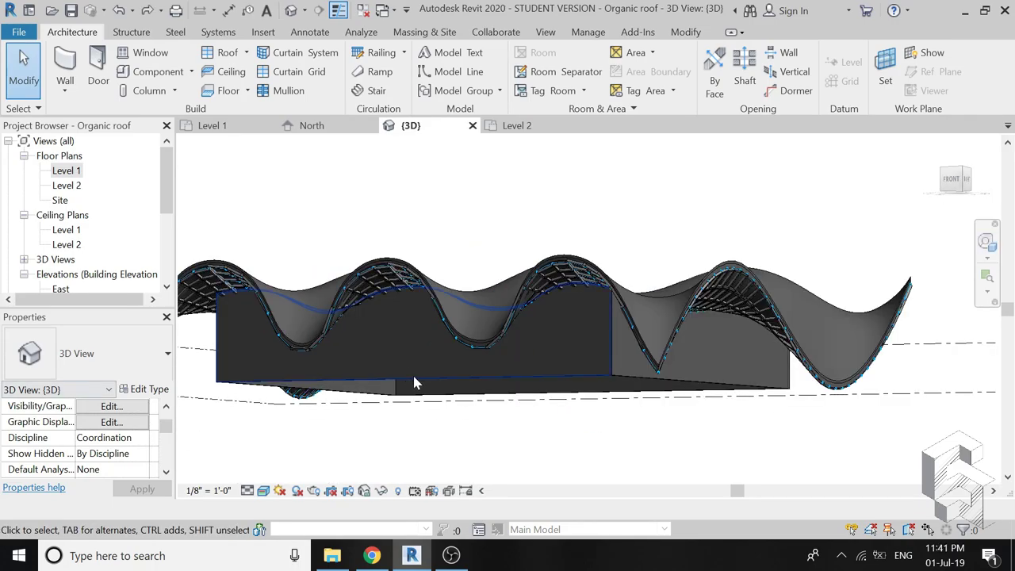
{"action": "left_click", "coordinate": [389, 401]}
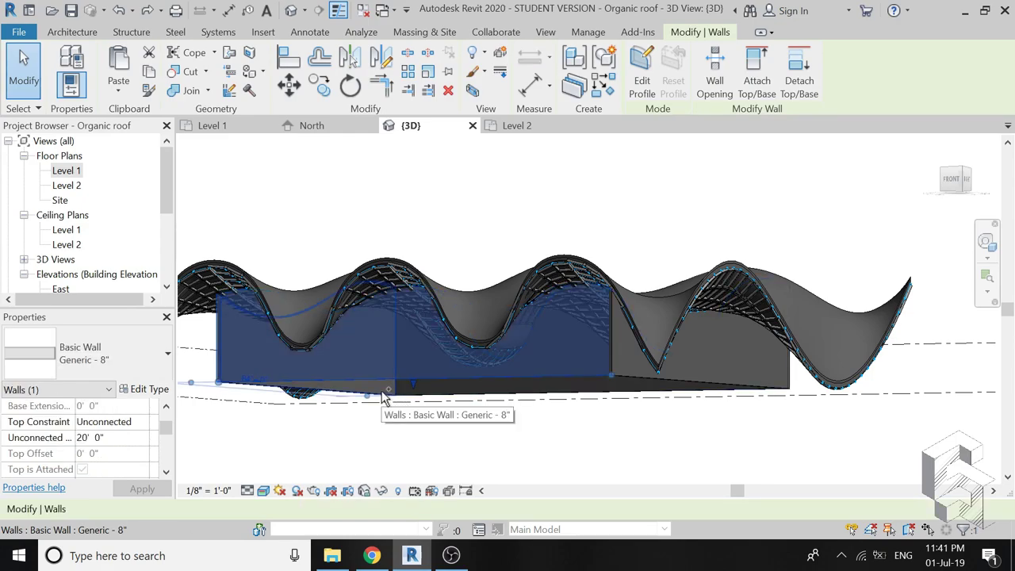
Step: Change all four selected walls to the Curtain Wall 1 type
{"action": "left_click", "coordinate": [527, 395], "text": "ctrl"}
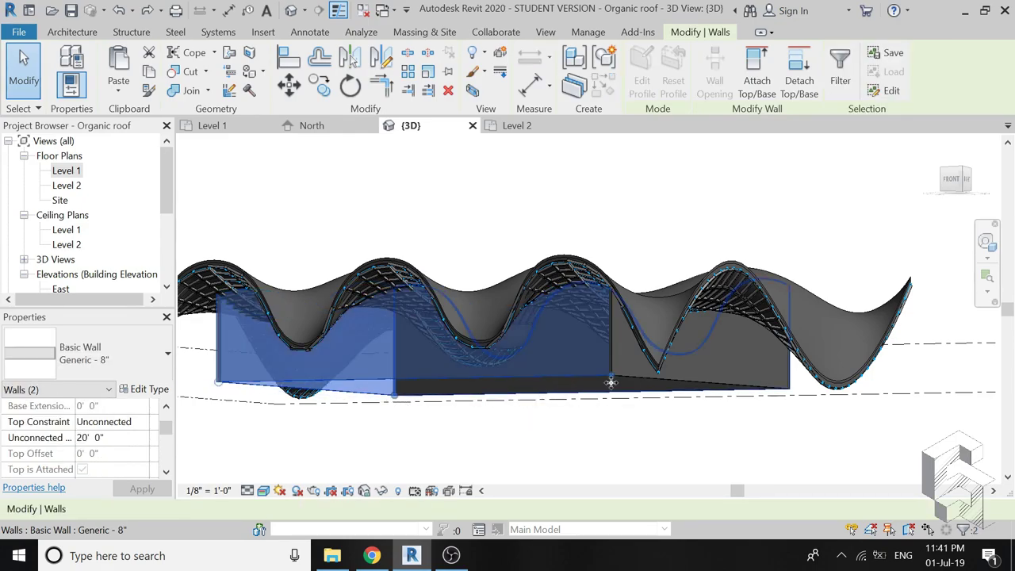
{"action": "left_click", "coordinate": [706, 378], "text": "ctrl"}
{"action": "left_click", "coordinate": [142, 352]}
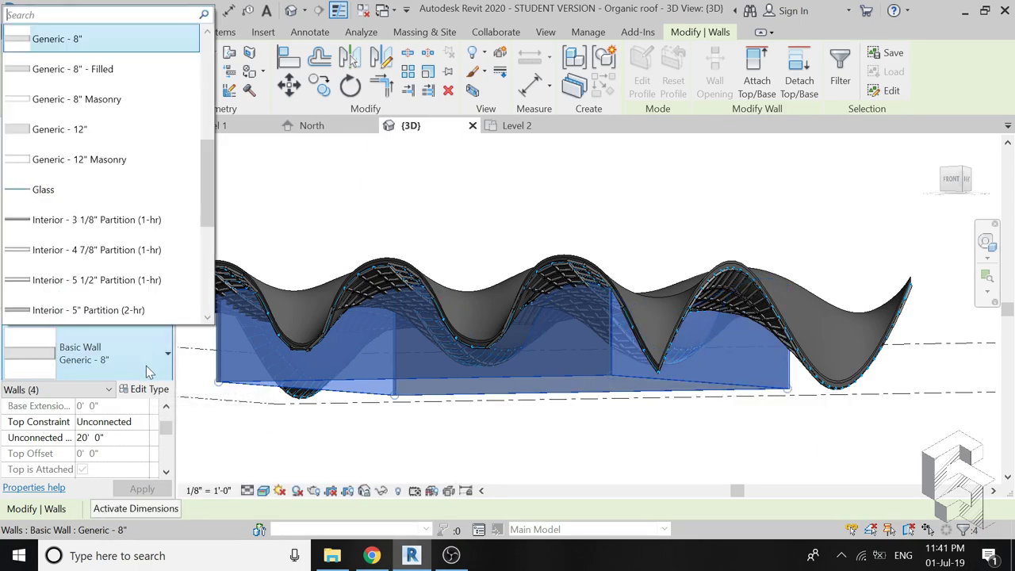
{"action": "scroll", "coordinate": [166, 291], "scroll_direction": "down", "scroll_amount": 2}
{"action": "scroll", "coordinate": [167, 291], "scroll_direction": "down", "scroll_amount": 2}
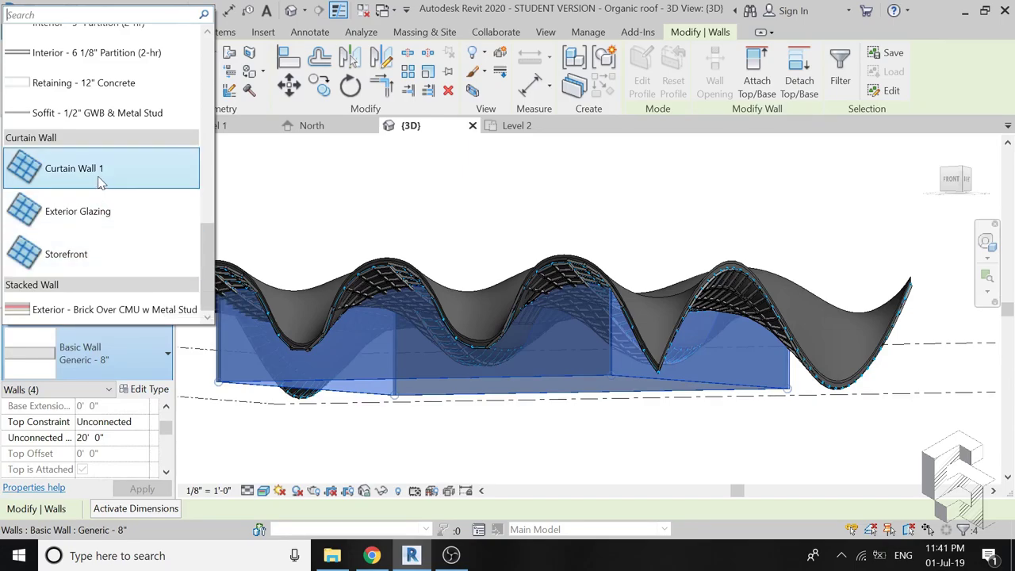
{"action": "key", "text": "Escape"}
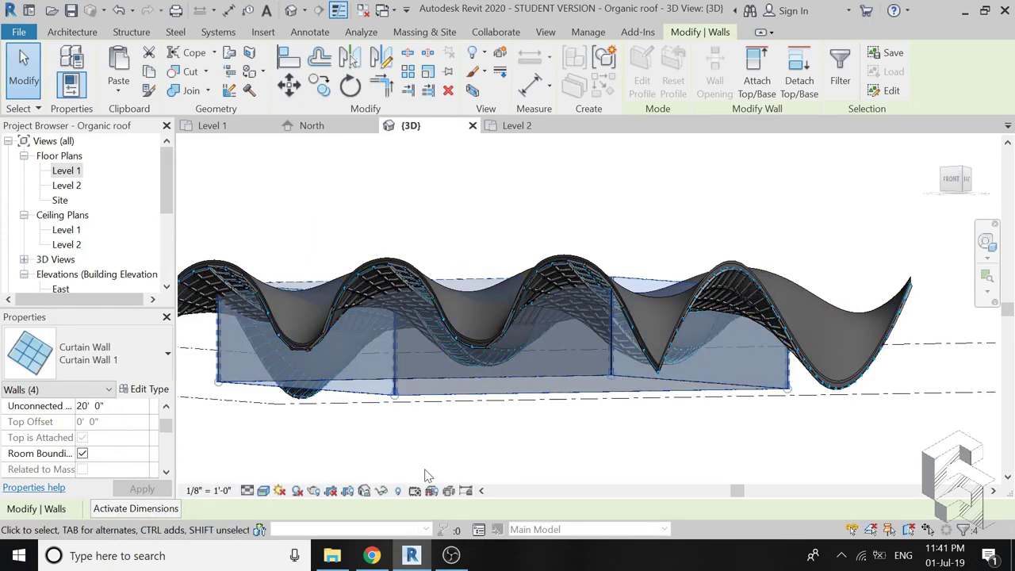
Step: Attach the curtain walls' tops to the wavy roof
{"action": "left_click", "coordinate": [763, 73]}
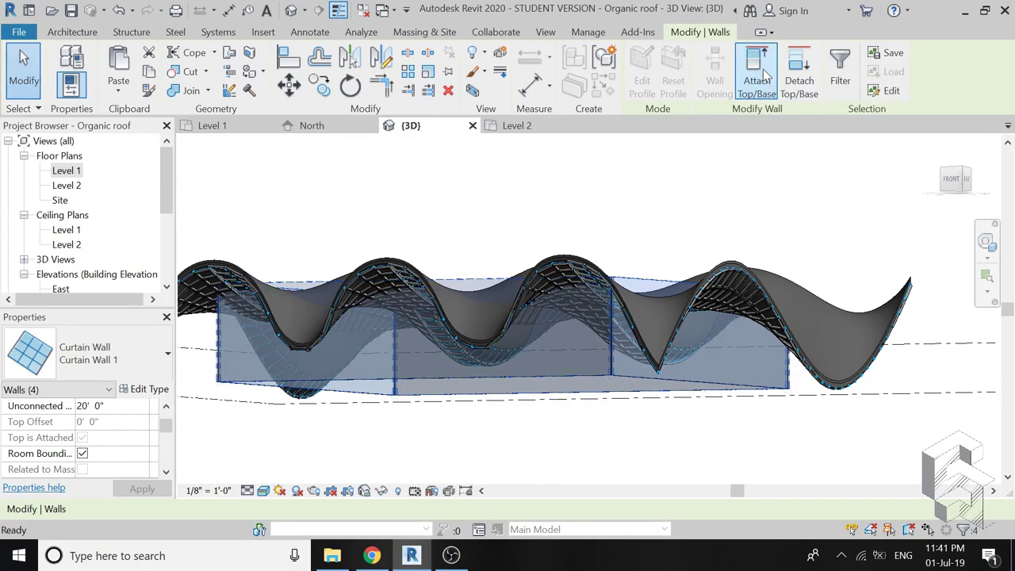
{"action": "left_click", "coordinate": [850, 315]}
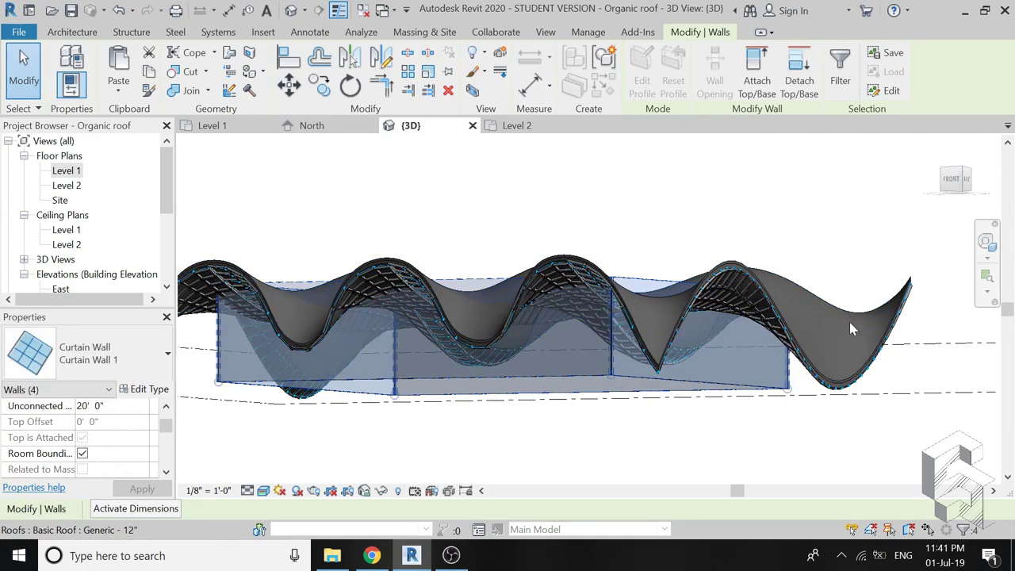
{"action": "left_click", "coordinate": [798, 290]}
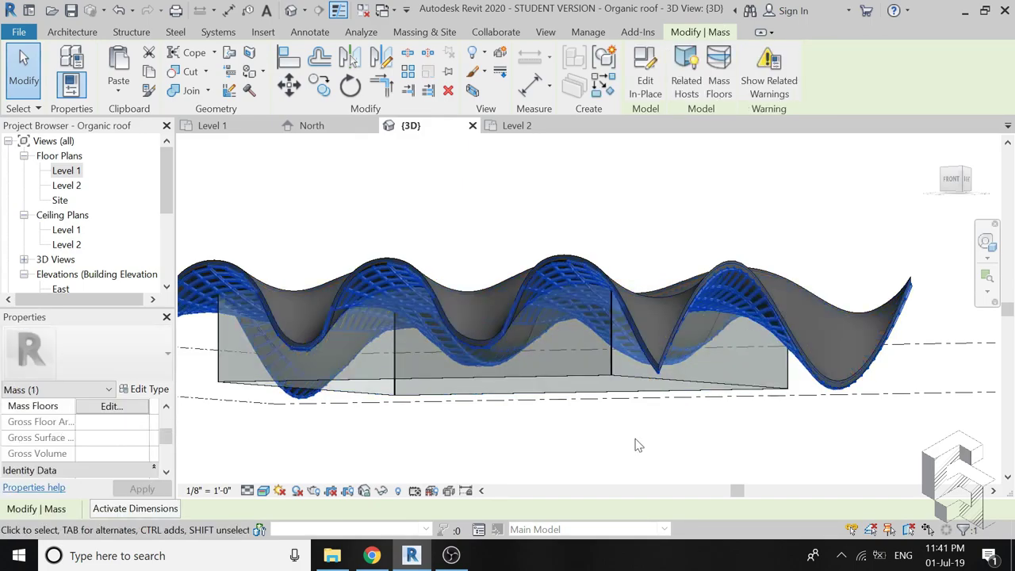
{"action": "key", "text": "Escape"}
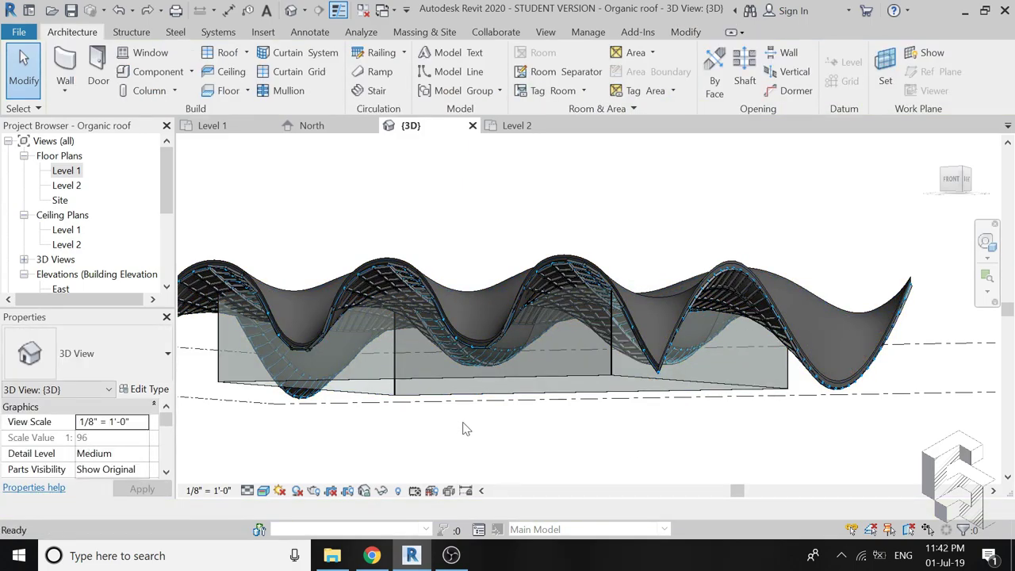
Step: Start a floor on the Level 1 plan using Pick Lines for the boundary
{"action": "double_click", "coordinate": [66, 172]}
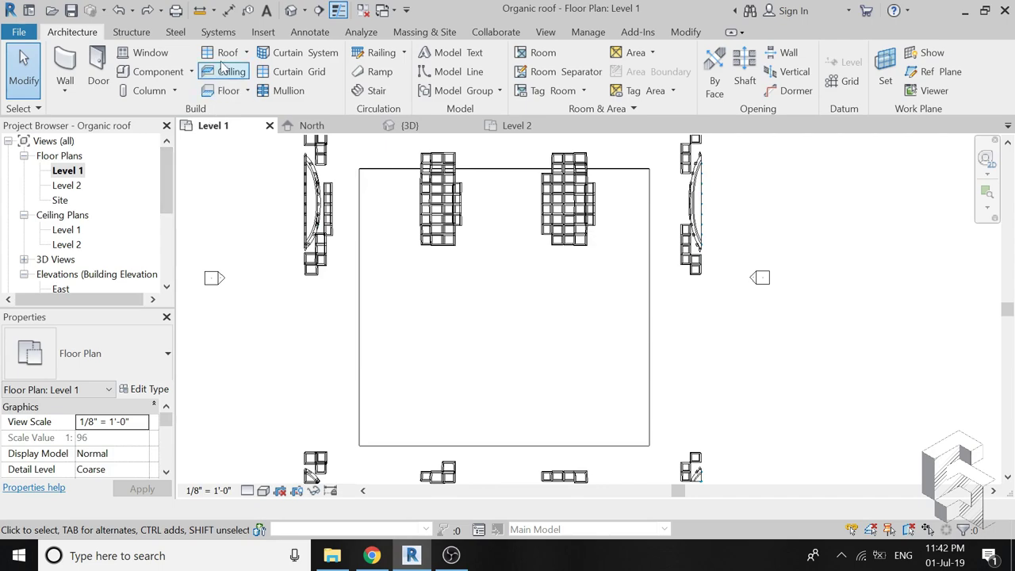
{"action": "left_click", "coordinate": [218, 92]}
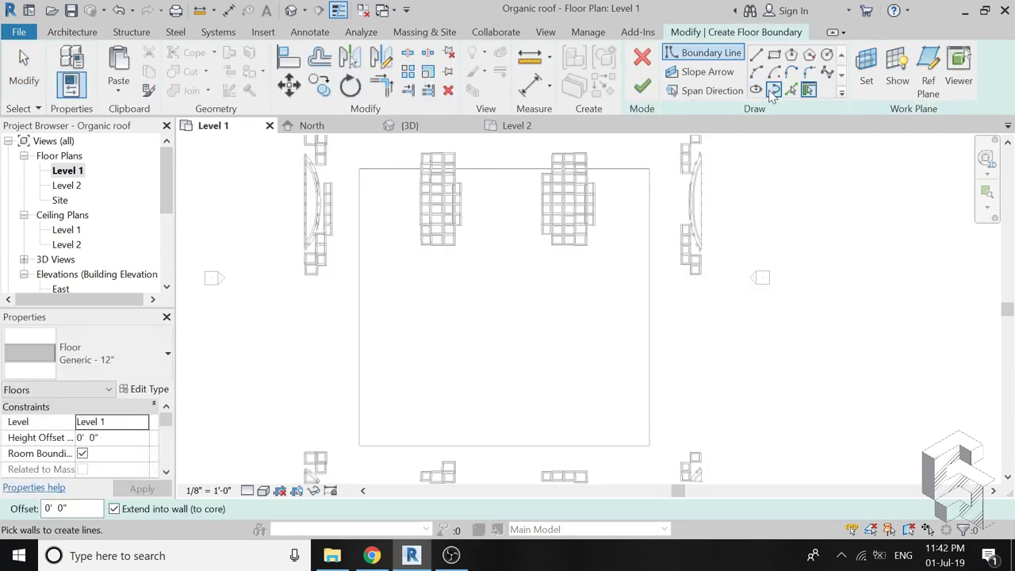
{"action": "left_click", "coordinate": [792, 90]}
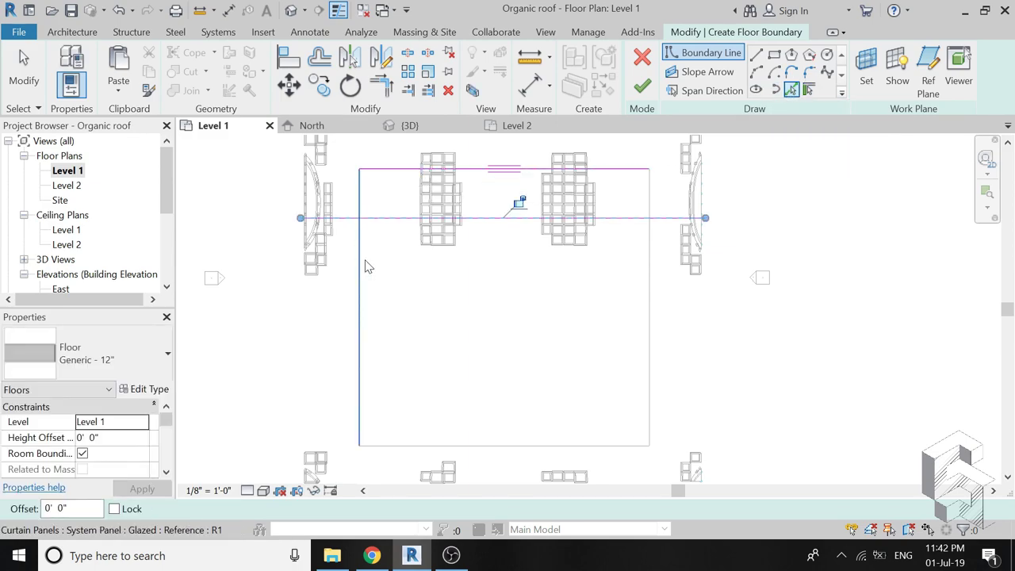
{"action": "key", "text": "Escape"}
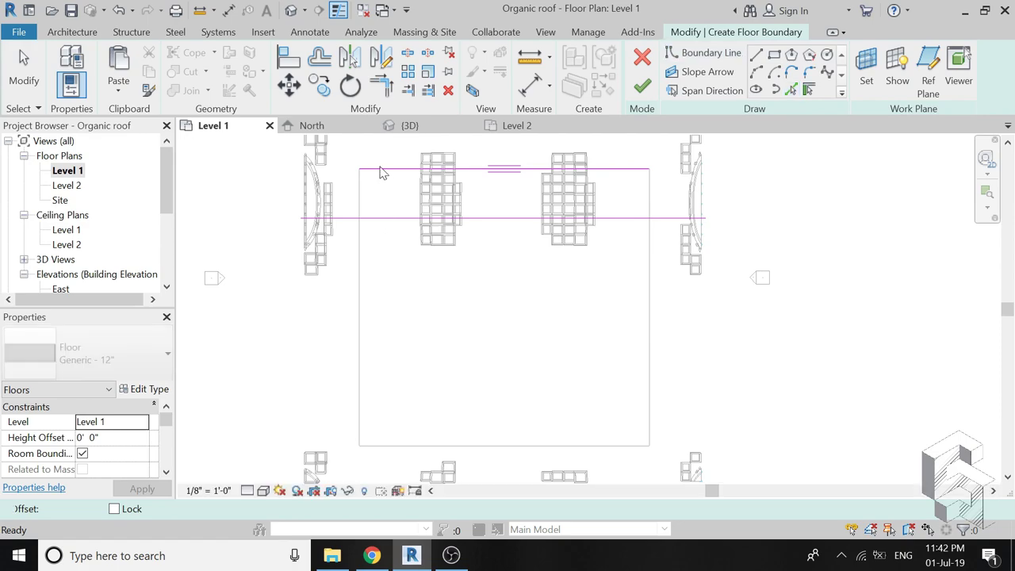
{"action": "key", "text": "Return"}
Step: Pick the left, bottom and right wall edges as boundary and finish the Generic - 12" floor
{"action": "left_click", "coordinate": [358, 205]}
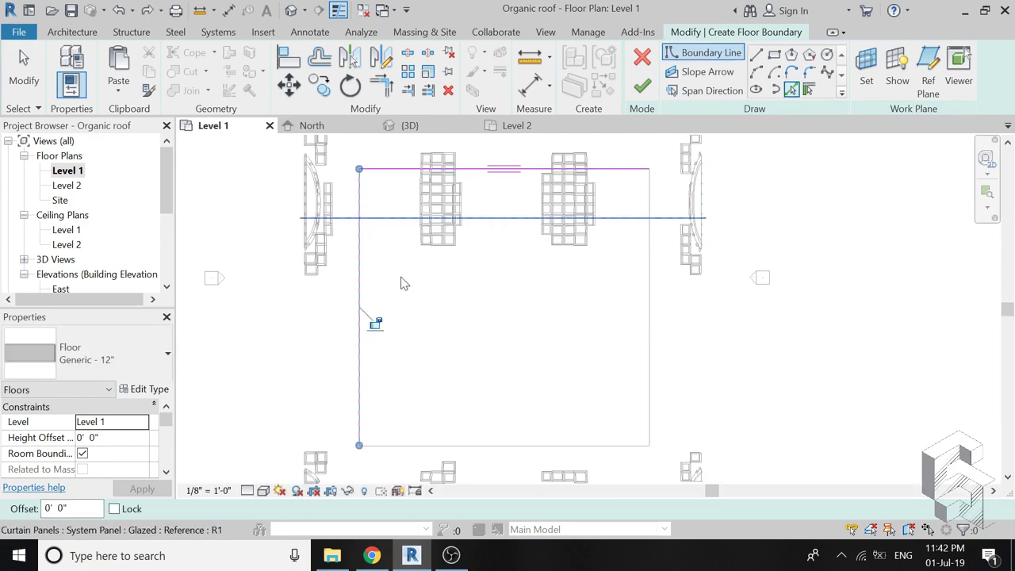
{"action": "left_click", "coordinate": [538, 445]}
{"action": "left_click", "coordinate": [646, 354]}
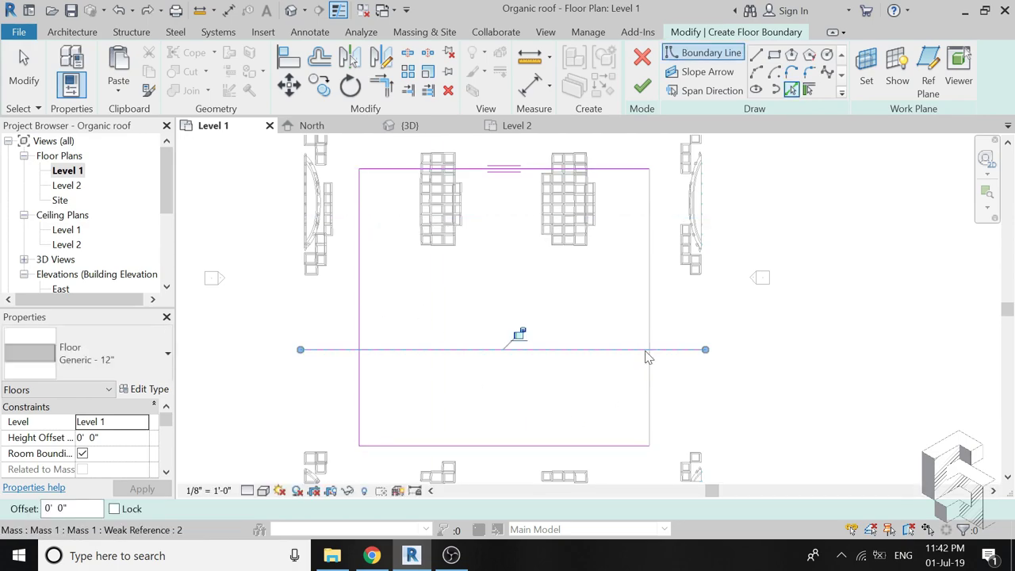
{"action": "key", "text": "ctrl+z"}
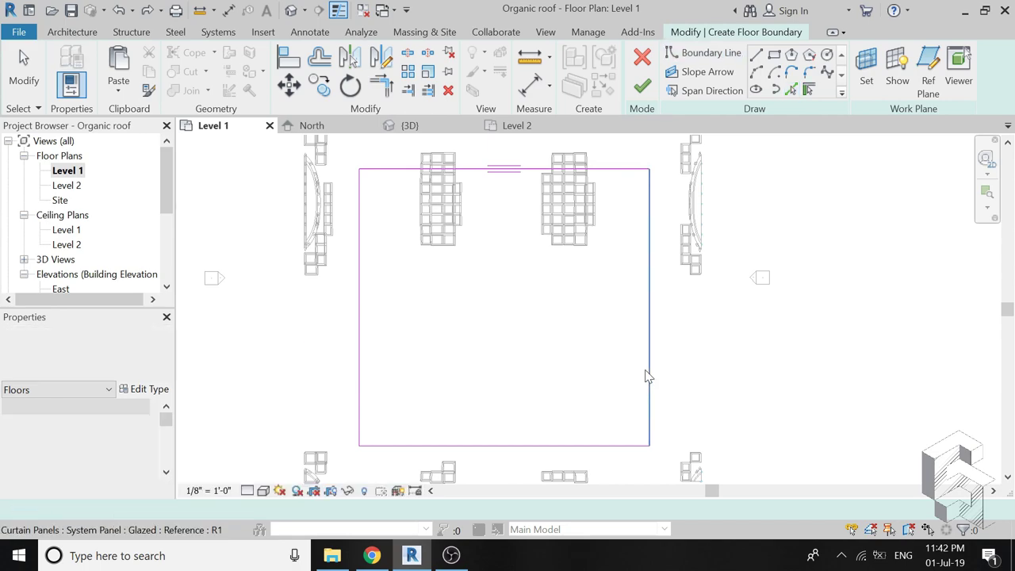
{"action": "left_click", "coordinate": [649, 376]}
{"action": "key", "text": "Return"}
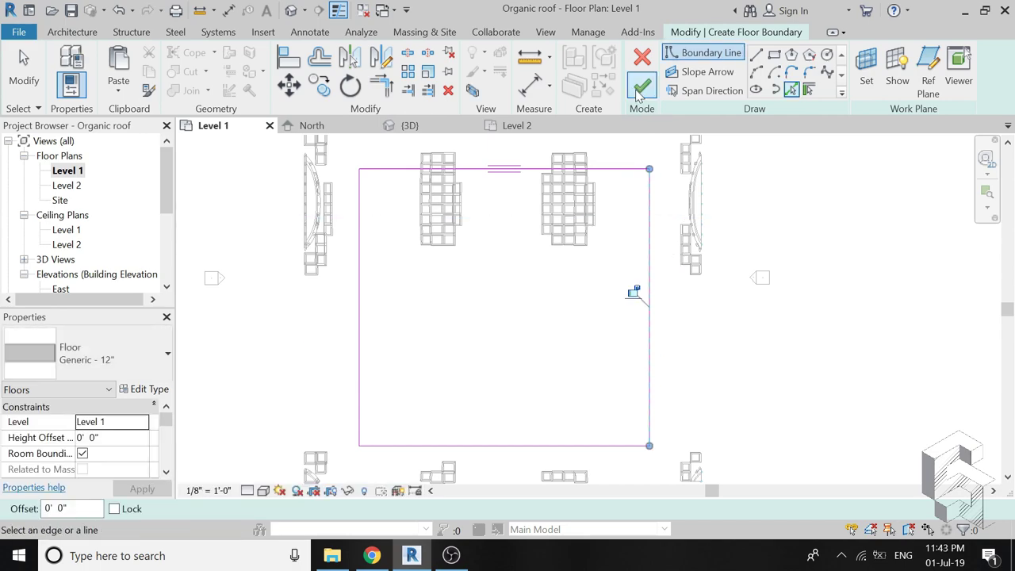
{"action": "left_click", "coordinate": [642, 86]}
{"action": "left_click", "coordinate": [732, 383]}
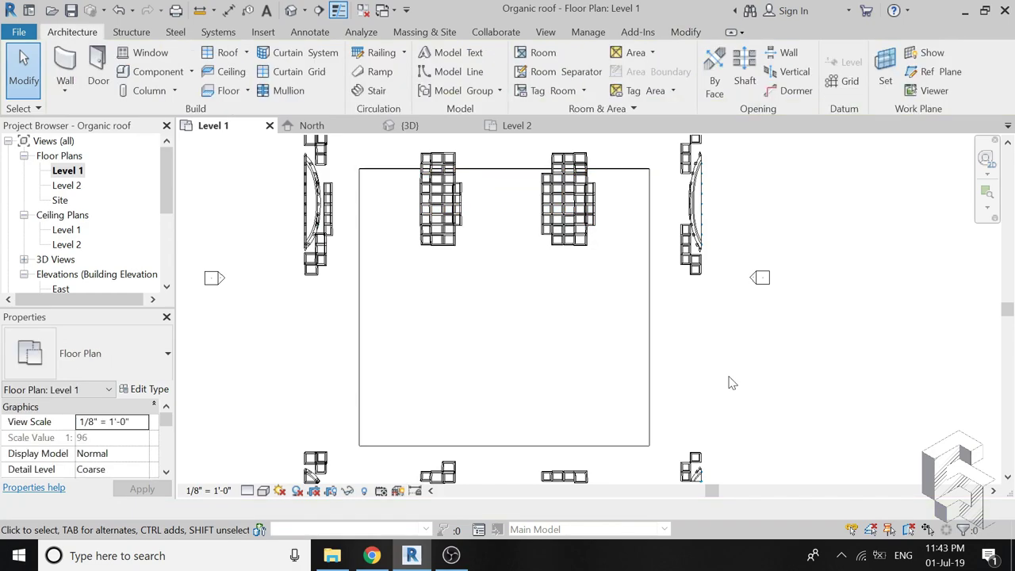
Step: Change the front curtain wall's type to Exterior Glazing in the 3D view
{"action": "left_click", "coordinate": [408, 127]}
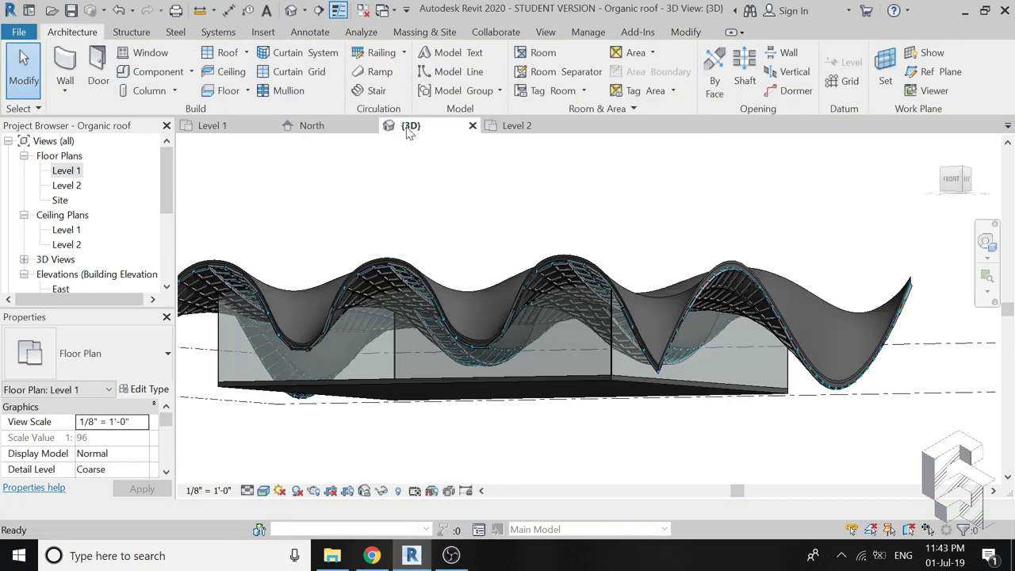
{"action": "middle_click_drag", "start_coordinate": [603, 341], "coordinate": [607, 369], "text": "shift"}
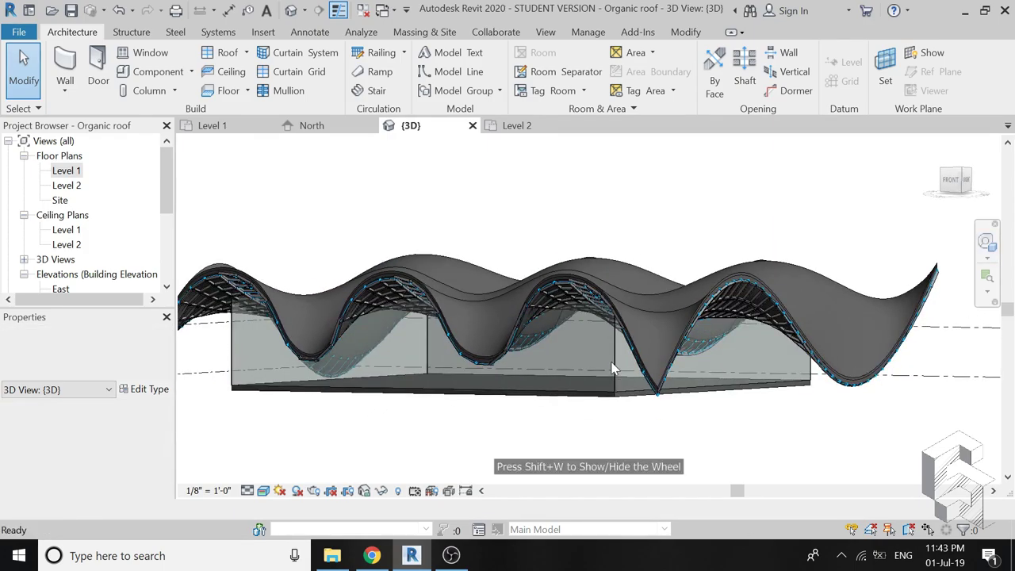
{"action": "left_click", "coordinate": [585, 374]}
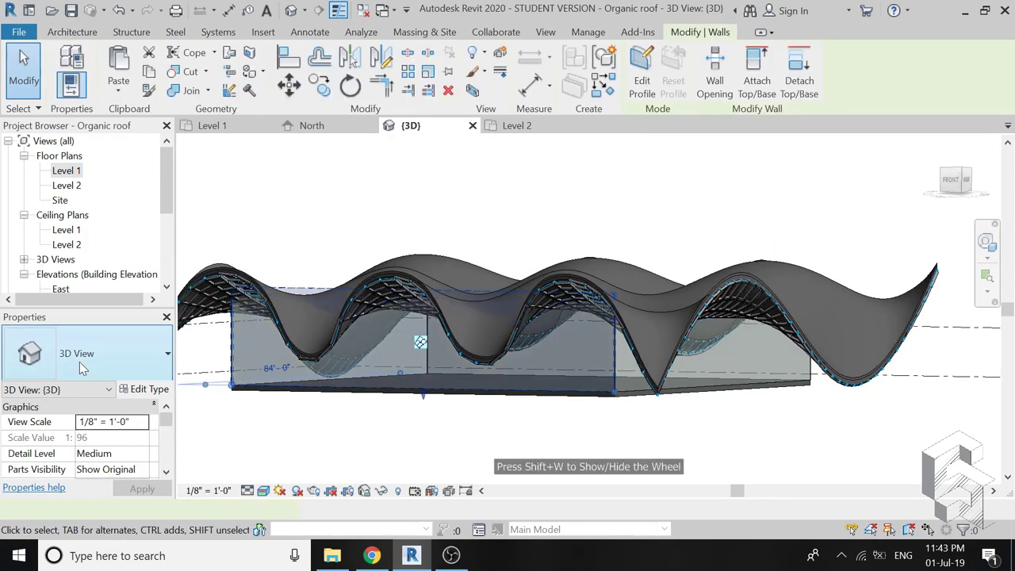
{"action": "left_click", "coordinate": [119, 355]}
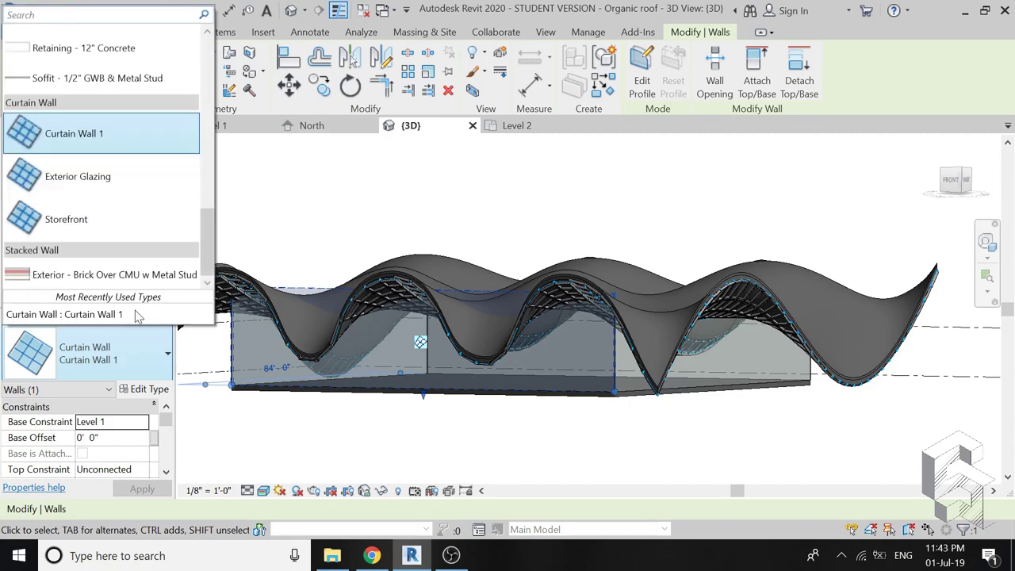
{"action": "left_click", "coordinate": [131, 192]}
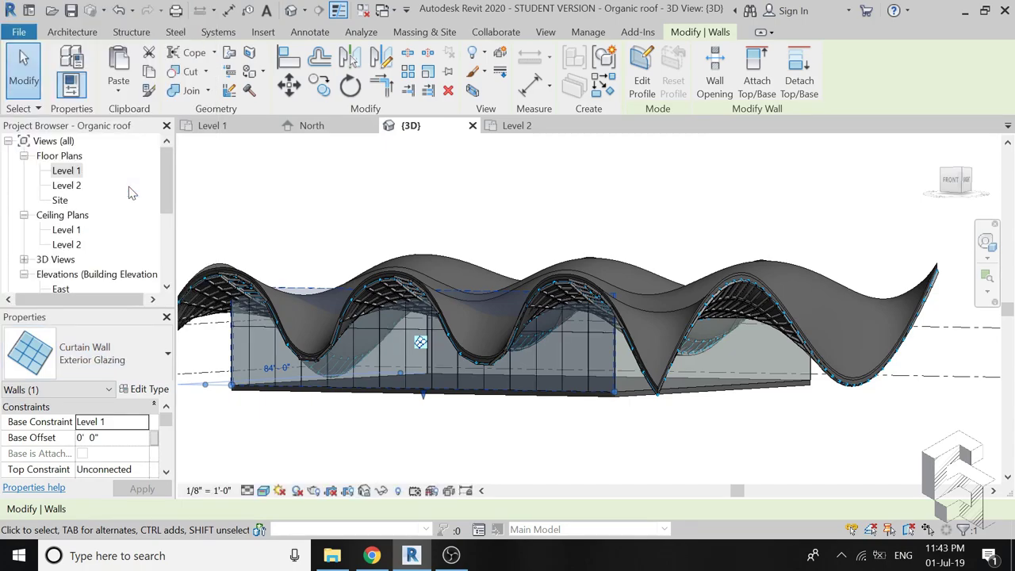
{"action": "left_click", "coordinate": [591, 415]}
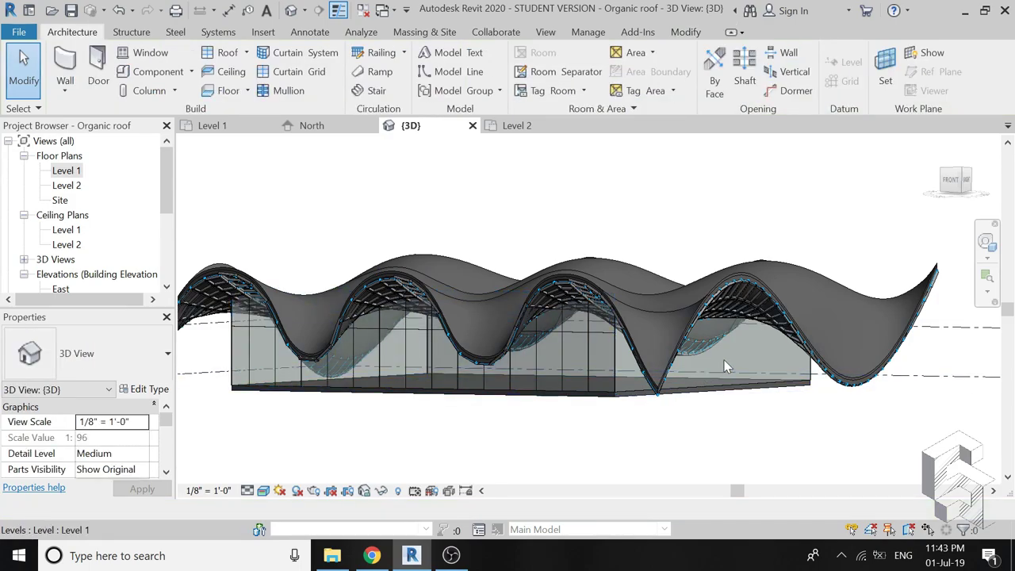
Step: Select the other curtain walls beneath the roof
{"action": "key", "text": "Tab"}
{"action": "scroll", "coordinate": [817, 376], "scroll_direction": "up", "scroll_amount": 2}
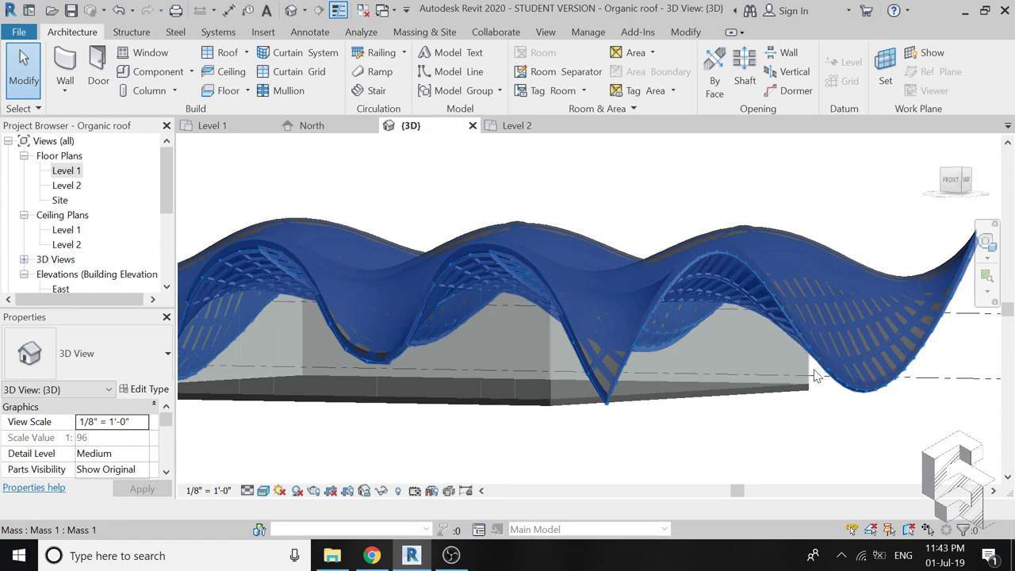
{"action": "scroll", "coordinate": [817, 376], "scroll_direction": "up", "scroll_amount": 2}
{"action": "scroll", "coordinate": [815, 373], "scroll_direction": "up", "scroll_amount": 3}
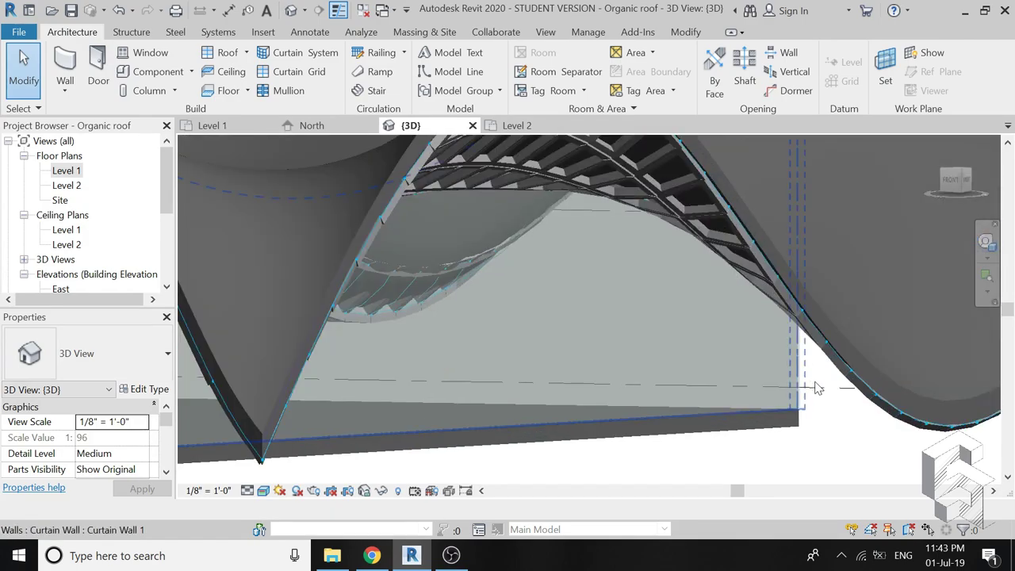
{"action": "left_click", "coordinate": [755, 359]}
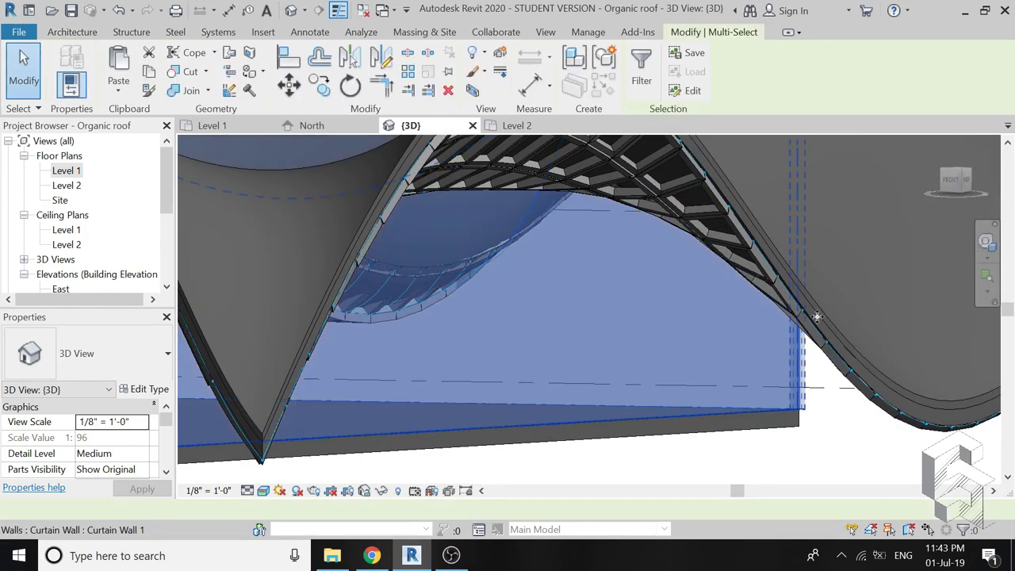
{"action": "left_click", "coordinate": [821, 325], "text": "ctrl"}
{"action": "scroll", "coordinate": [821, 326], "scroll_direction": "down", "scroll_amount": 3}
{"action": "scroll", "coordinate": [821, 325], "scroll_direction": "down", "scroll_amount": 2}
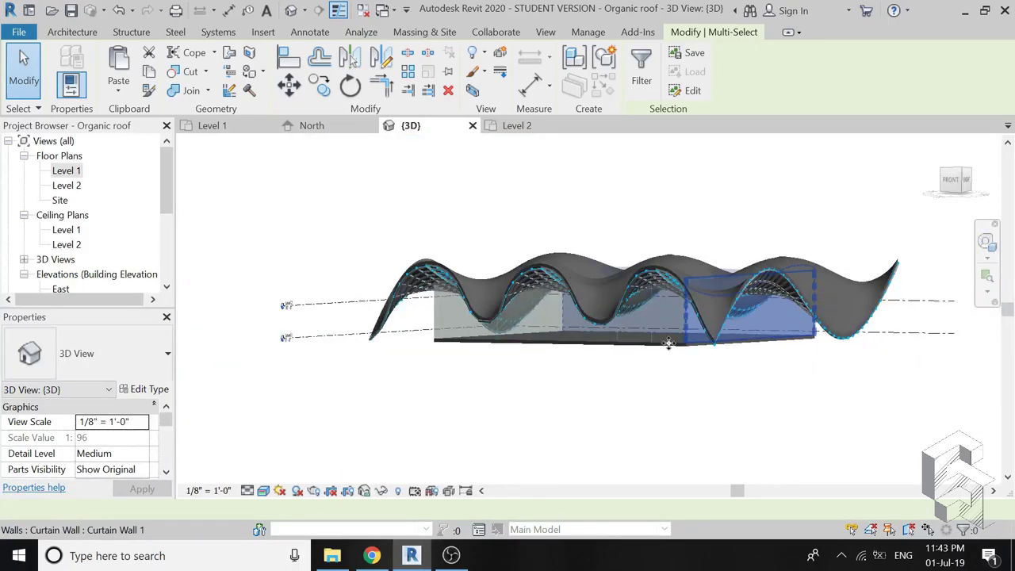
{"action": "scroll", "coordinate": [526, 314], "scroll_direction": "up", "scroll_amount": 1}
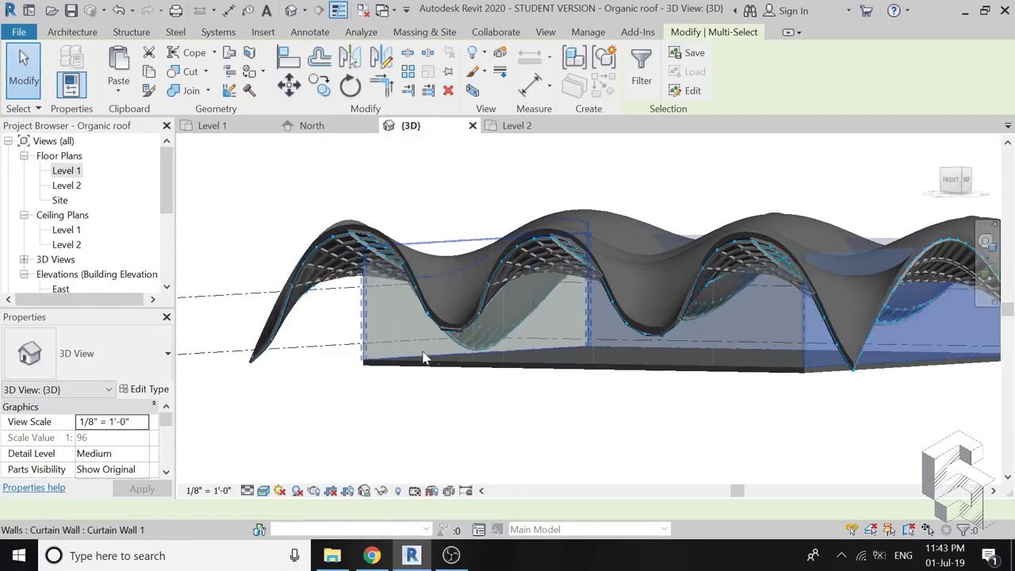
{"action": "left_click", "coordinate": [361, 323], "text": "ctrl"}
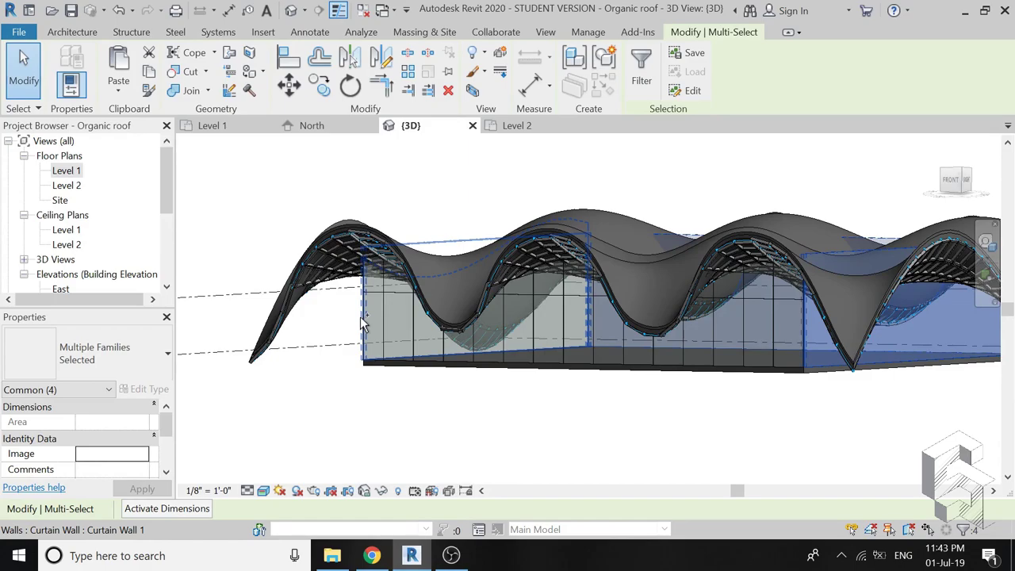
{"action": "left_click", "coordinate": [361, 323], "text": "ctrl"}
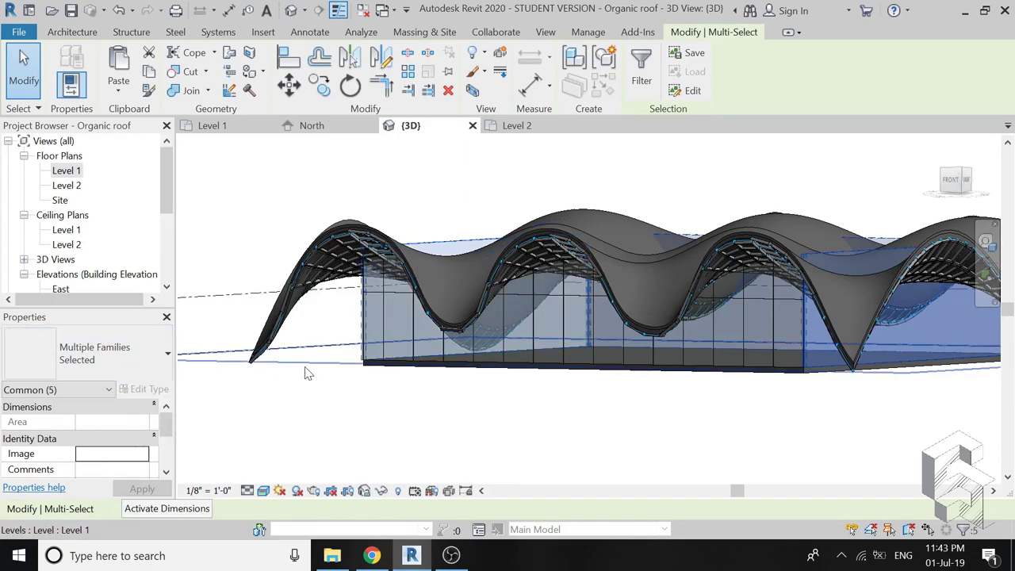
Step: Try retyping the selected walls to Storefront, then cancel the 'Unable to split wall panel(s)' error
{"action": "left_click", "coordinate": [140, 362]}
{"action": "scroll", "coordinate": [104, 199], "scroll_direction": "down", "scroll_amount": 1}
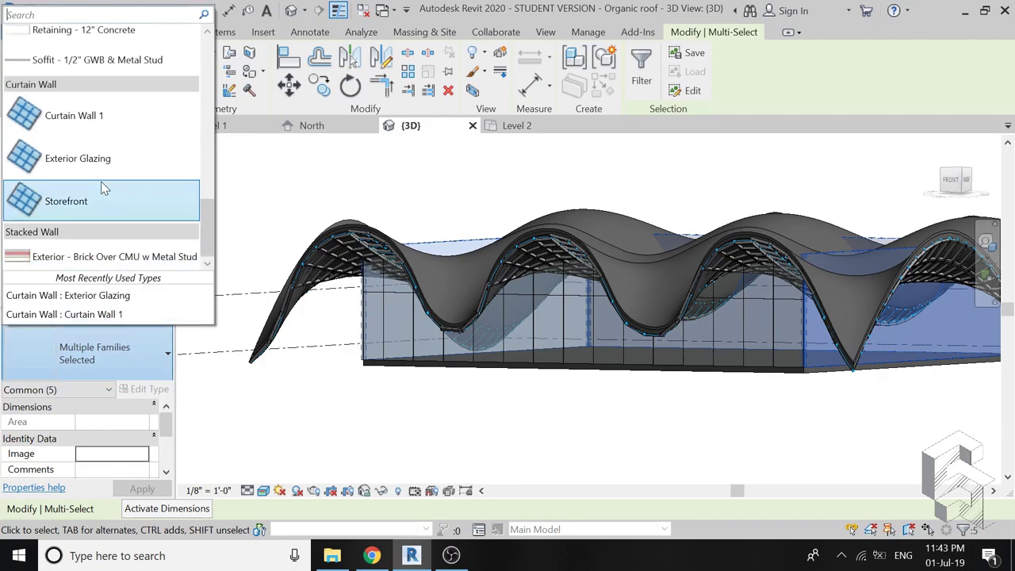
{"action": "left_click", "coordinate": [96, 163]}
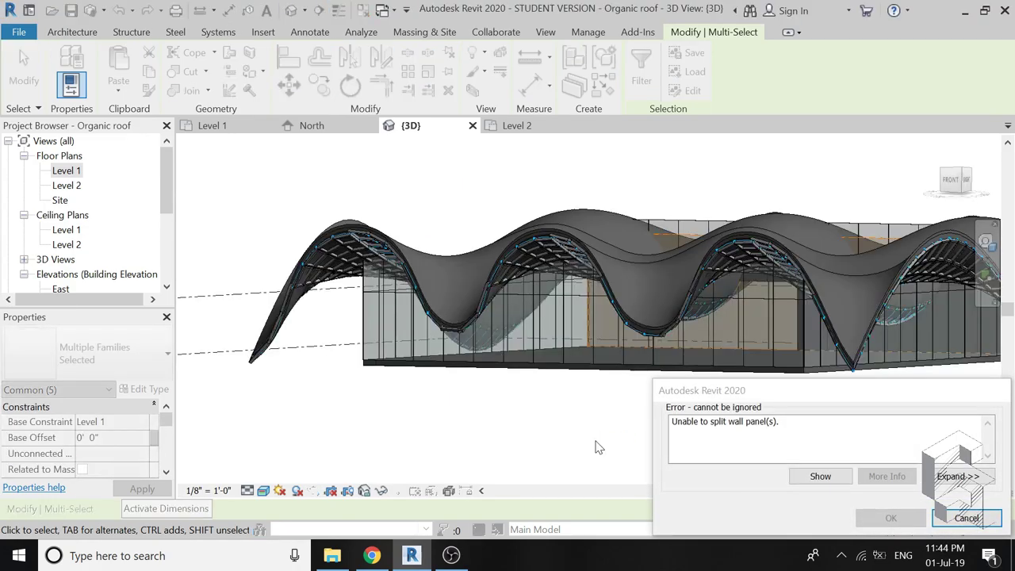
{"action": "left_click", "coordinate": [948, 522]}
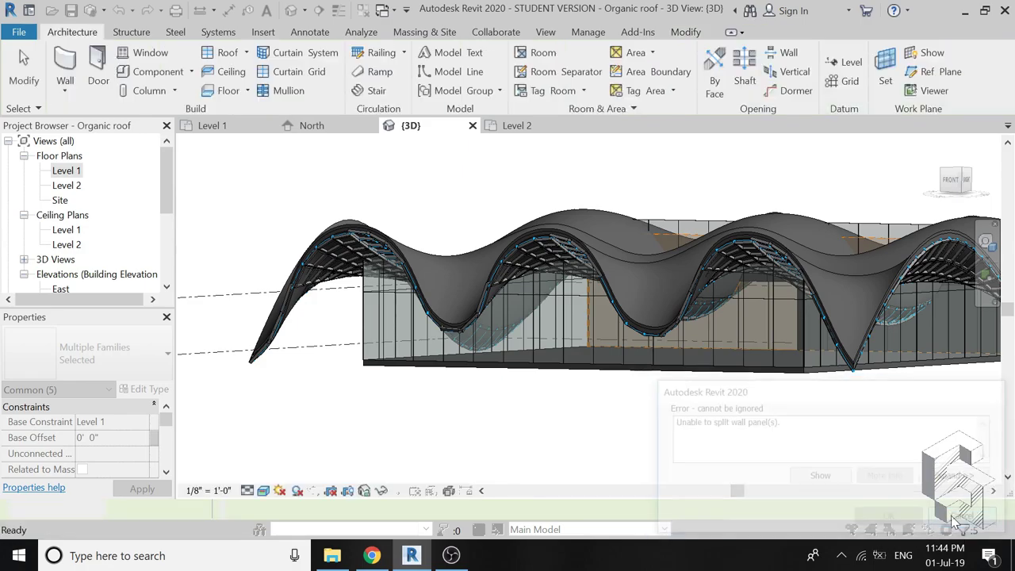
{"action": "left_click", "coordinate": [527, 410]}
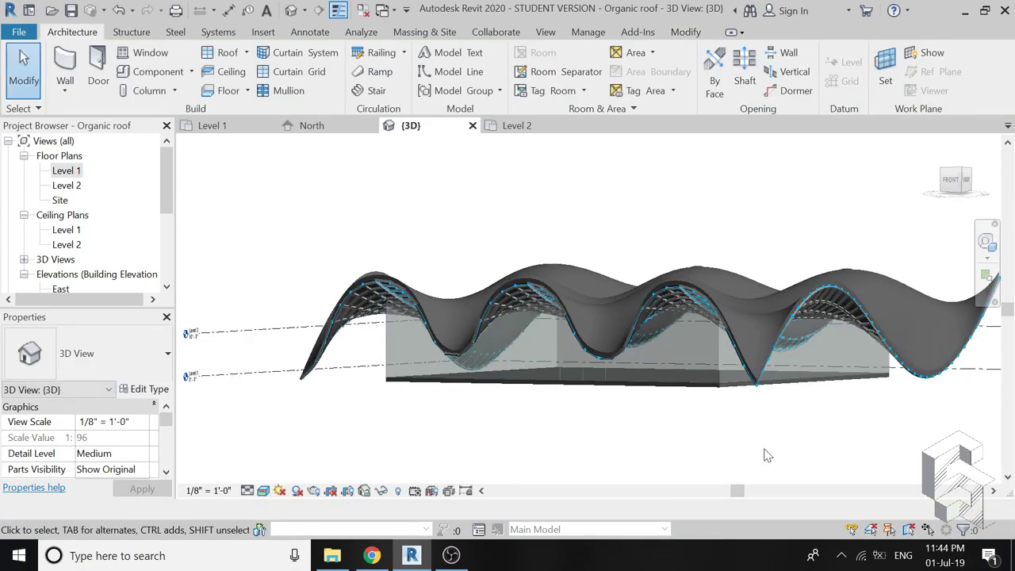
Step: Zoom in and use the SteeringWheel's Center to place an orbit pivot on the roof
{"action": "scroll", "coordinate": [768, 456], "scroll_direction": "up", "scroll_amount": 1}
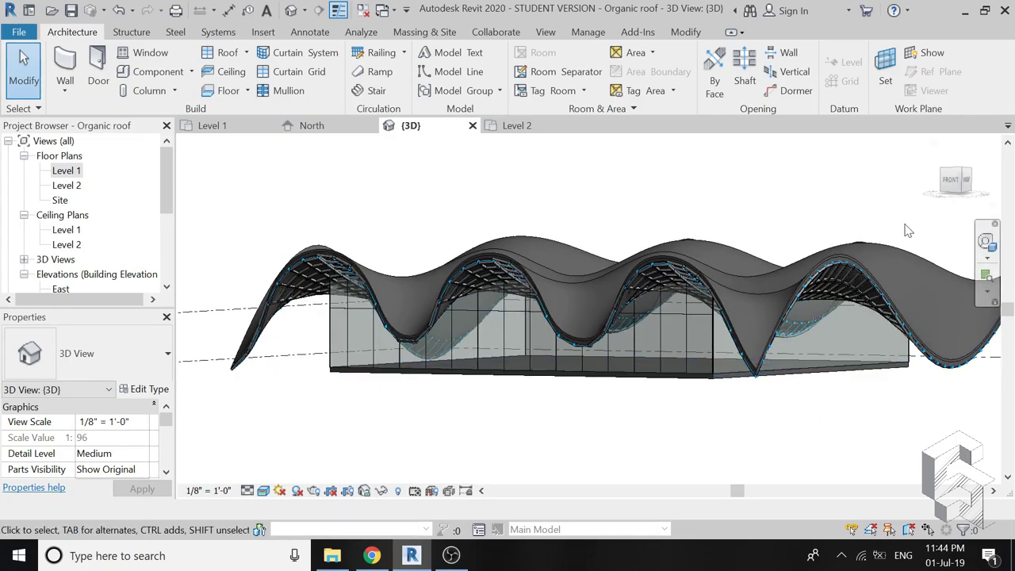
{"action": "left_click", "coordinate": [987, 242]}
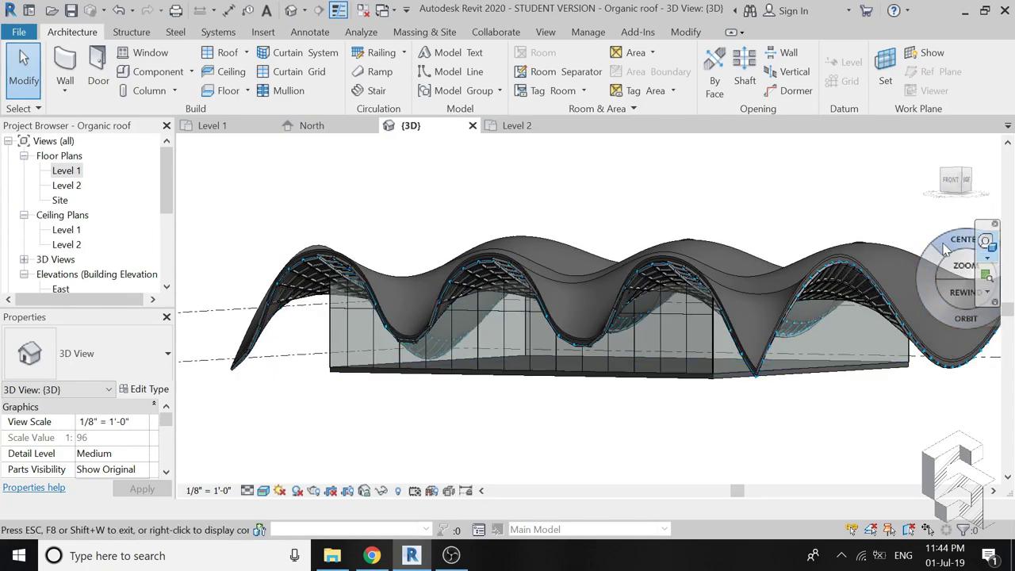
{"action": "left_click", "coordinate": [945, 251]}
{"action": "left_click", "coordinate": [520, 305]}
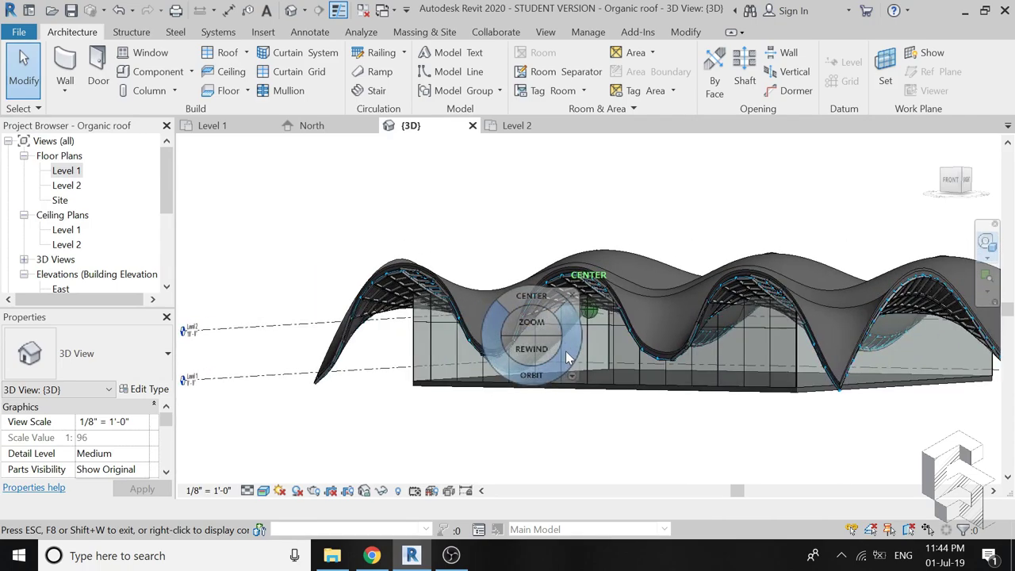
Step: Orbit around roof pivots to a front-on view, then lower to see the roof underside
{"action": "mouse_move", "coordinate": [532, 375]}
{"action": "left_mouse_down"}
{"action": "mouse_move", "coordinate": [644, 351]}
{"action": "mouse_move", "coordinate": [468, 343]}
{"action": "mouse_move", "coordinate": [723, 357]}
{"action": "left_mouse_up"}
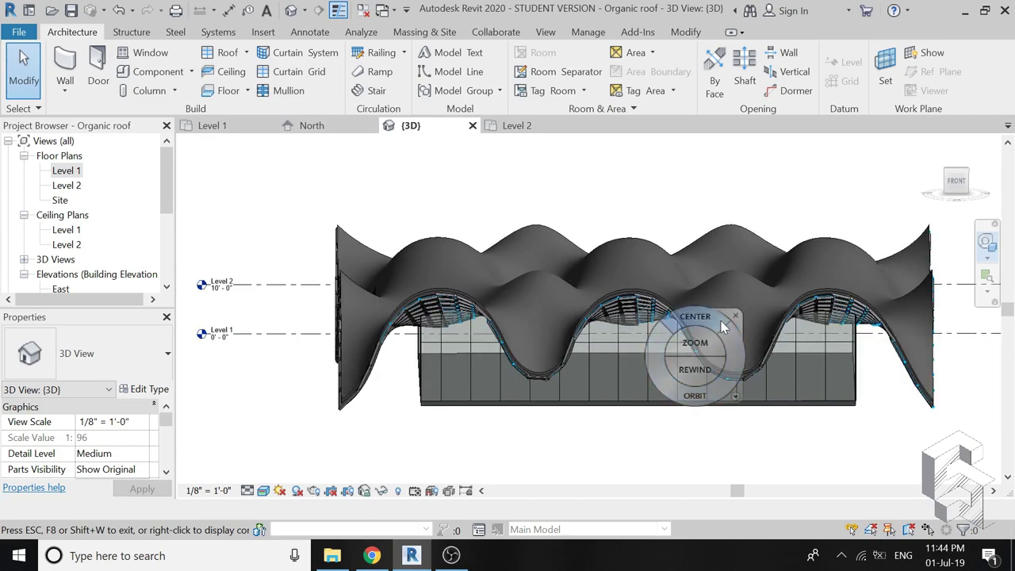
{"action": "mouse_move", "coordinate": [695, 317]}
{"action": "left_mouse_down"}
{"action": "mouse_move", "coordinate": [686, 320]}
{"action": "mouse_move", "coordinate": [696, 329]}
{"action": "left_mouse_up"}
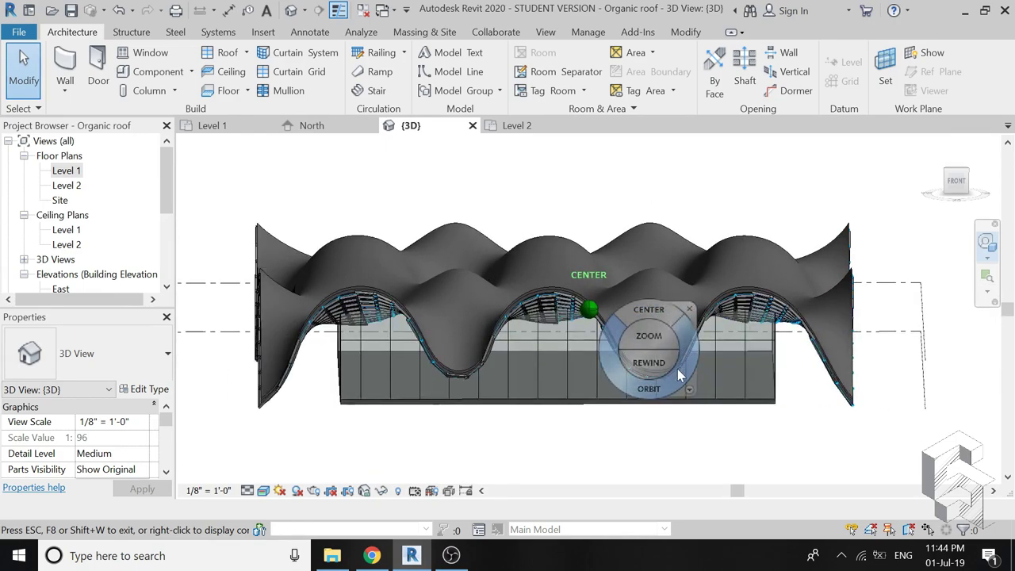
{"action": "mouse_move", "coordinate": [680, 375]}
{"action": "left_mouse_down"}
{"action": "mouse_move", "coordinate": [710, 367]}
{"action": "mouse_move", "coordinate": [607, 373]}
{"action": "mouse_move", "coordinate": [694, 381]}
{"action": "mouse_move", "coordinate": [626, 349]}
{"action": "left_mouse_up"}
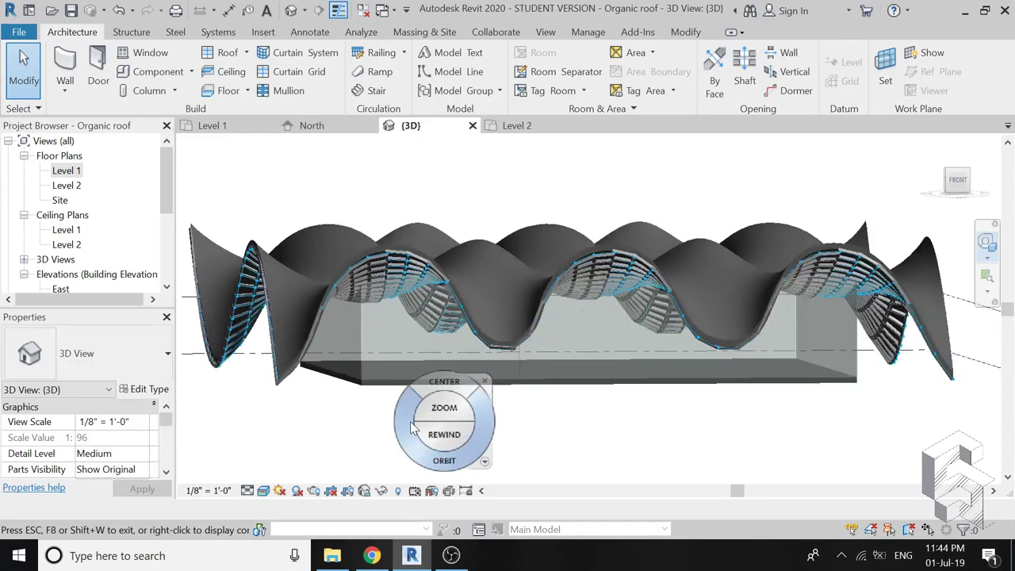
{"action": "mouse_move", "coordinate": [413, 429]}
{"action": "left_mouse_down"}
{"action": "mouse_move", "coordinate": [357, 411]}
{"action": "mouse_move", "coordinate": [382, 439]}
{"action": "mouse_move", "coordinate": [455, 454]}
{"action": "mouse_move", "coordinate": [479, 429]}
{"action": "mouse_move", "coordinate": [362, 420]}
{"action": "mouse_move", "coordinate": [385, 429]}
{"action": "left_mouse_up"}
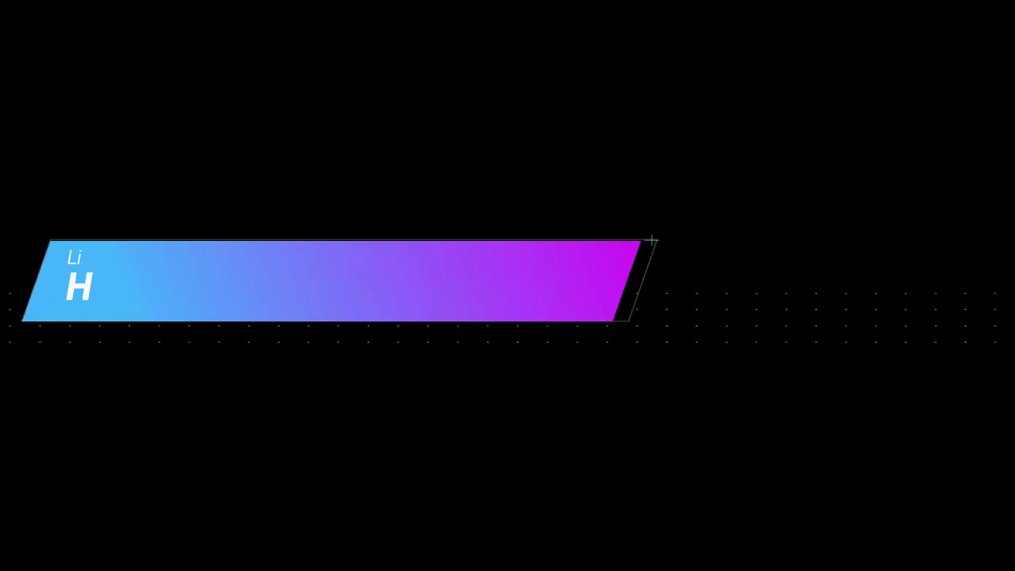